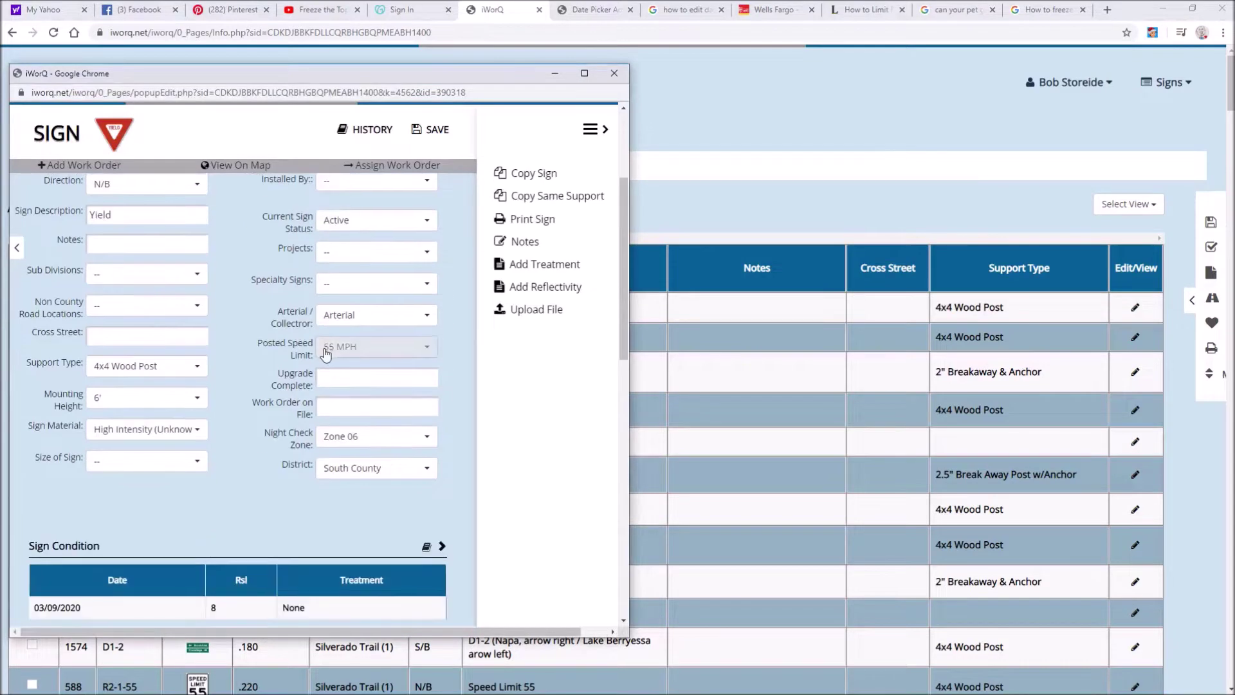
Close the Yield sign's record after reviewing its condition ratings, and switch to the Night Check Zone workbook in Excel
scroll(324, 348, up, 10)
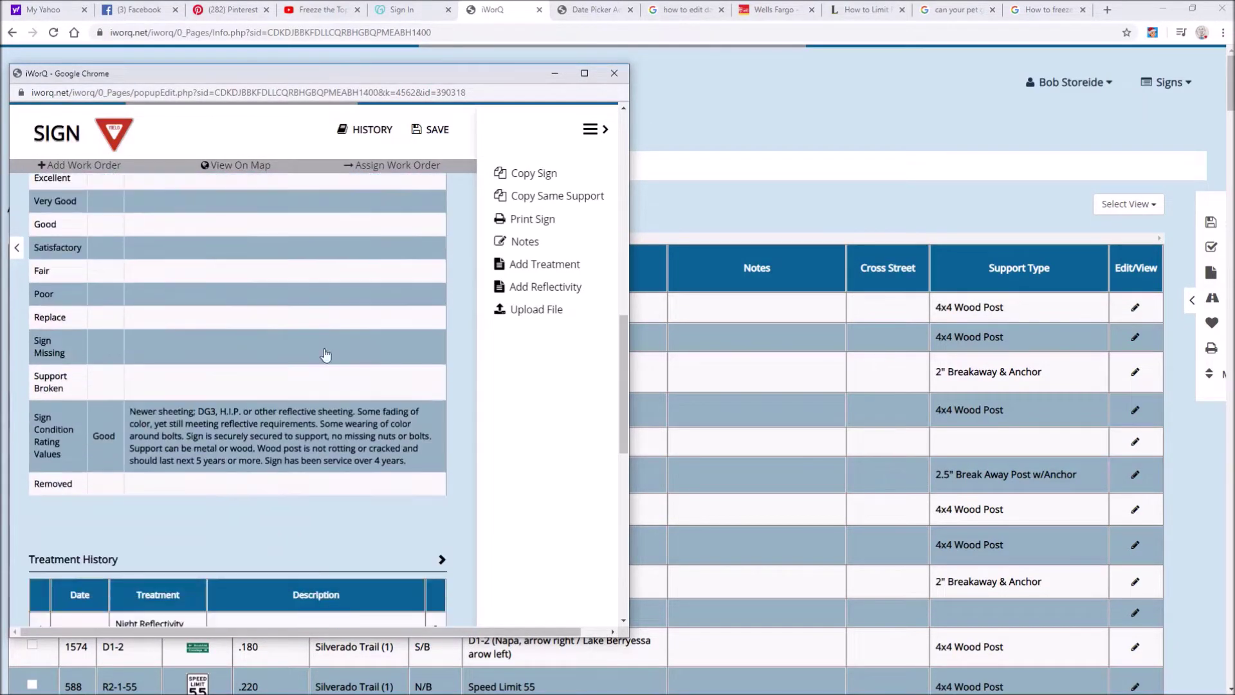
click(614, 76)
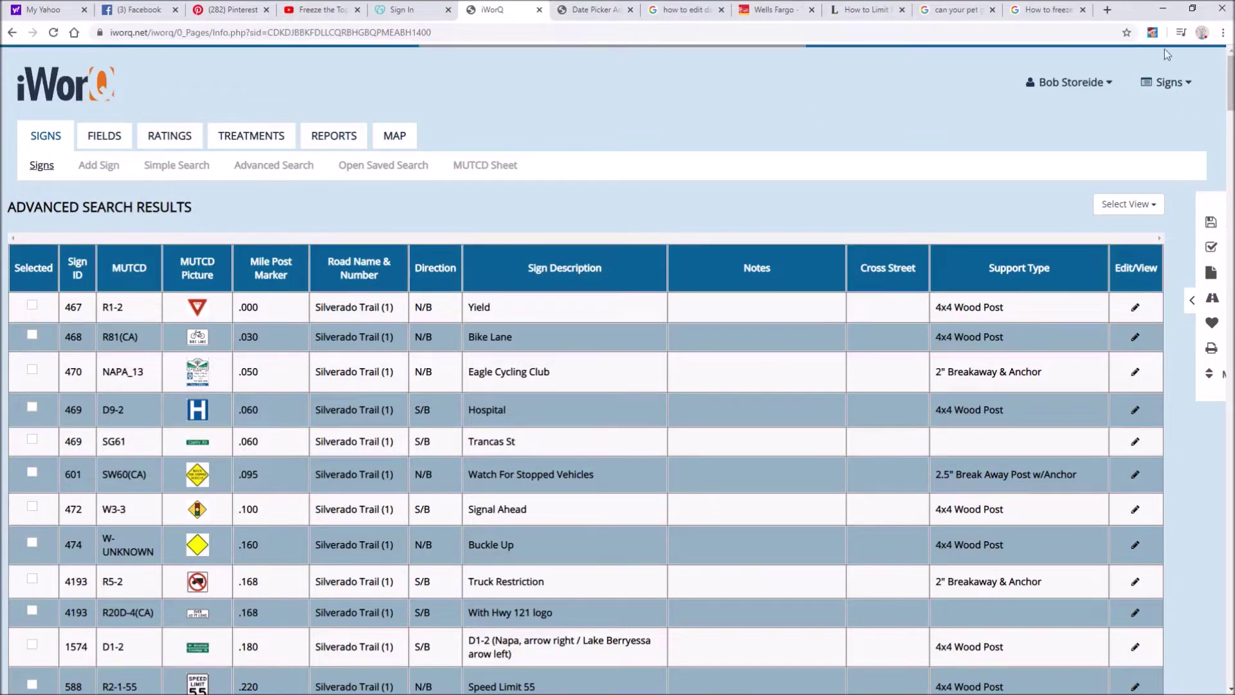
click(1168, 10)
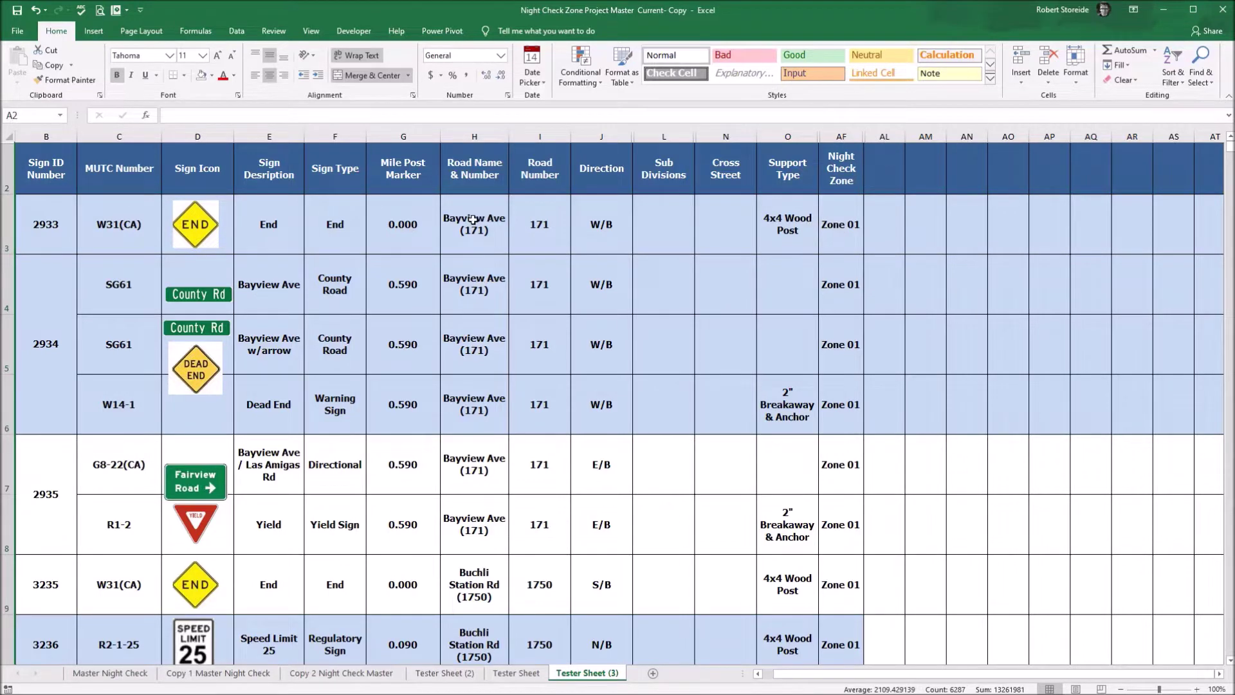
Look through the Zone 01 sign rows as far as Buhman Ave and return to the header row
scroll(959, 370, down, 1)
scroll(900, 376, down, 5)
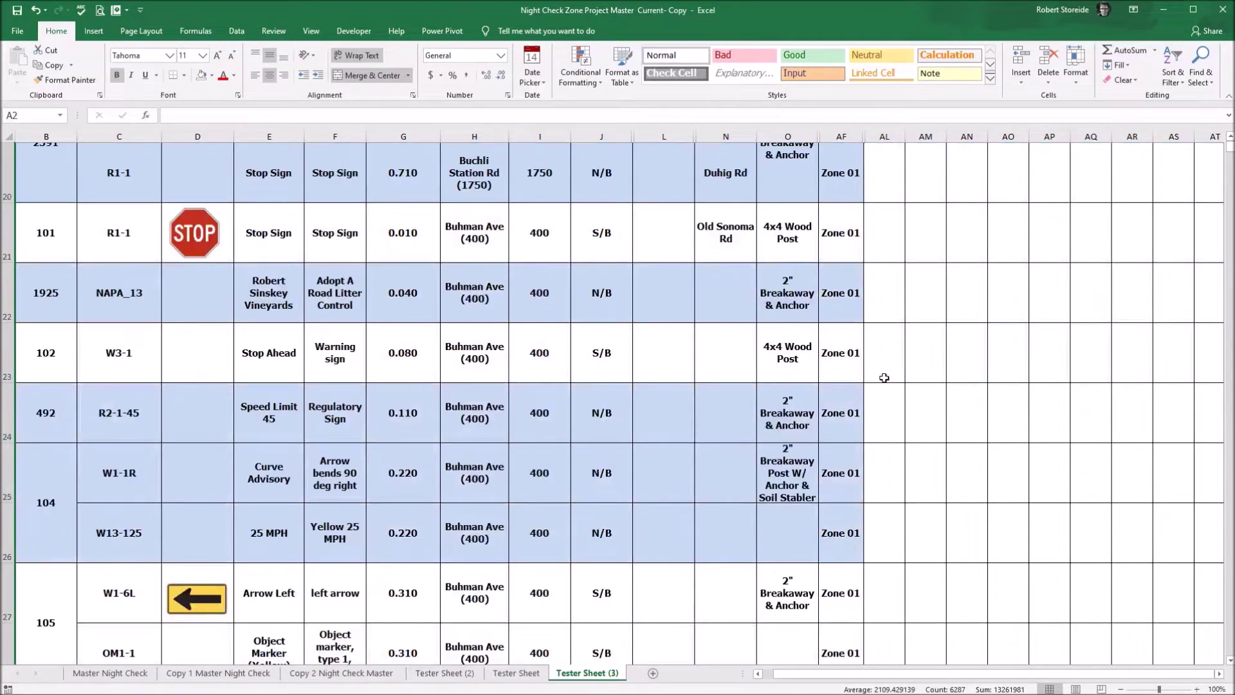
scroll(884, 378, down, 11)
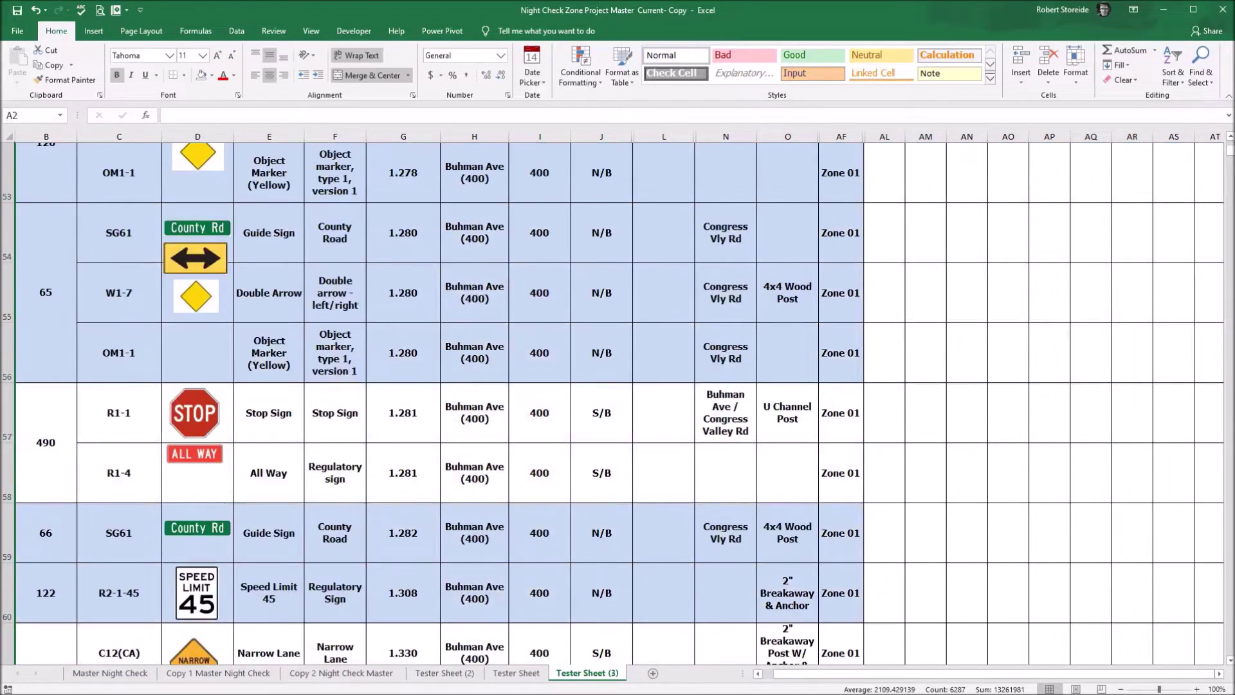
mouse_move(1229, 152)
mouse_down()
mouse_move(1230, 236)
mouse_move(1230, 147)
mouse_up()
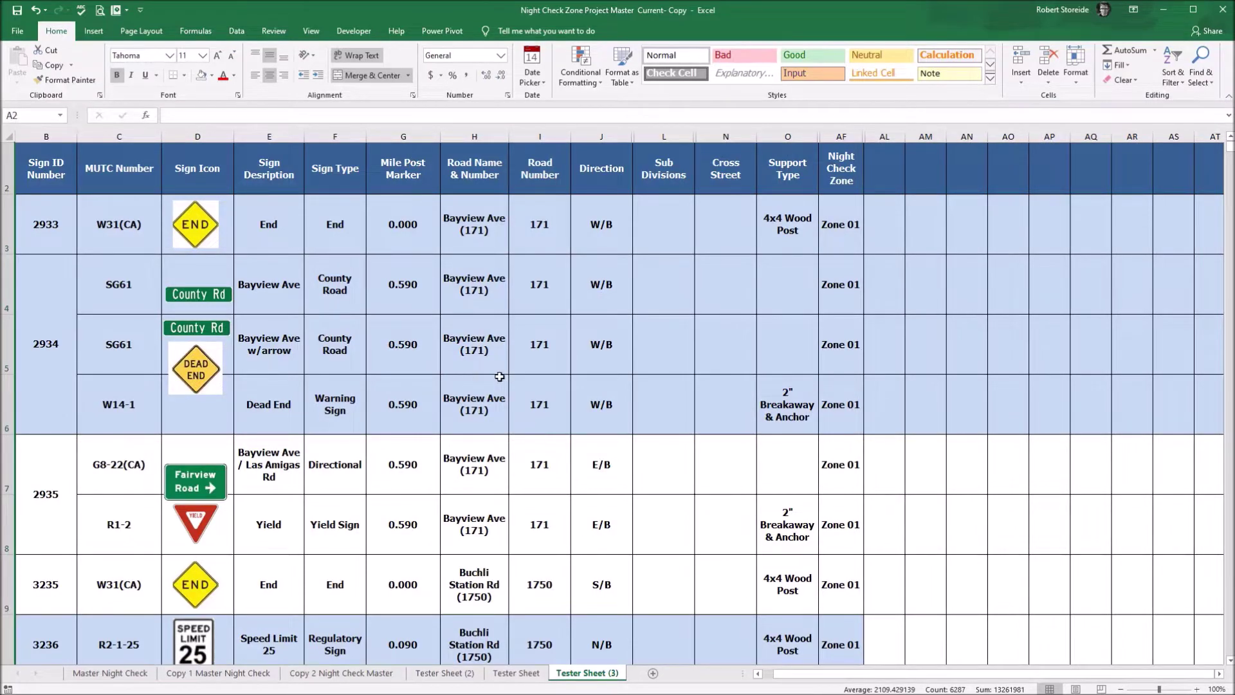
Examine the Buchli Station Rd sign rows, comparing their icons, mile posts, directions and row shading
scroll(500, 377, down, 1)
scroll(500, 376, down, 1)
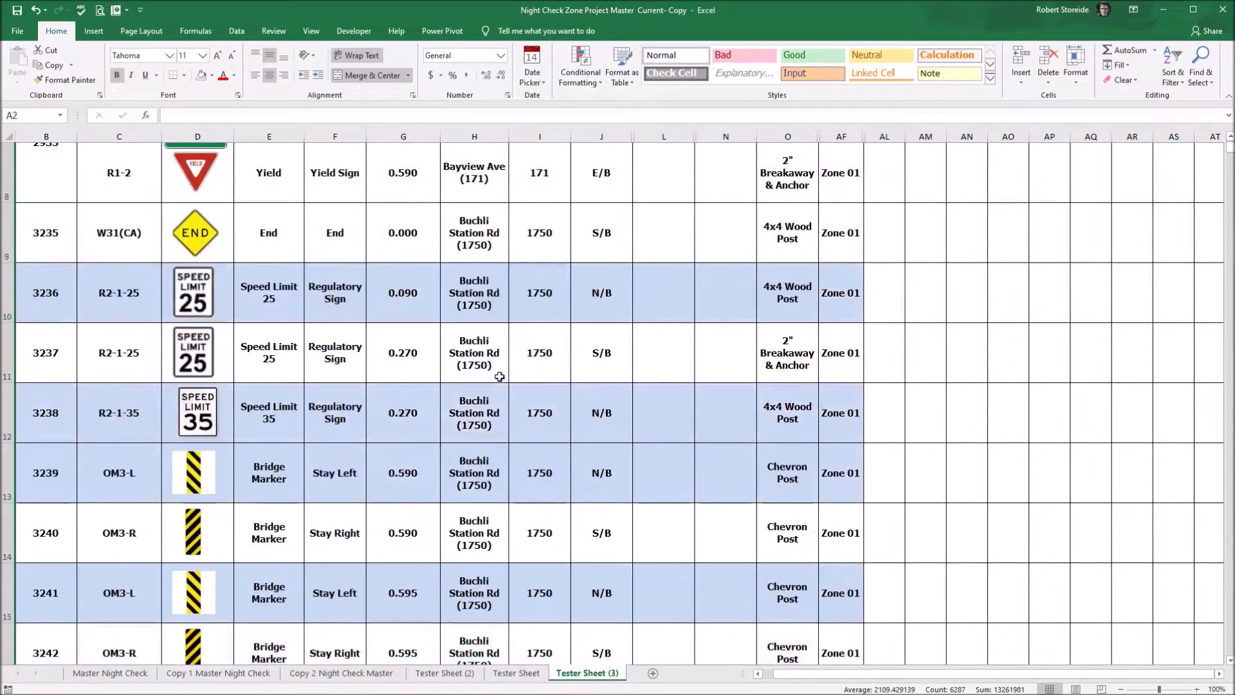
scroll(500, 377, down, 2)
scroll(499, 376, up, 1)
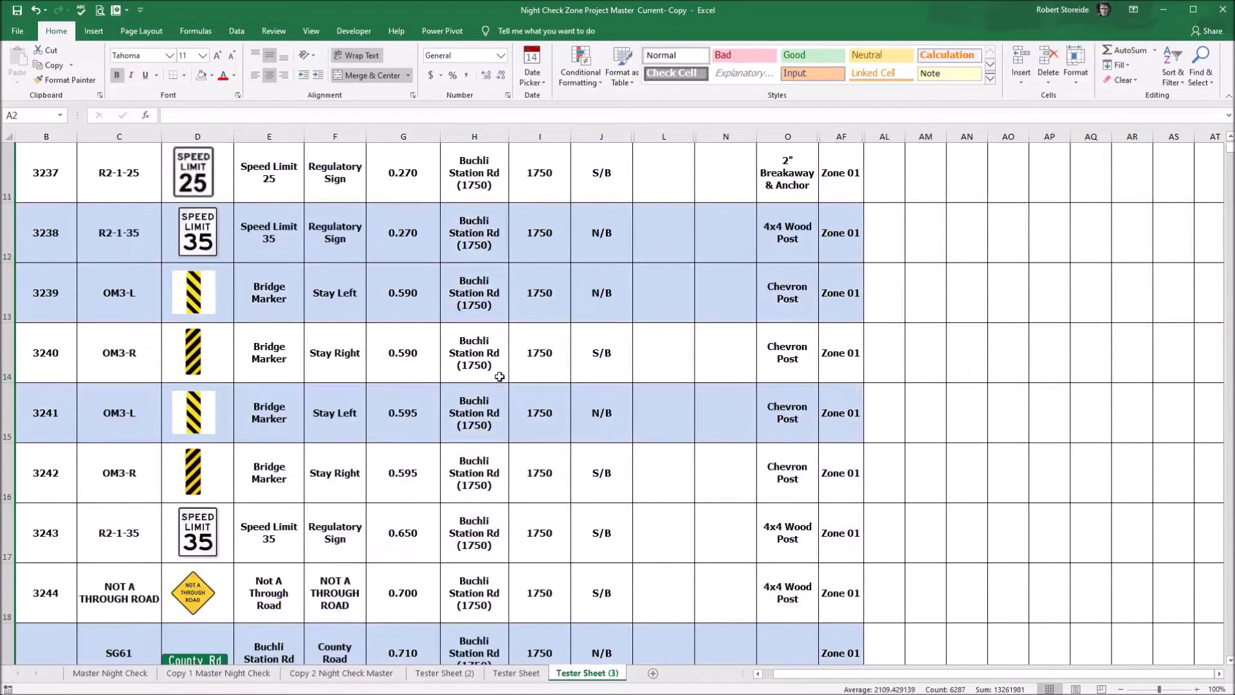
scroll(488, 361, up, 1)
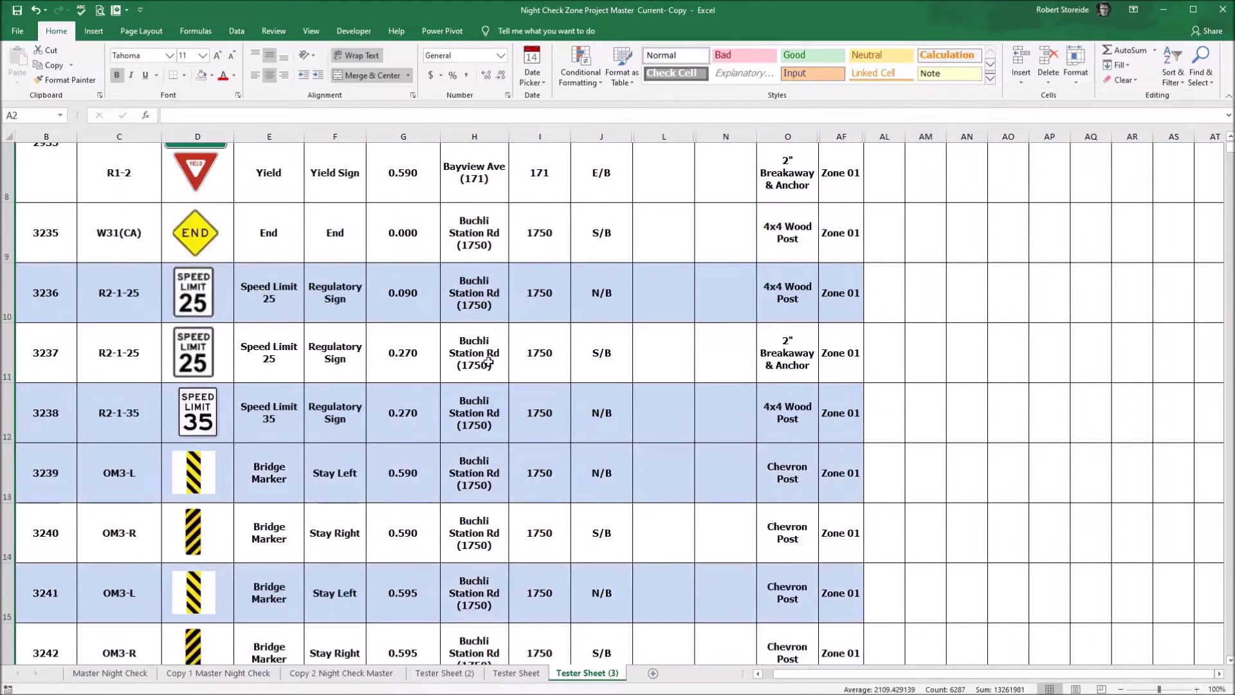
scroll(489, 362, down, 2)
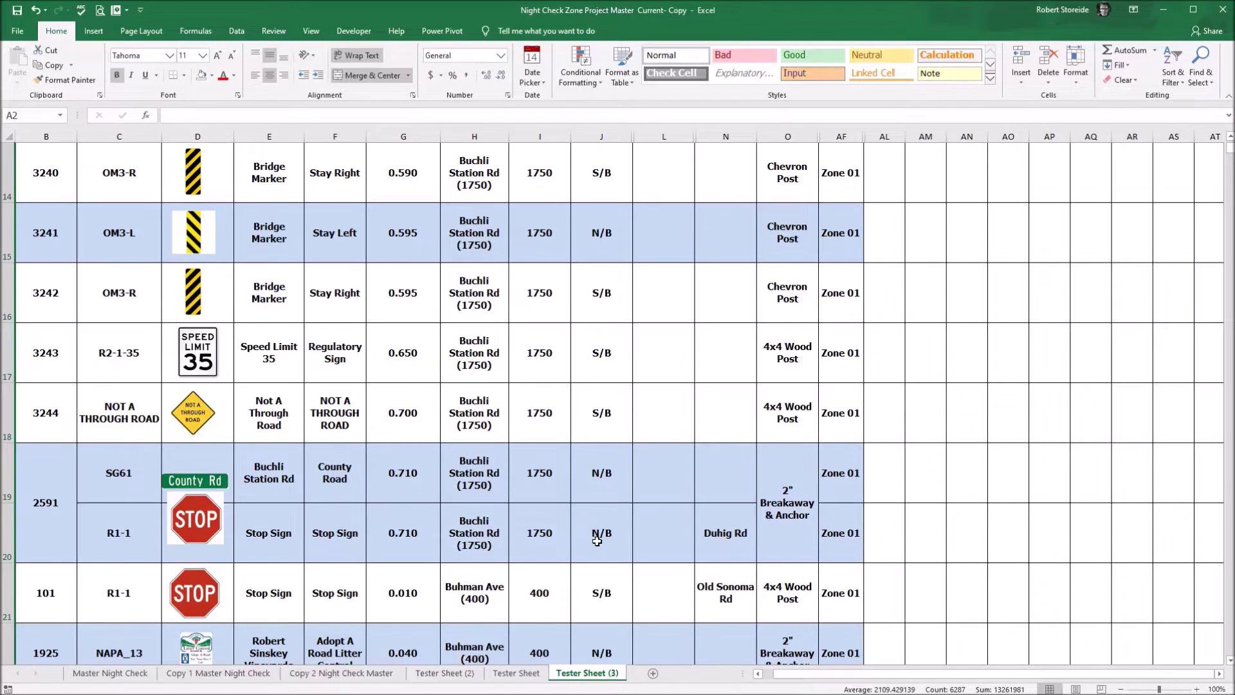
scroll(596, 541, up, 1)
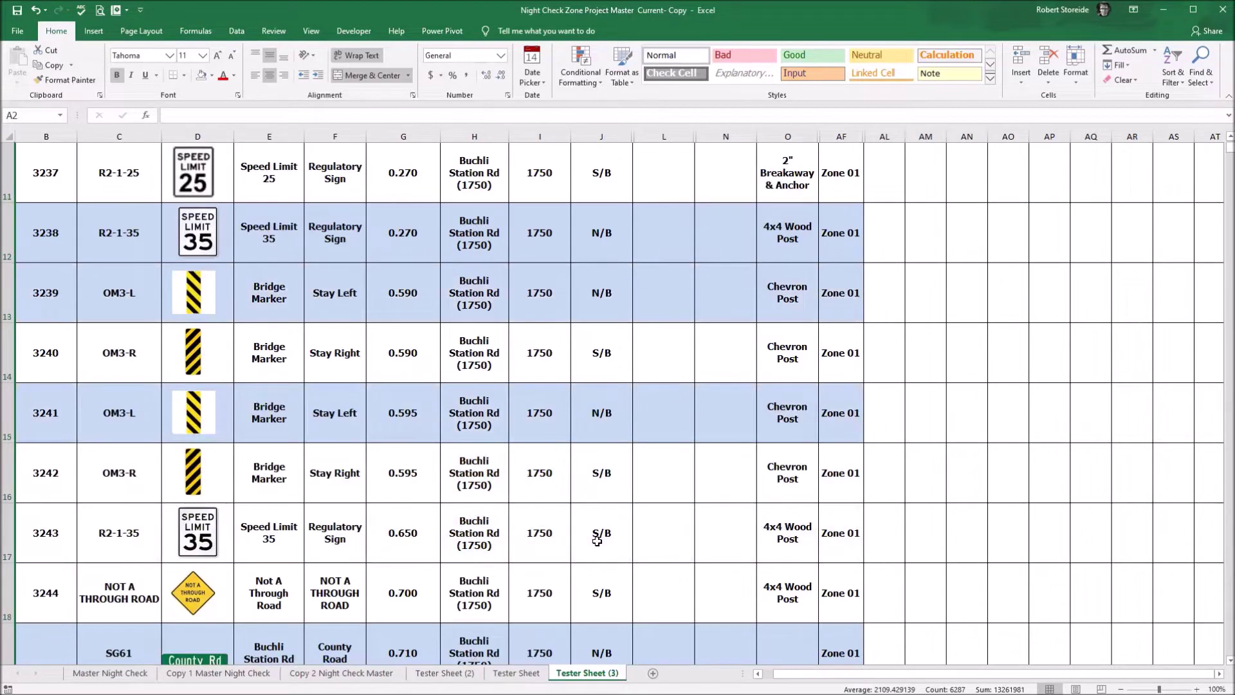
scroll(597, 541, up, 3)
scroll(597, 541, down, 4)
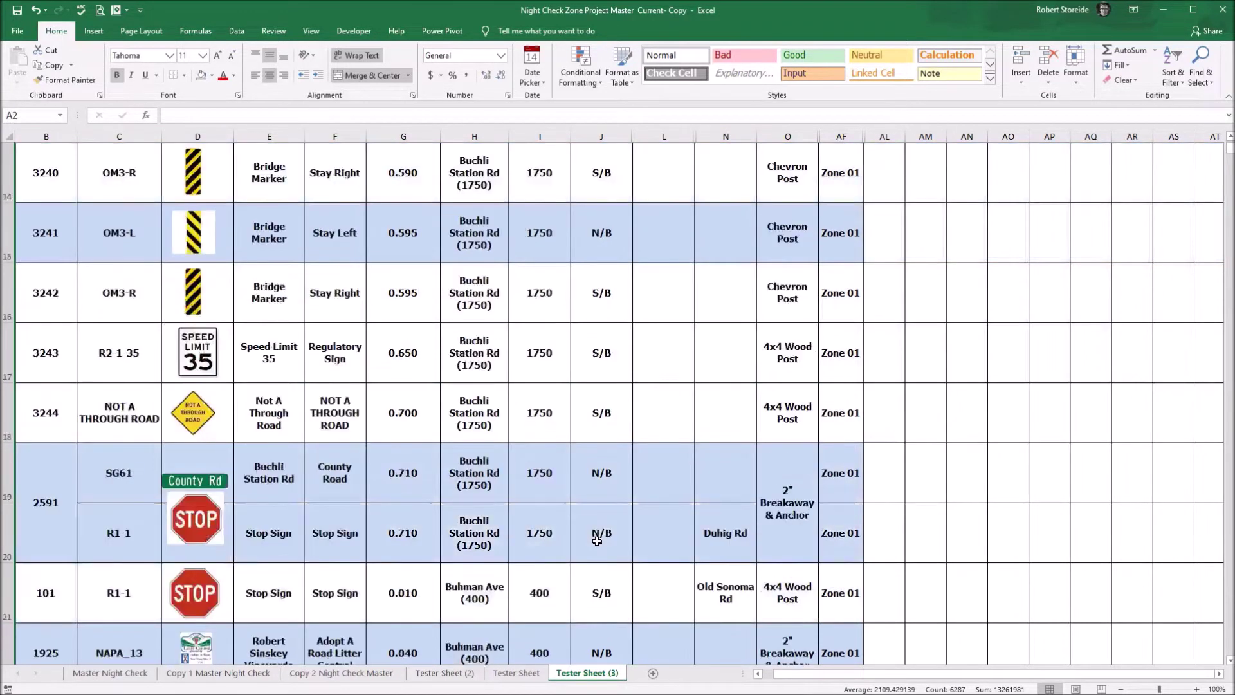
scroll(597, 541, down, 1)
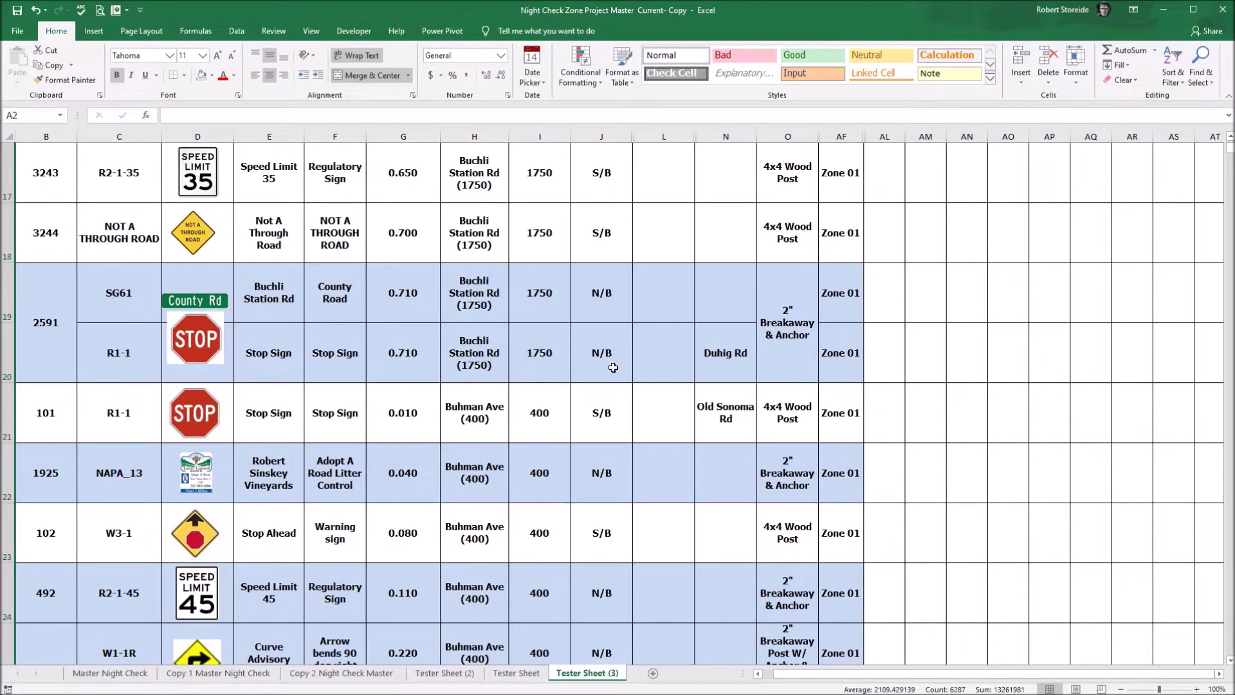
scroll(603, 342, up, 1)
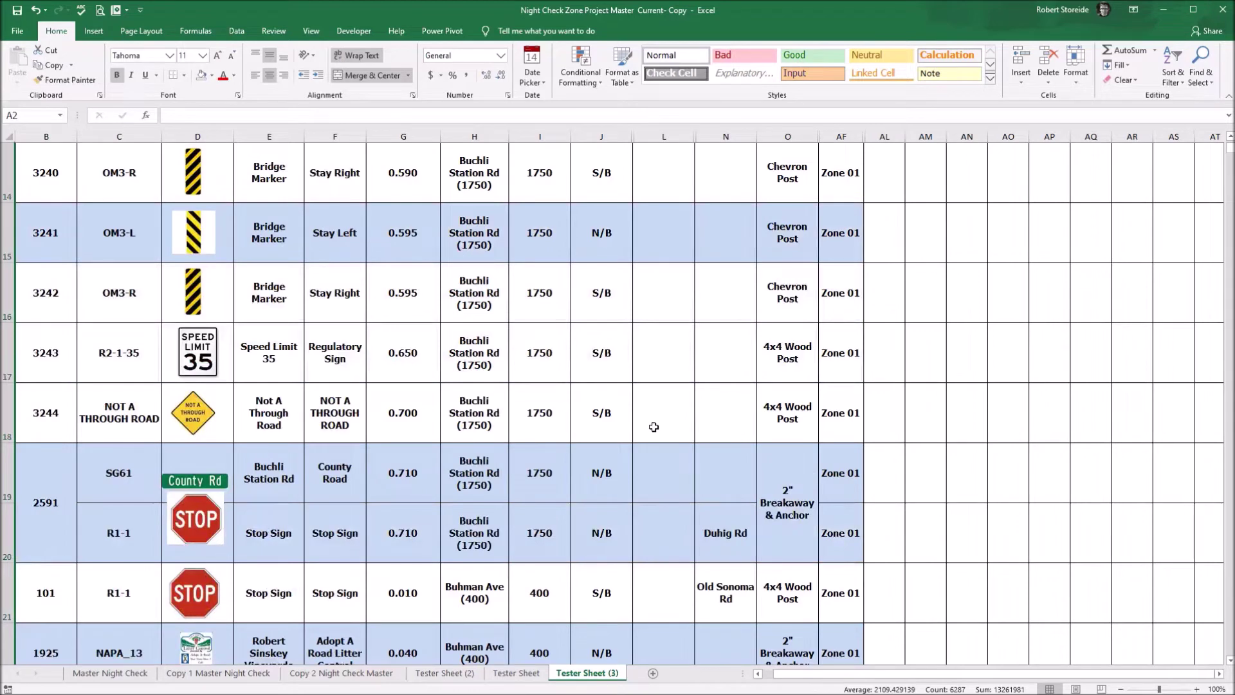
Select the entire row of sign ID 101, the Buhman Ave stop sign
key(Down)
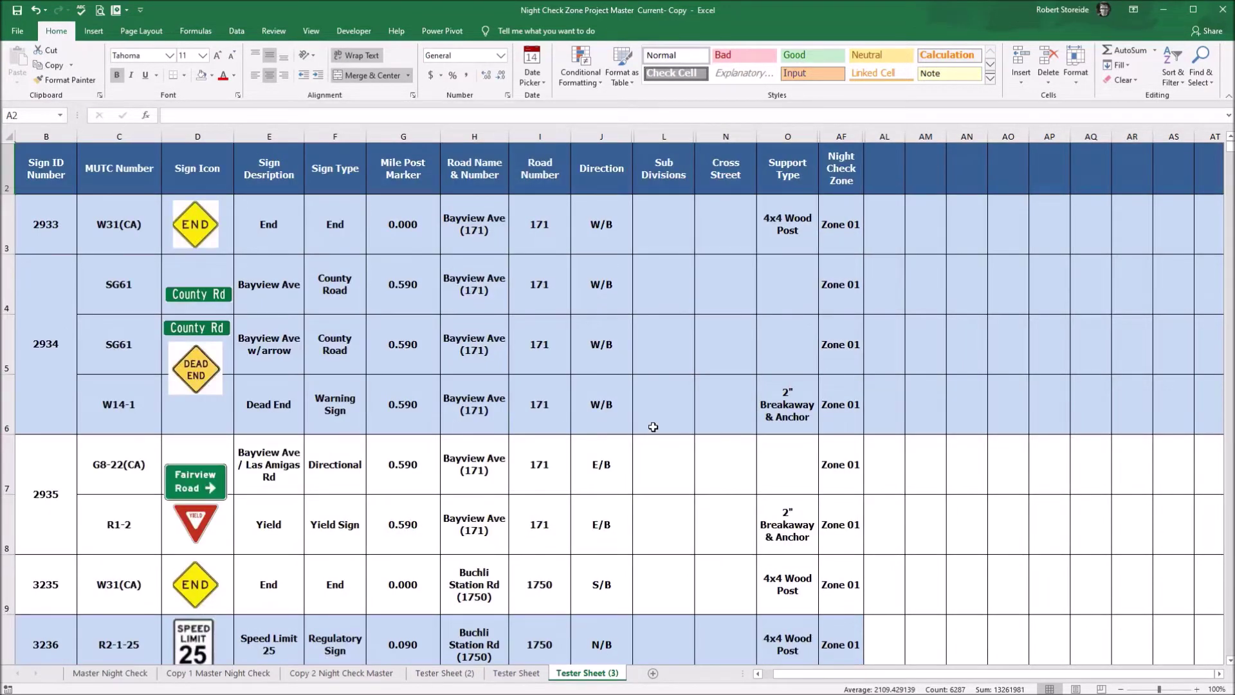
scroll(652, 426, down, 7)
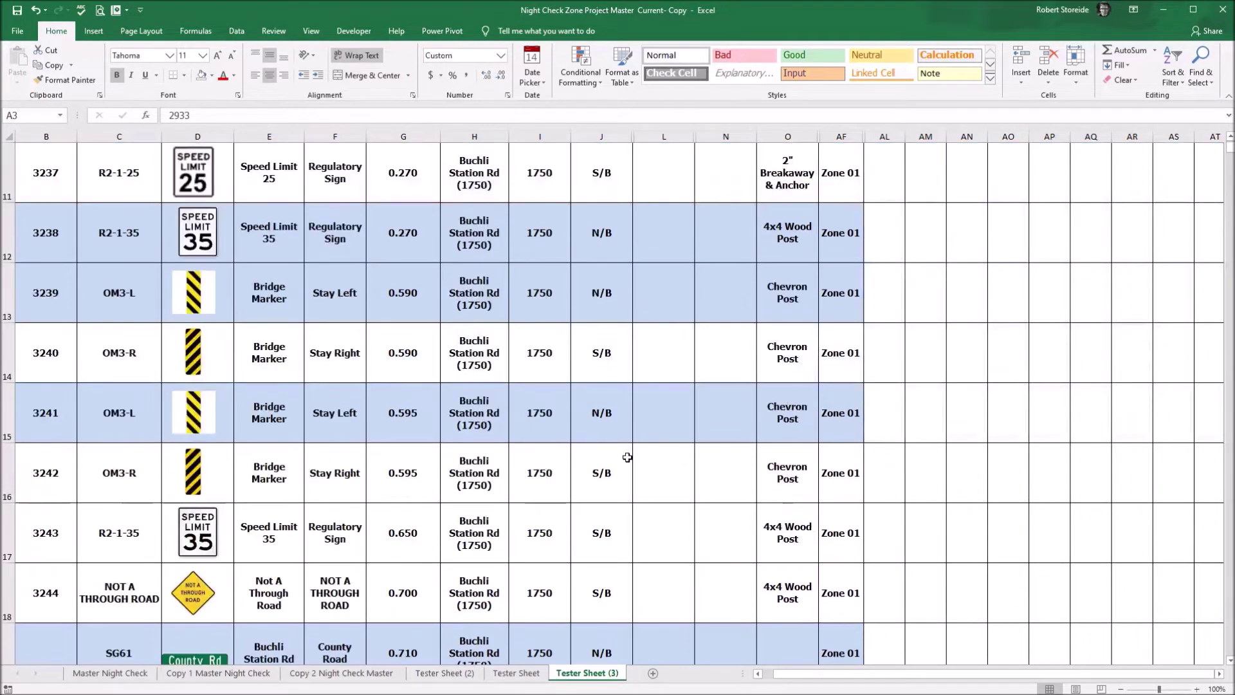
scroll(627, 457, down, 3)
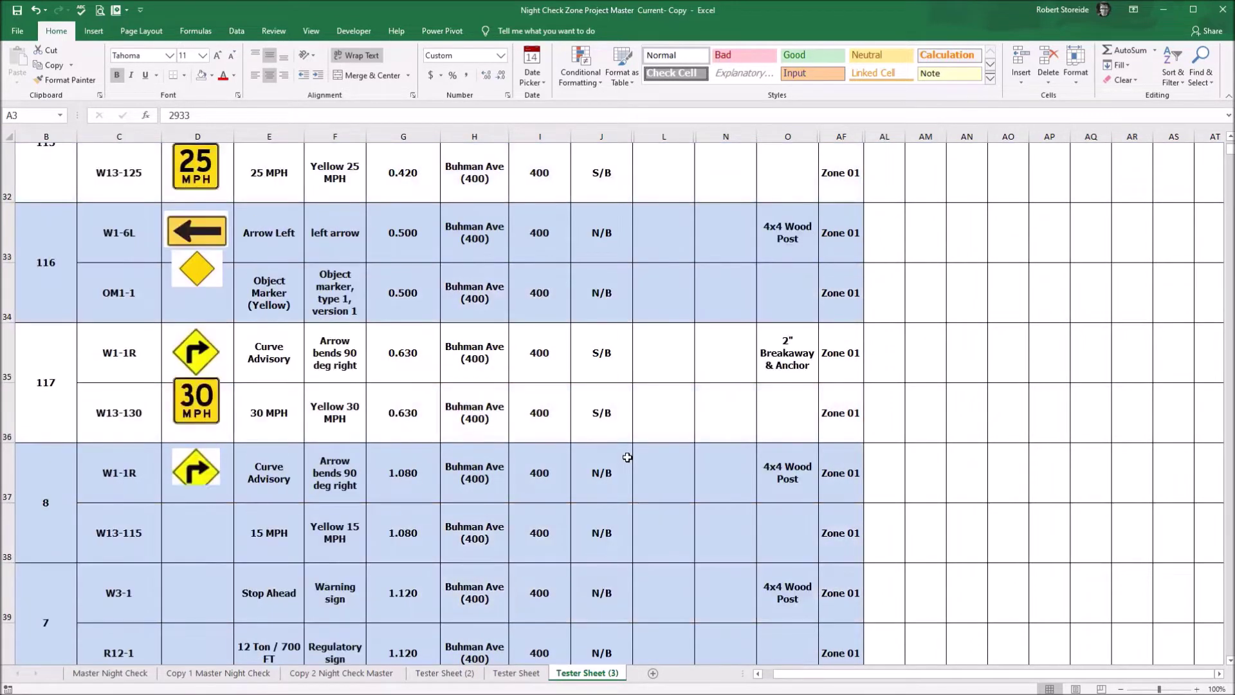
scroll(627, 457, up, 1)
scroll(627, 457, up, 3)
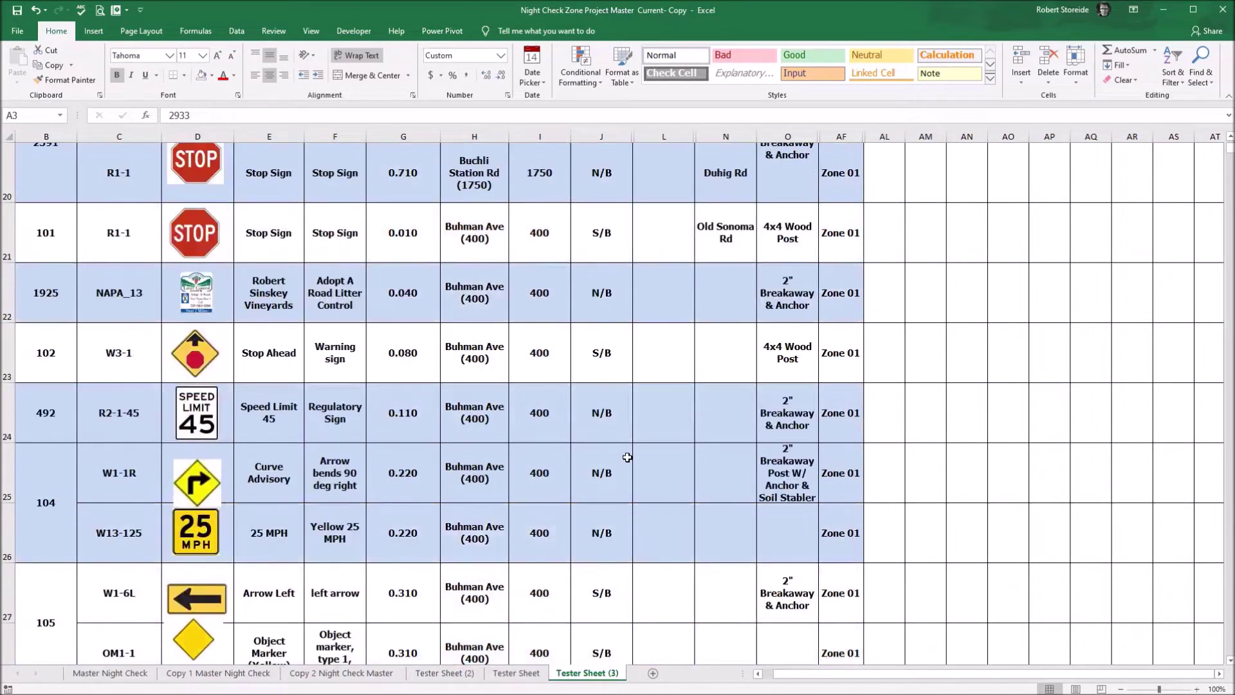
scroll(627, 457, up, 1)
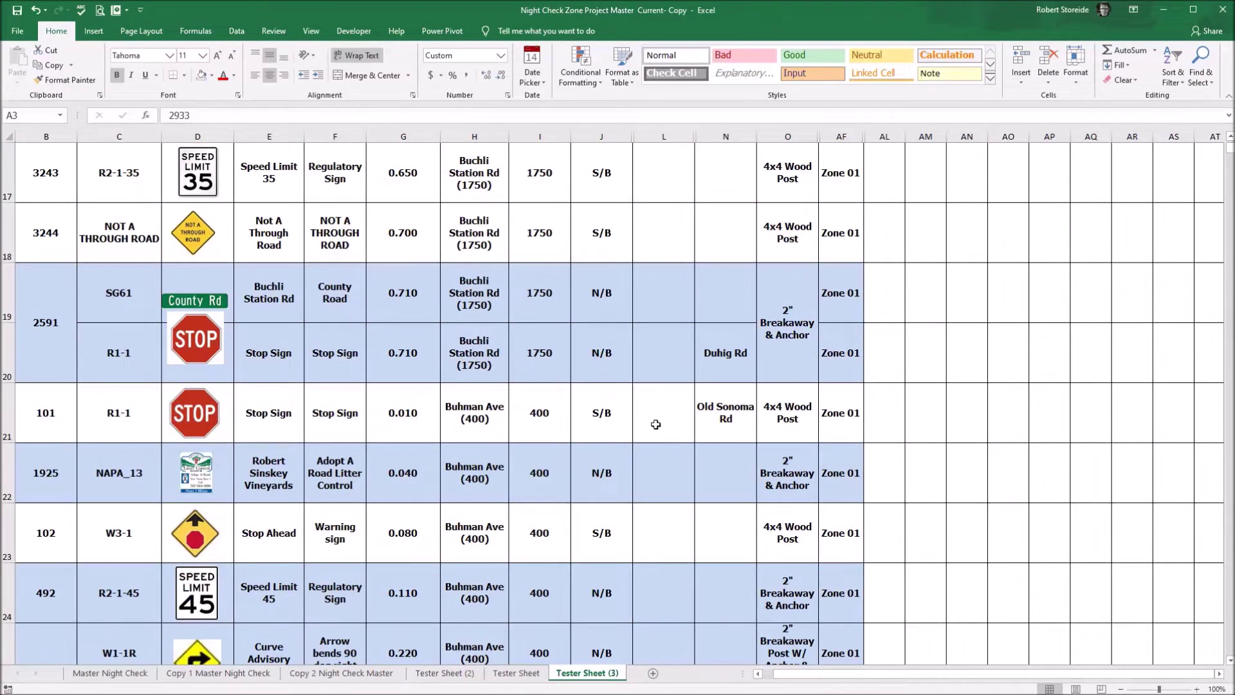
click(58, 425)
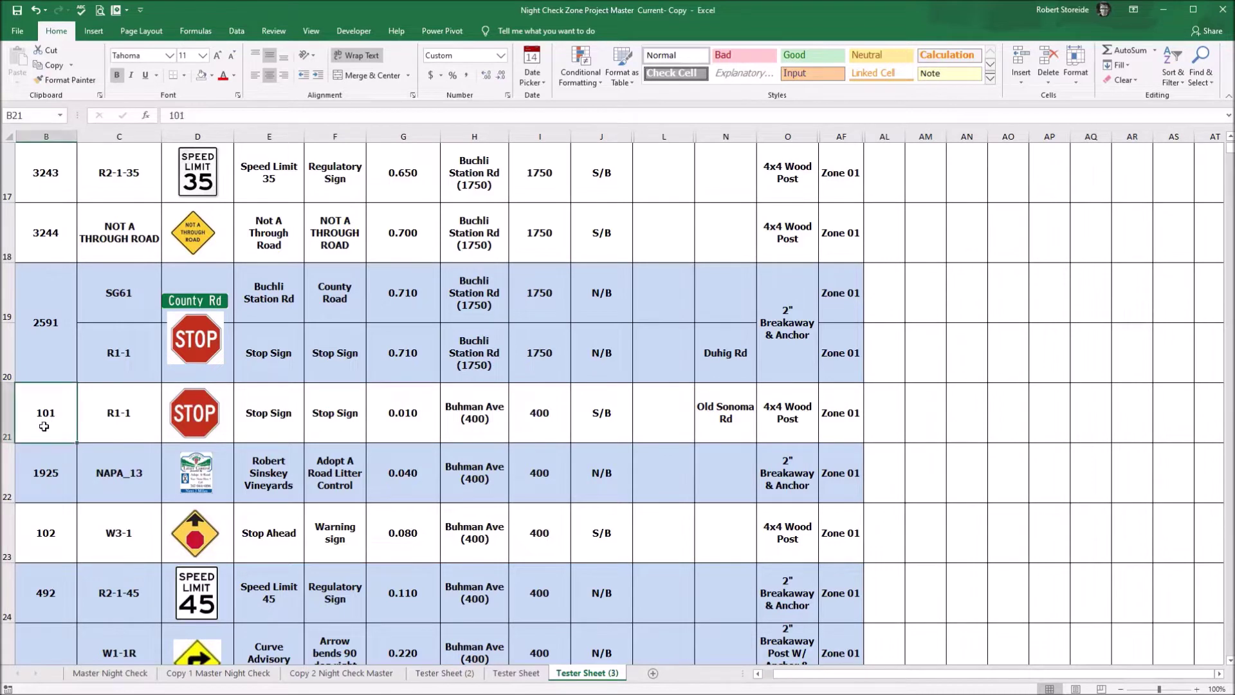
key(shift+space)
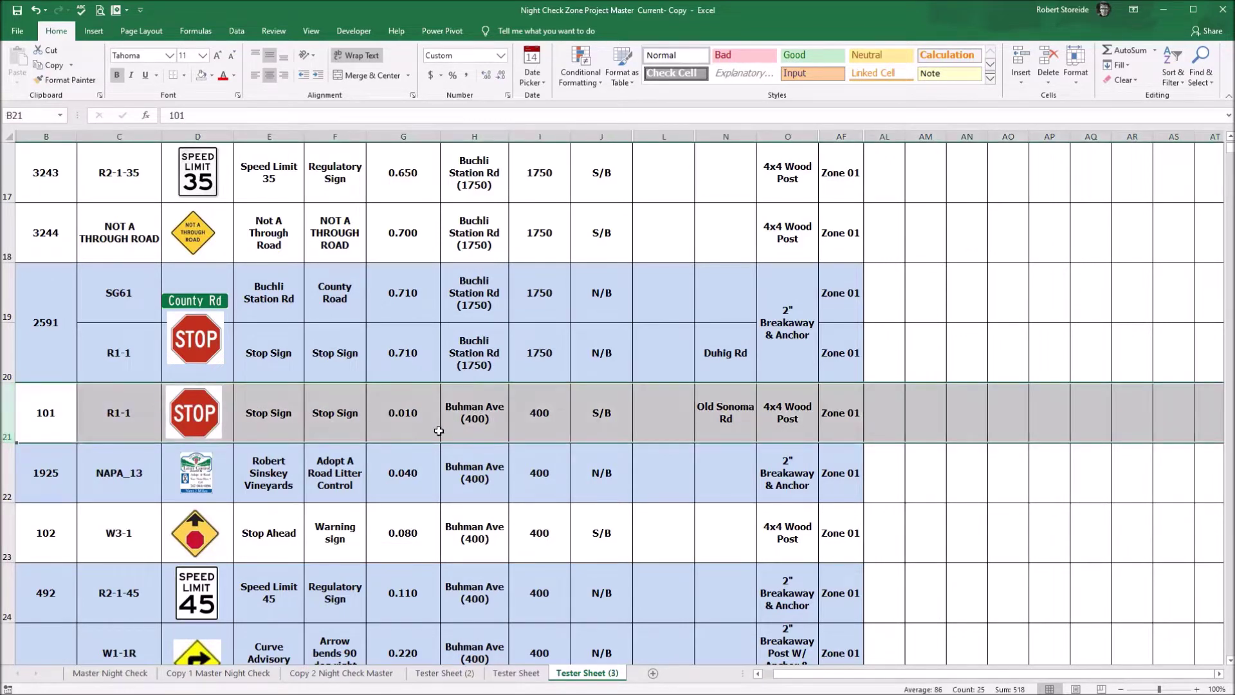
Step up through the Sign ID cells from sign 101 to sign 3235, checking each Buchli Station Rd row
key(Up)
key(Up)
key(Up)
key(Up)
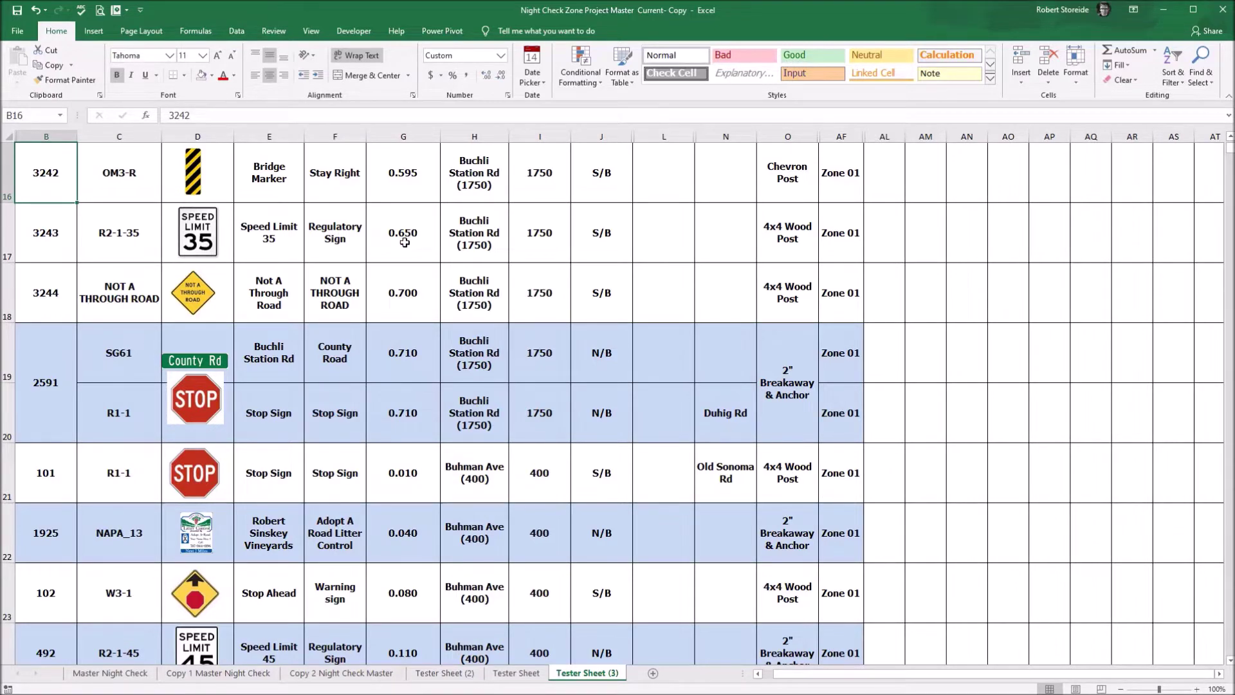
key(Up)
key(Up)
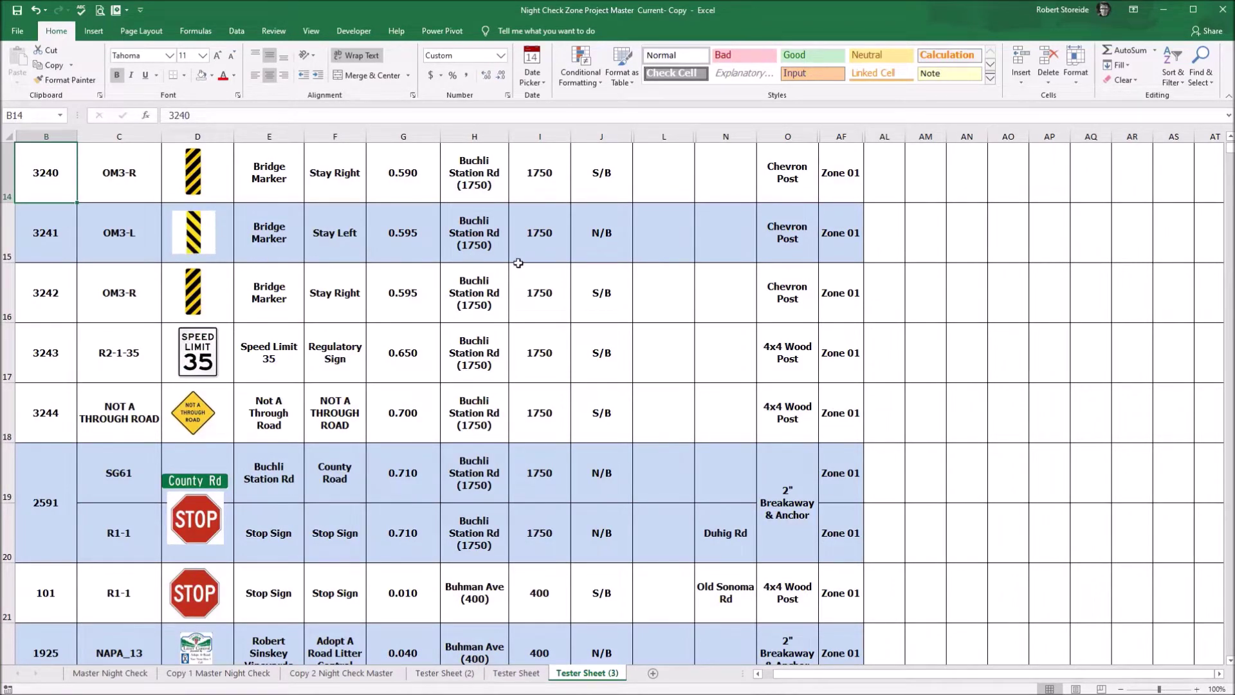
key(Up)
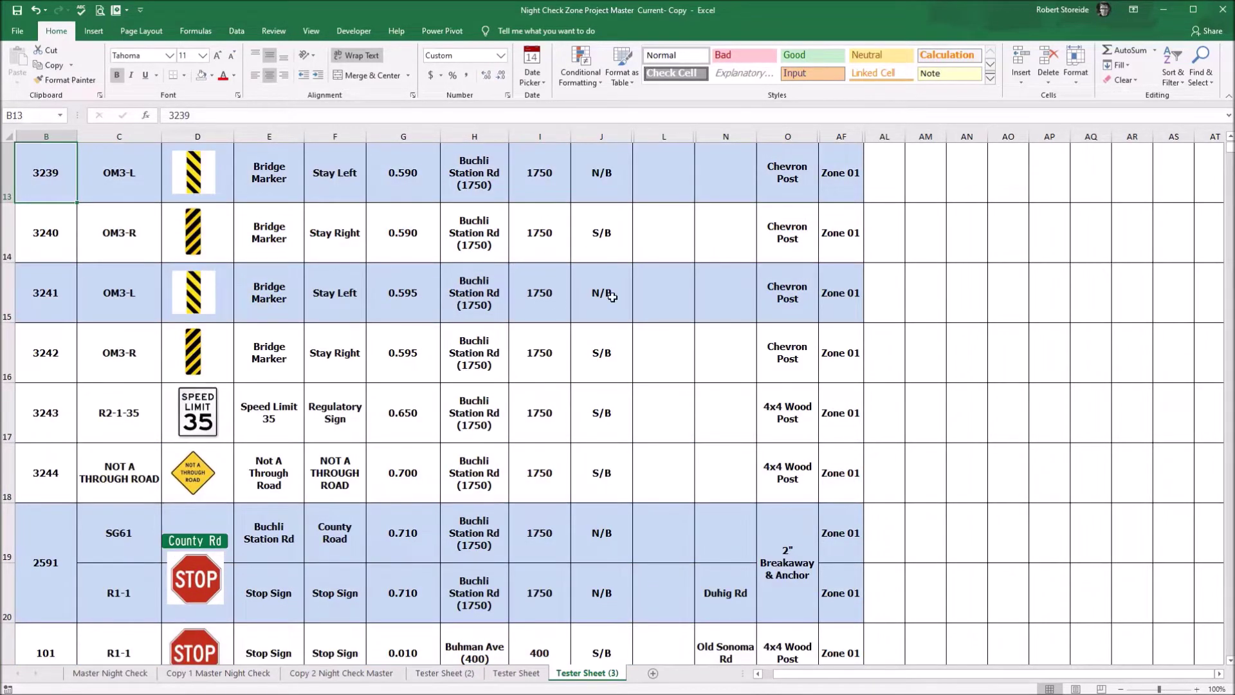
key(Up)
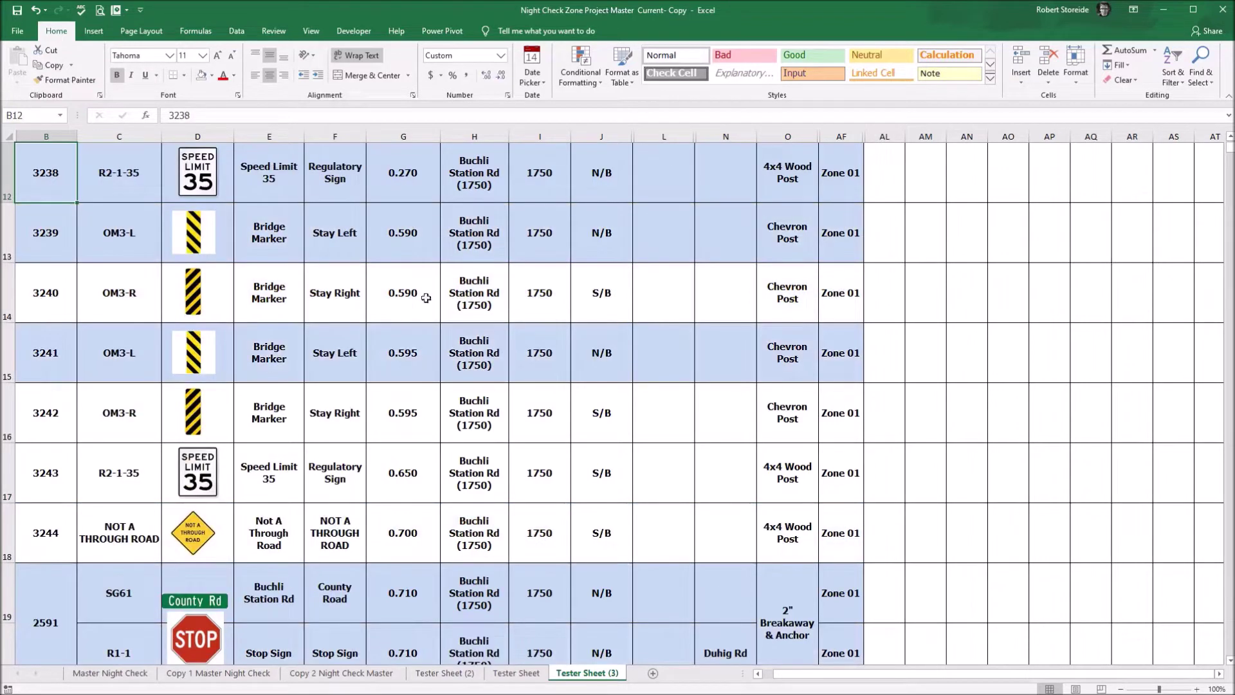
key(Up)
key(Up)
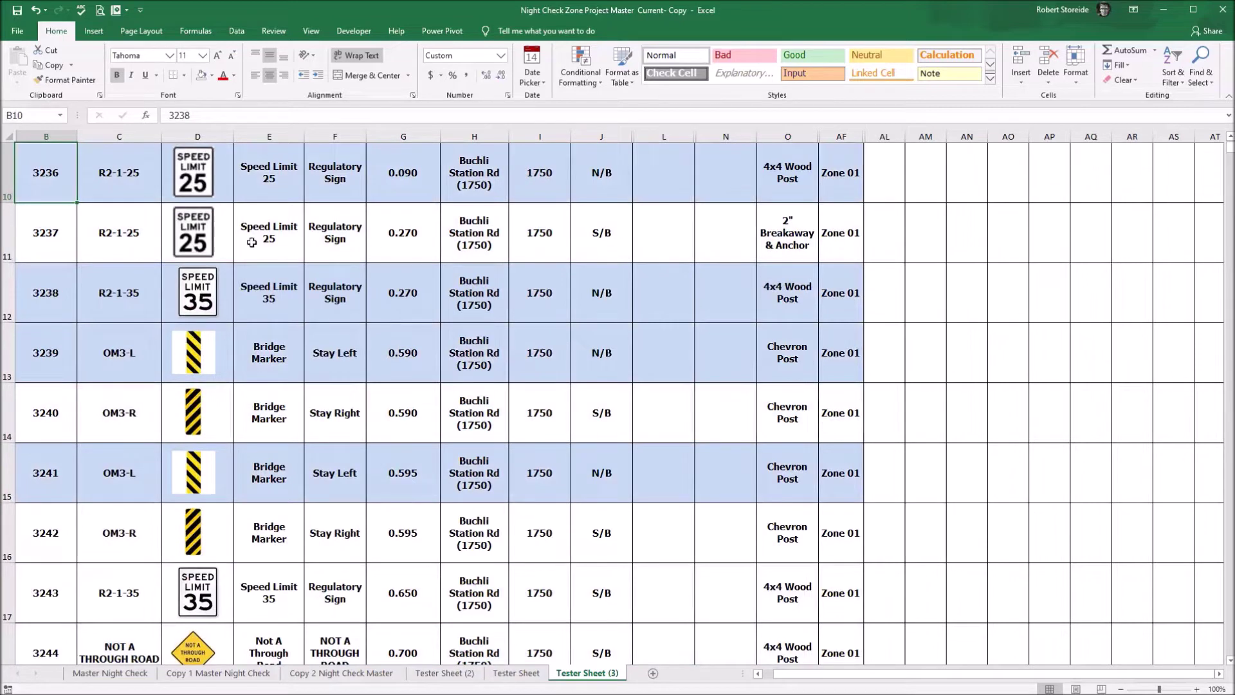
key(Up)
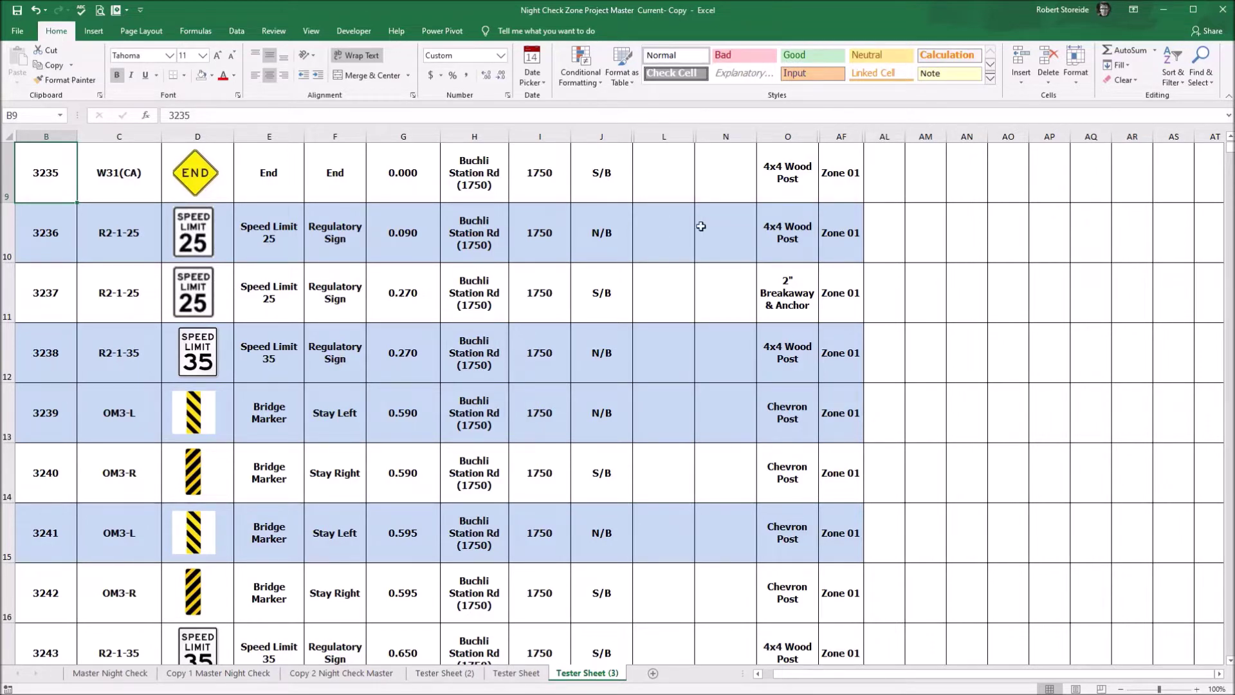
Move the active cell down from sign 3235 to the Sign ID cell of sign 3238
key(Down)
key(Down)
key(Down)
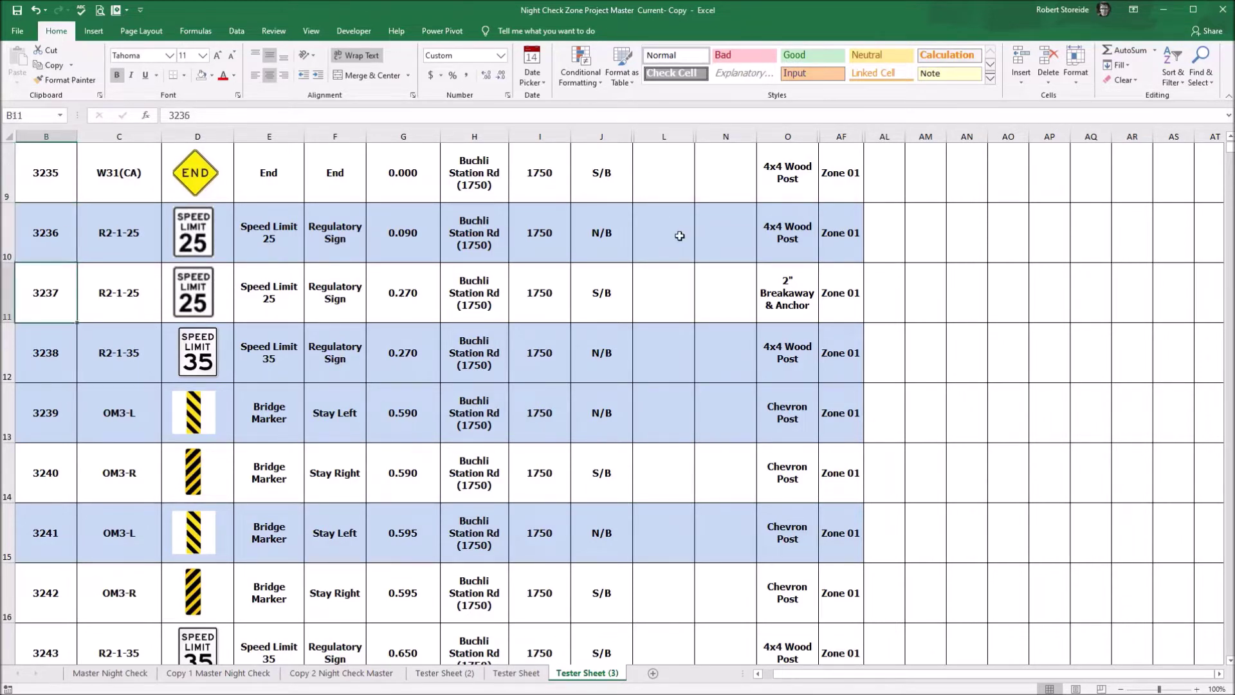
Examine the Zone 06 Soda Canyon Rd signs and the Zone 15 signs near the end of the sheet
scroll(1069, 245, down, 1)
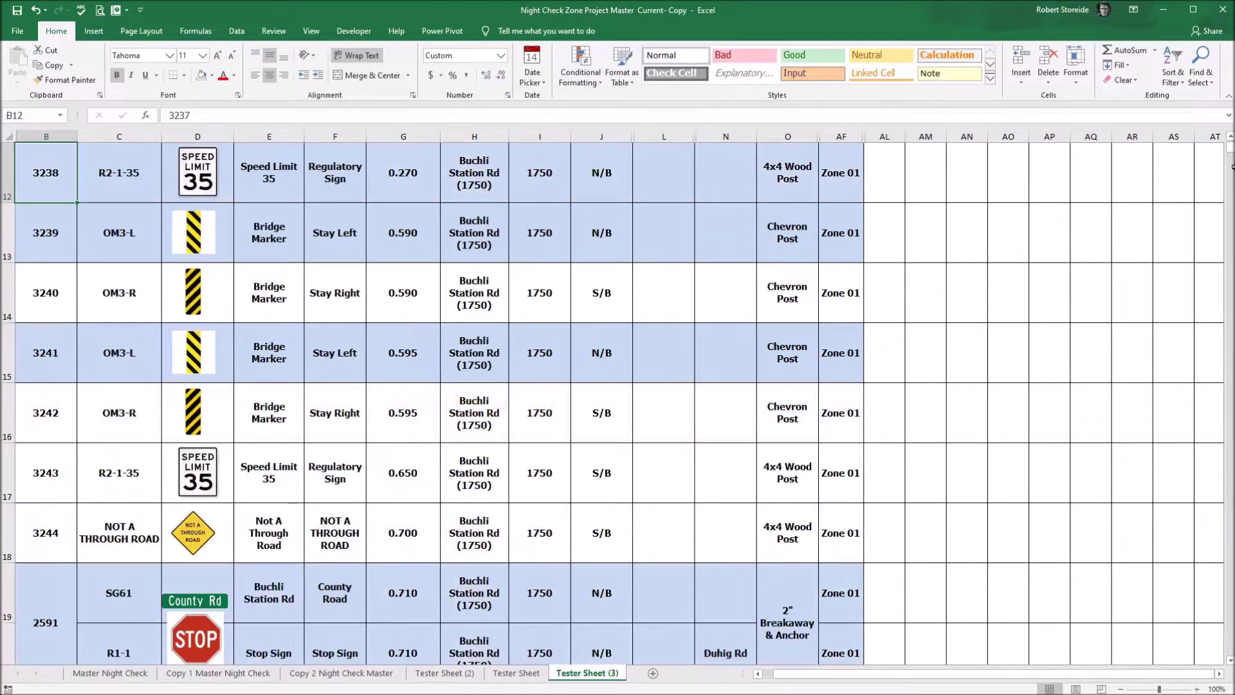
scroll(1231, 167, down, 2)
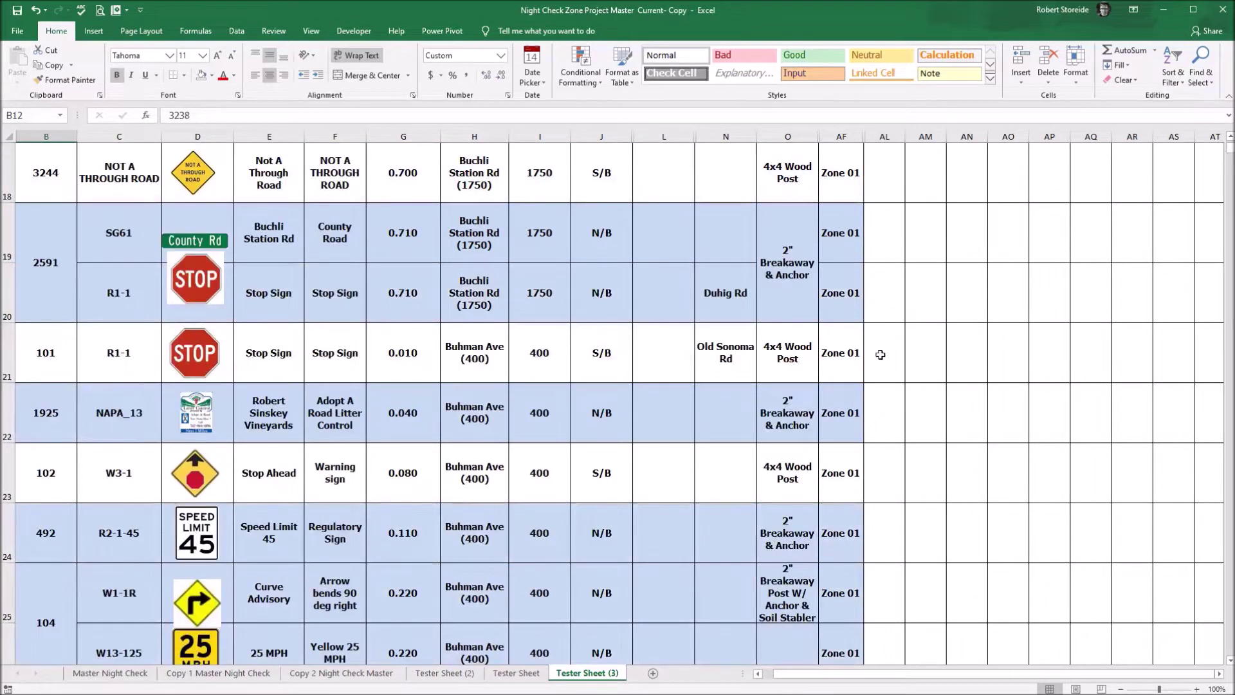
drag(1232, 151, 1231, 359)
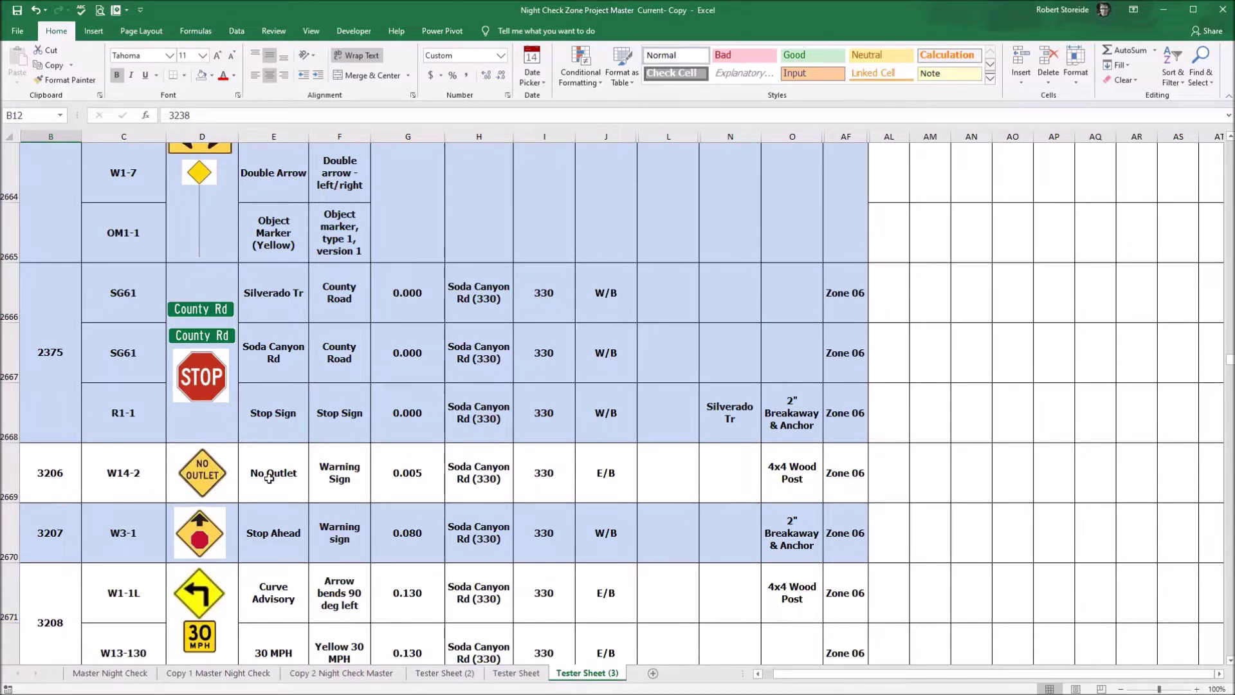
scroll(281, 528, down, 1)
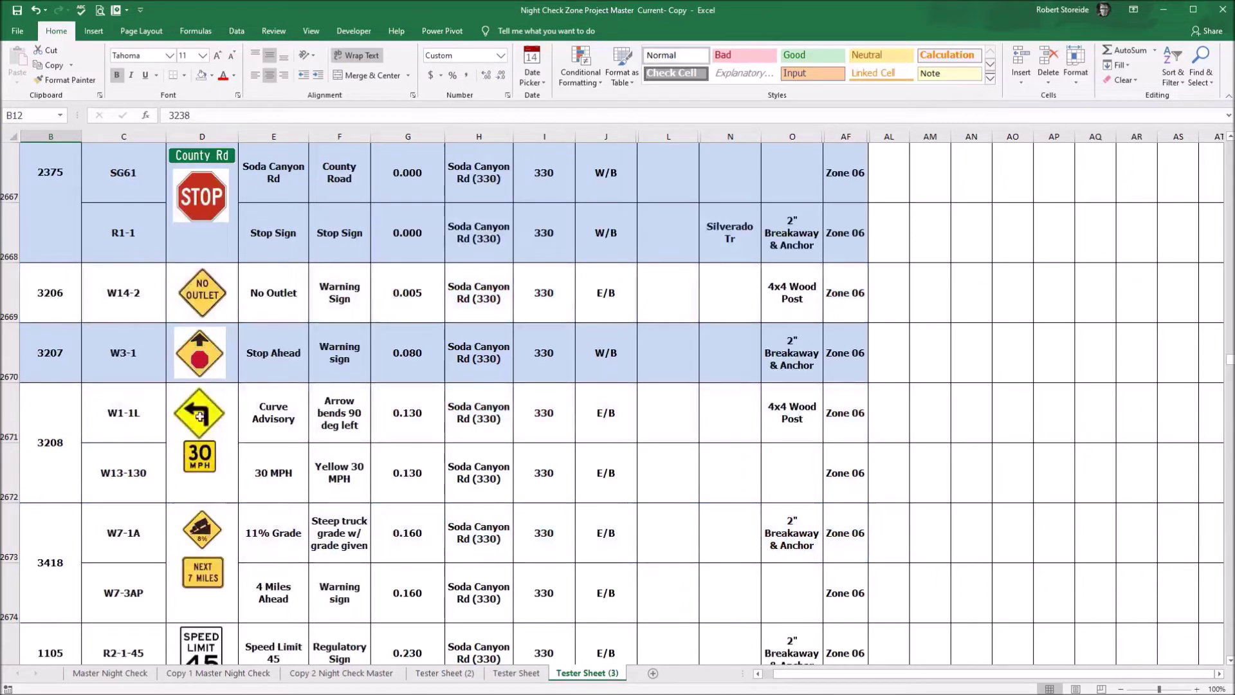
scroll(209, 414, down, 1)
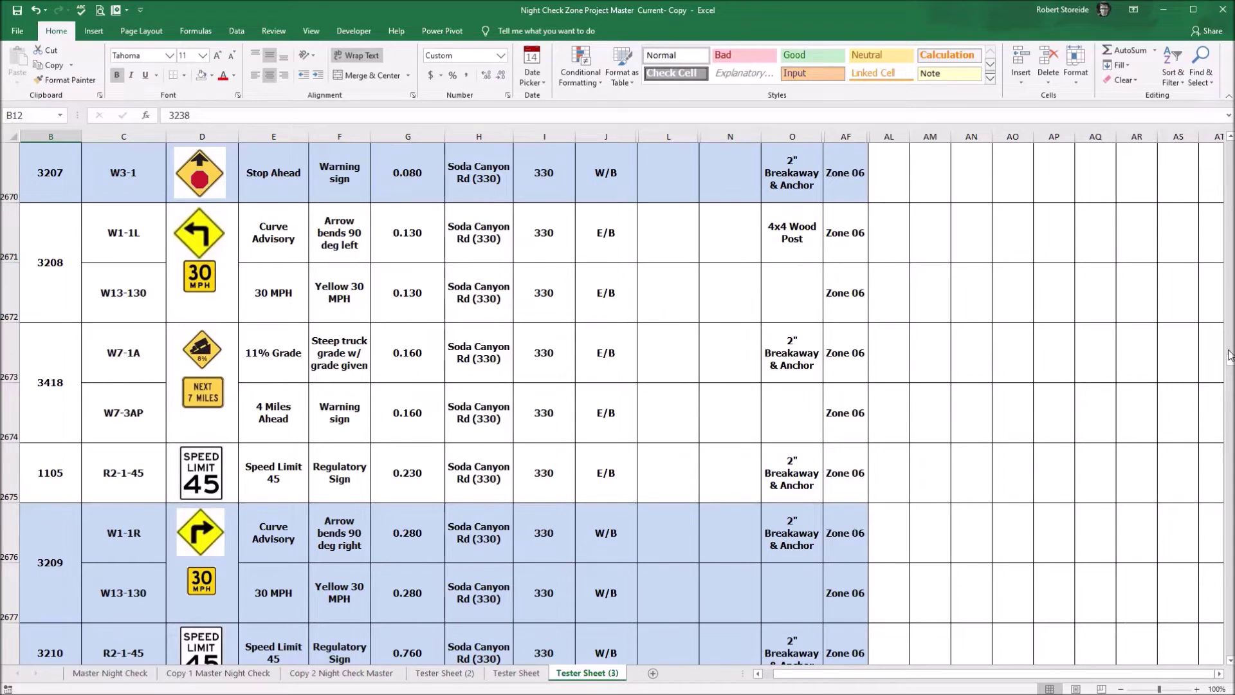
drag(1228, 363, 1229, 637)
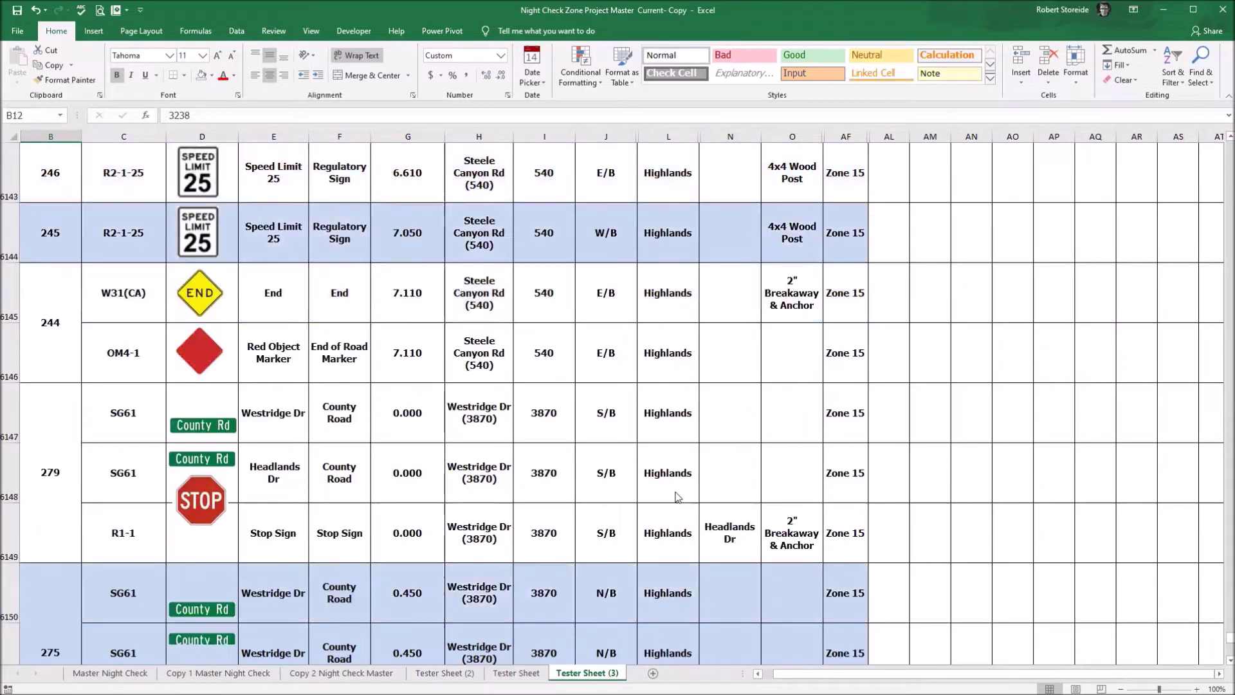
scroll(675, 494, down, 5)
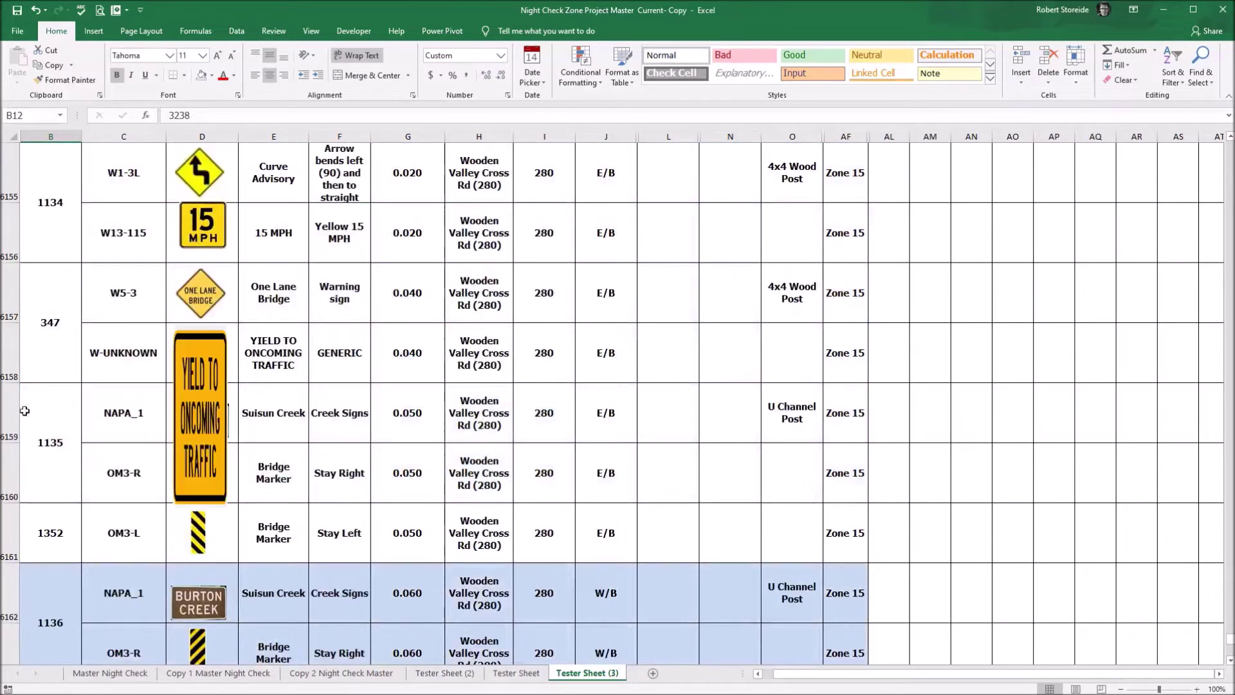
Resize the Yield to Oncoming Traffic sign picture to about 0.82" wide and 0.92" high so it fits its own cell in row 6158
scroll(36, 411, down, 2)
scroll(317, 396, up, 2)
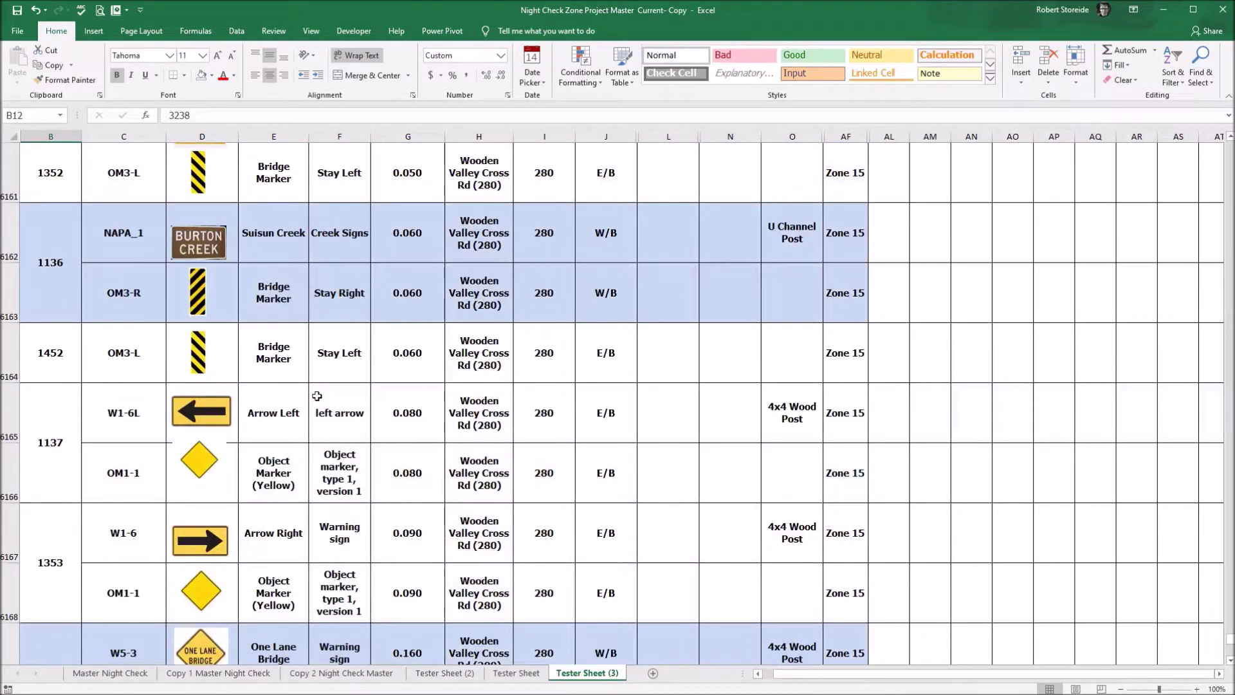
click(190, 238)
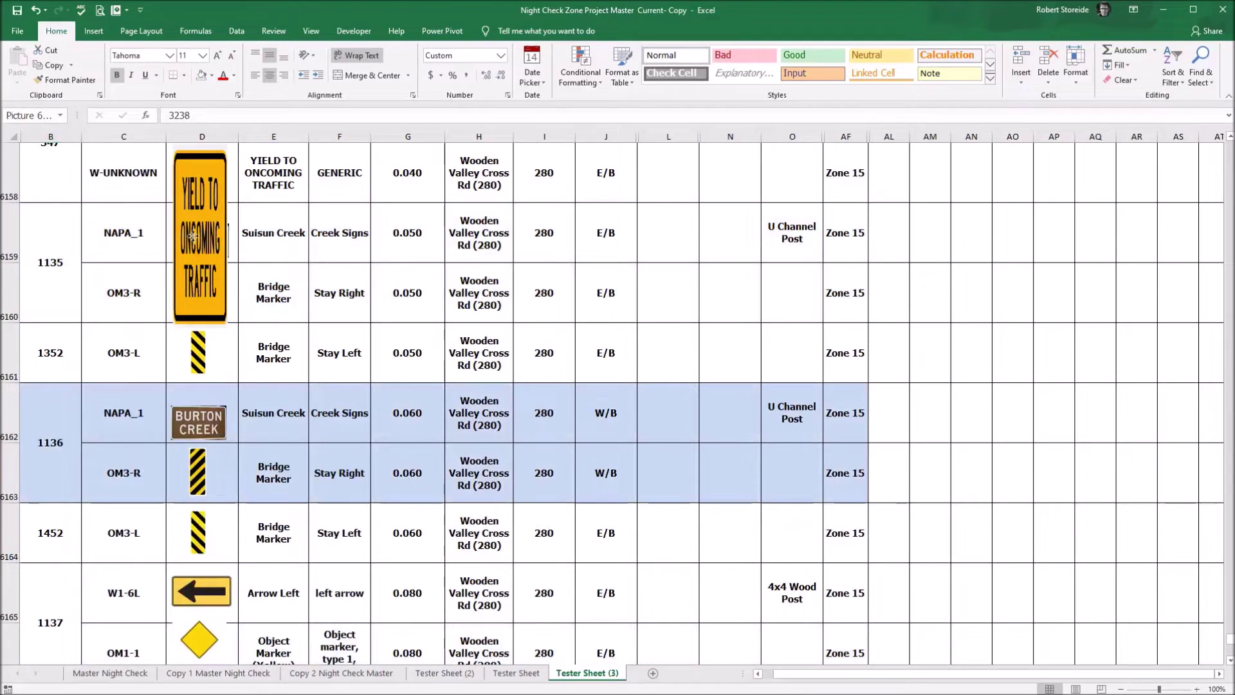
scroll(358, 303, up, 1)
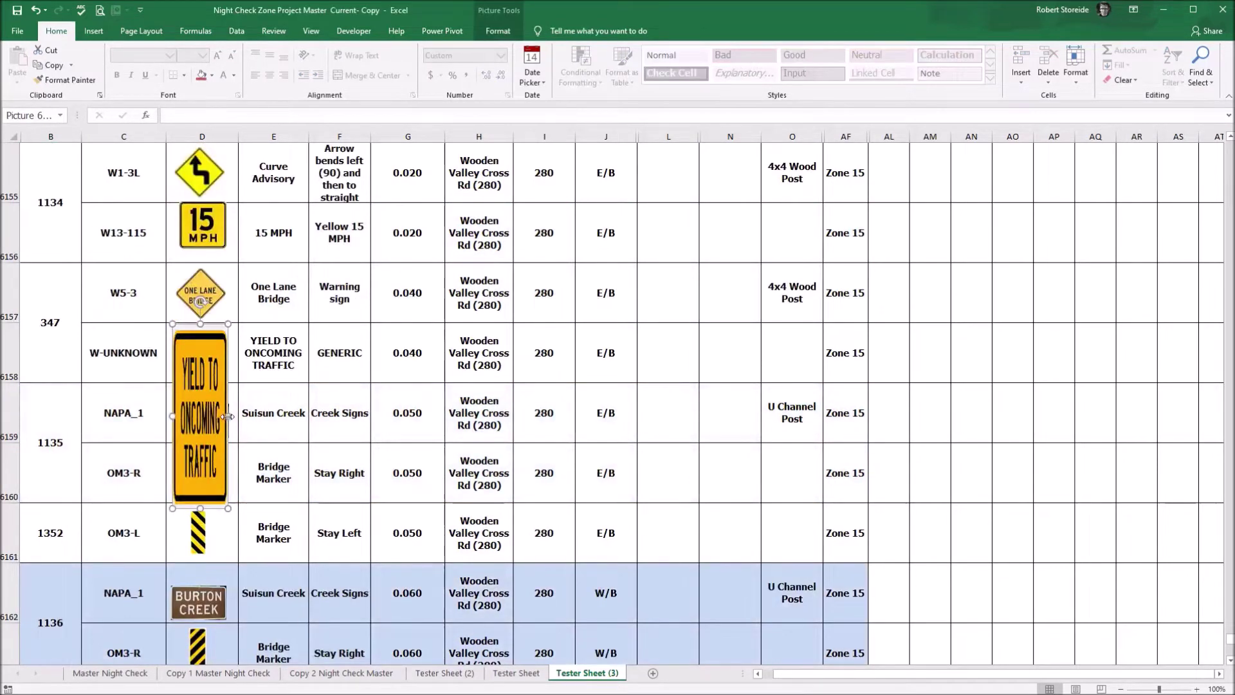
drag(286, 417, 301, 415)
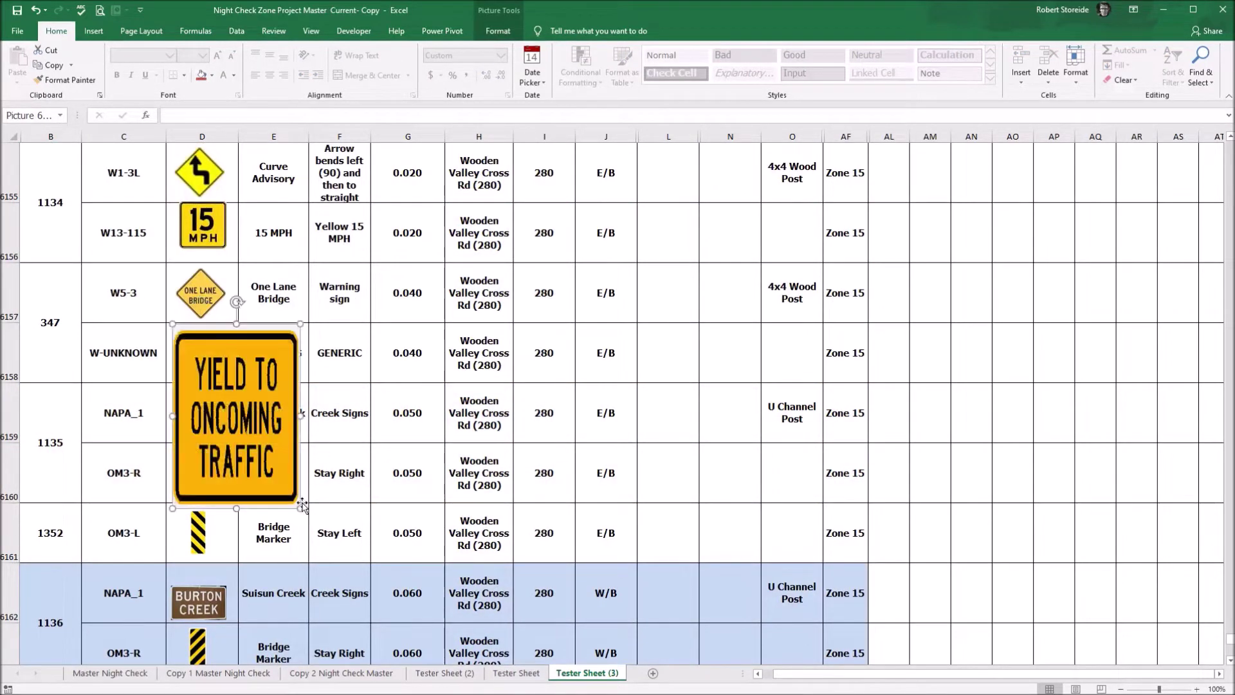
drag(300, 507, 223, 353)
Set the Yield to Oncoming Traffic picture to move and size with cells, and save the workbook
right_click(202, 353)
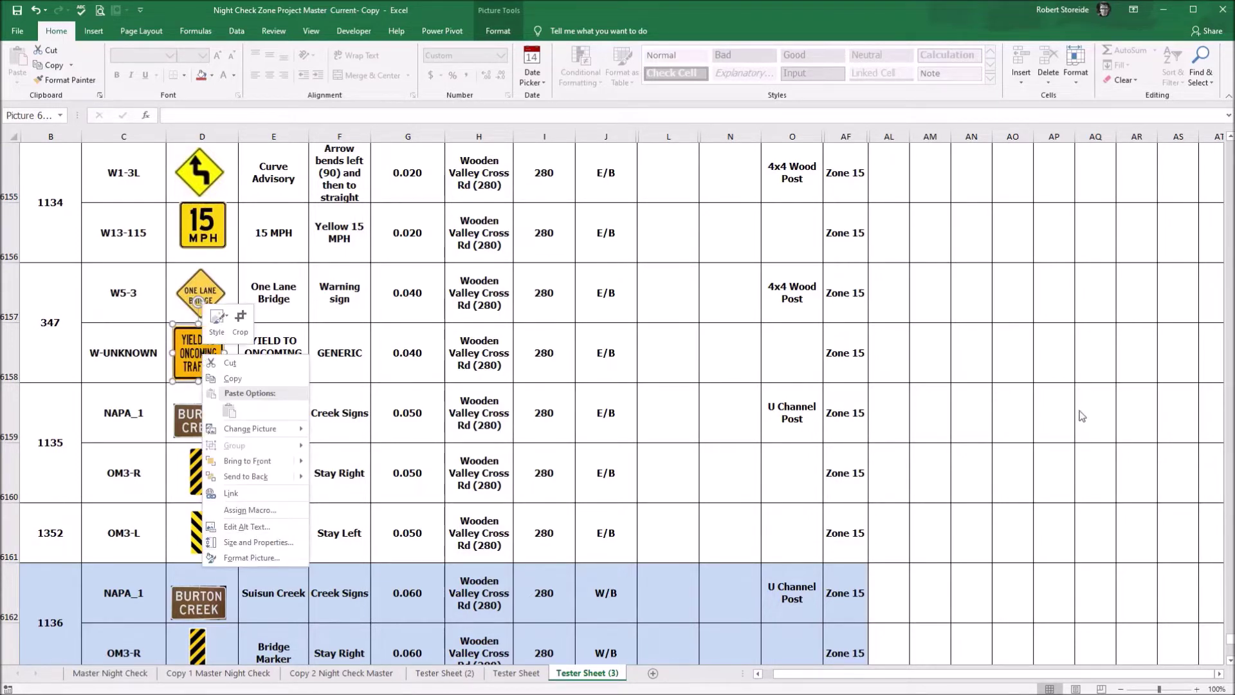
click(239, 544)
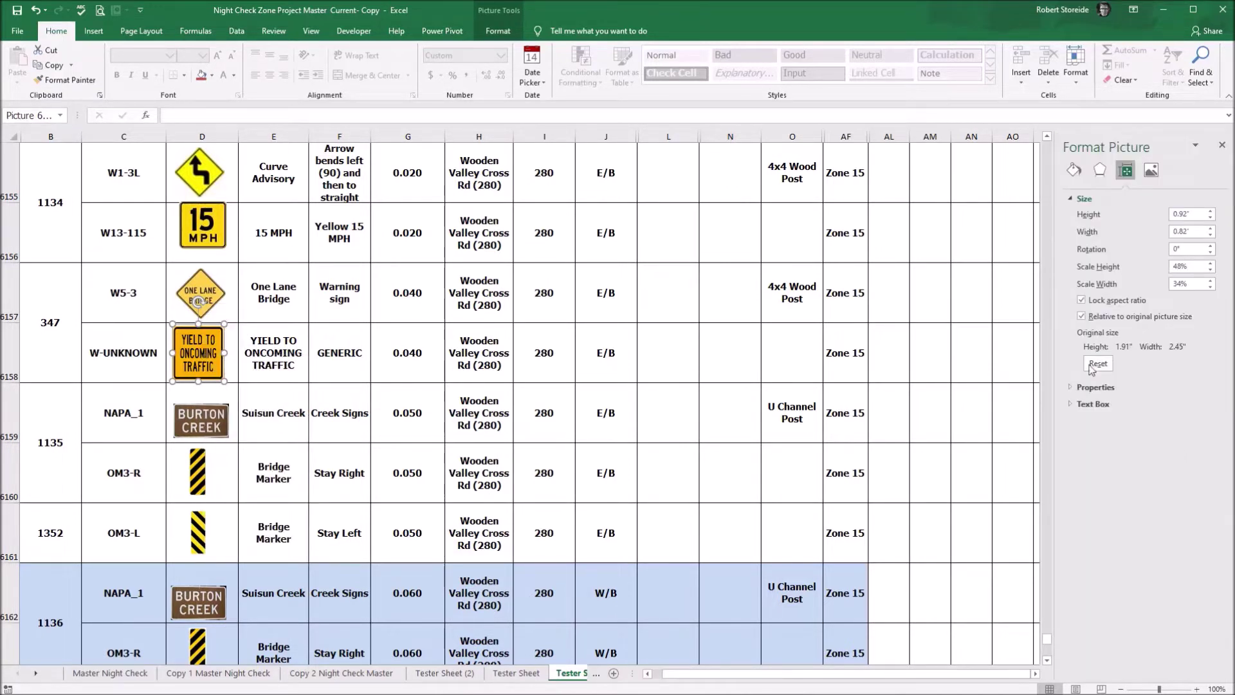
click(1072, 388)
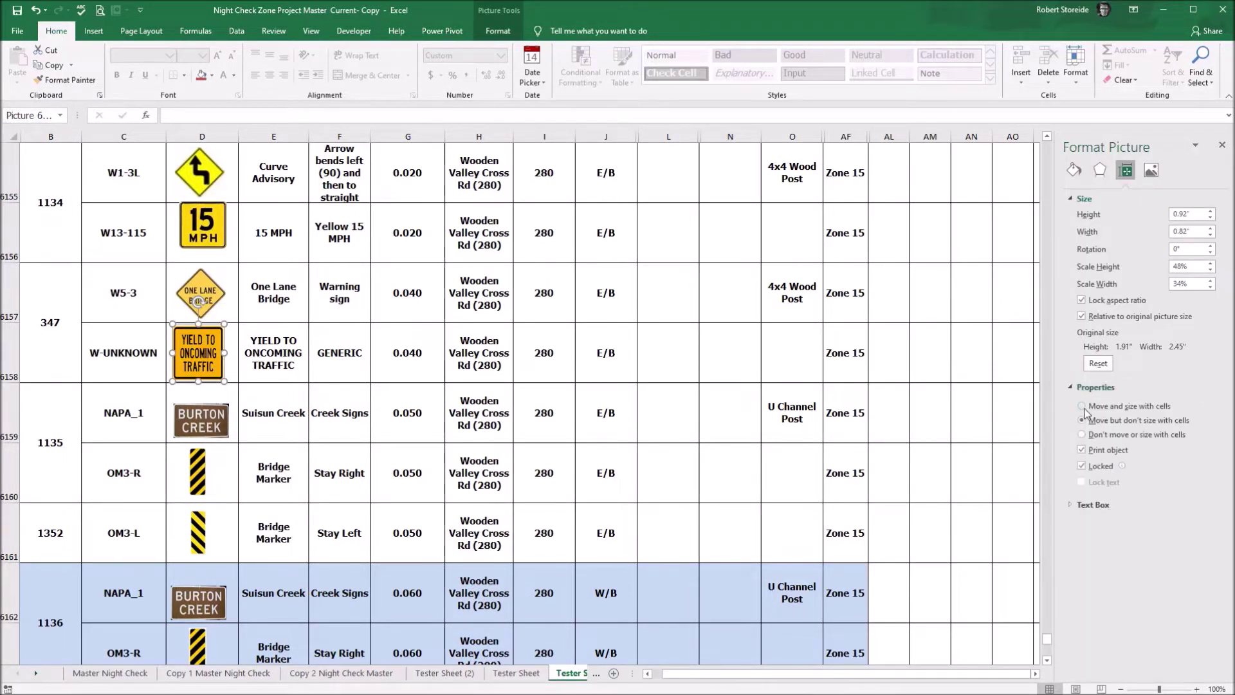
click(369, 455)
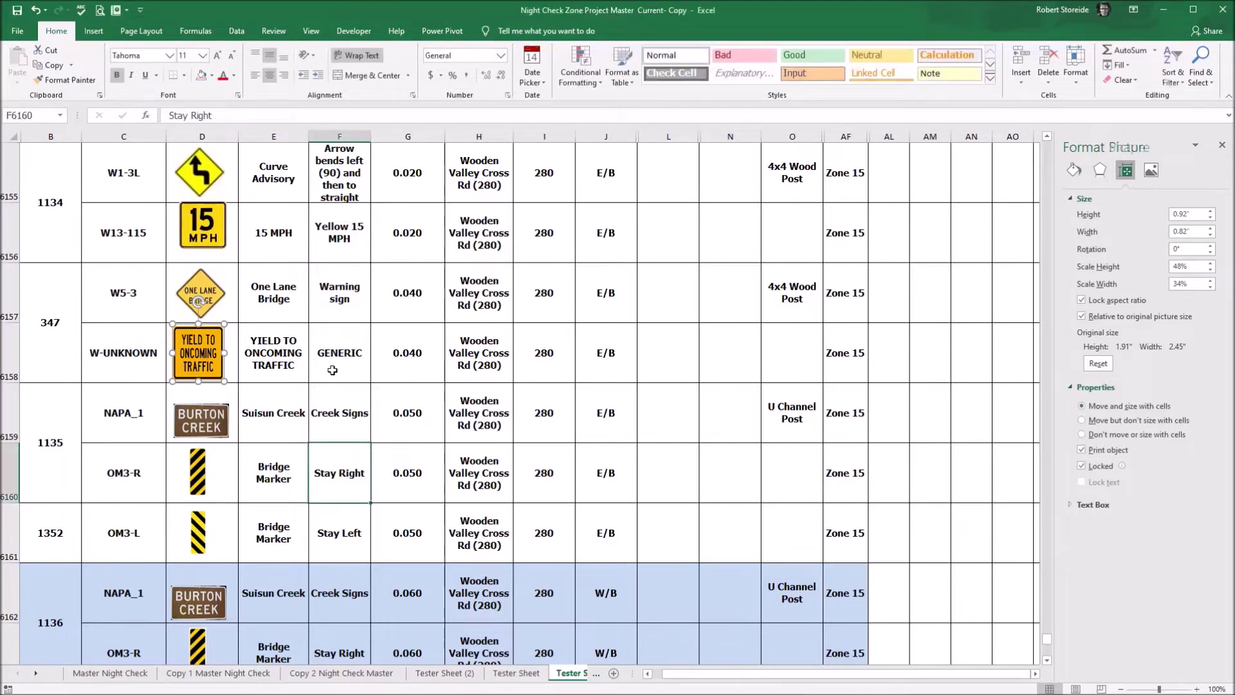
click(17, 12)
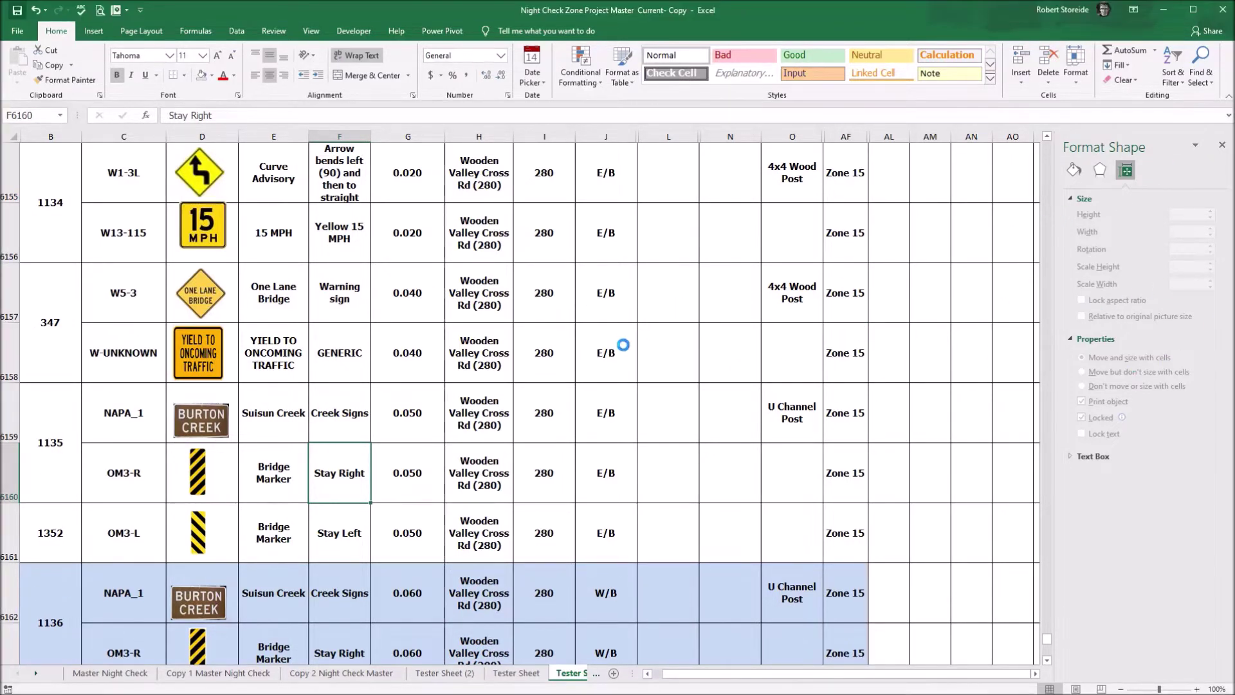
Examine the remaining Zone 15 sign rows down to the sheet's closing record total, and return to the Zone 06 rows
scroll(624, 347, down, 1)
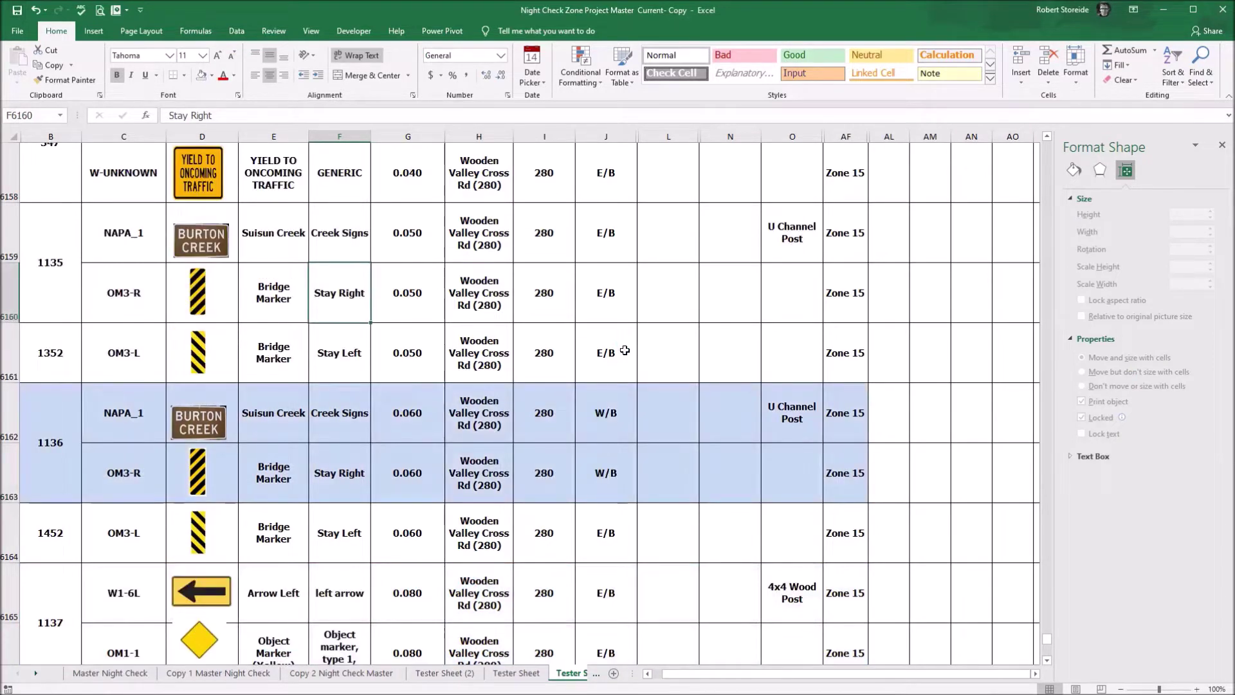
scroll(625, 351, down, 10)
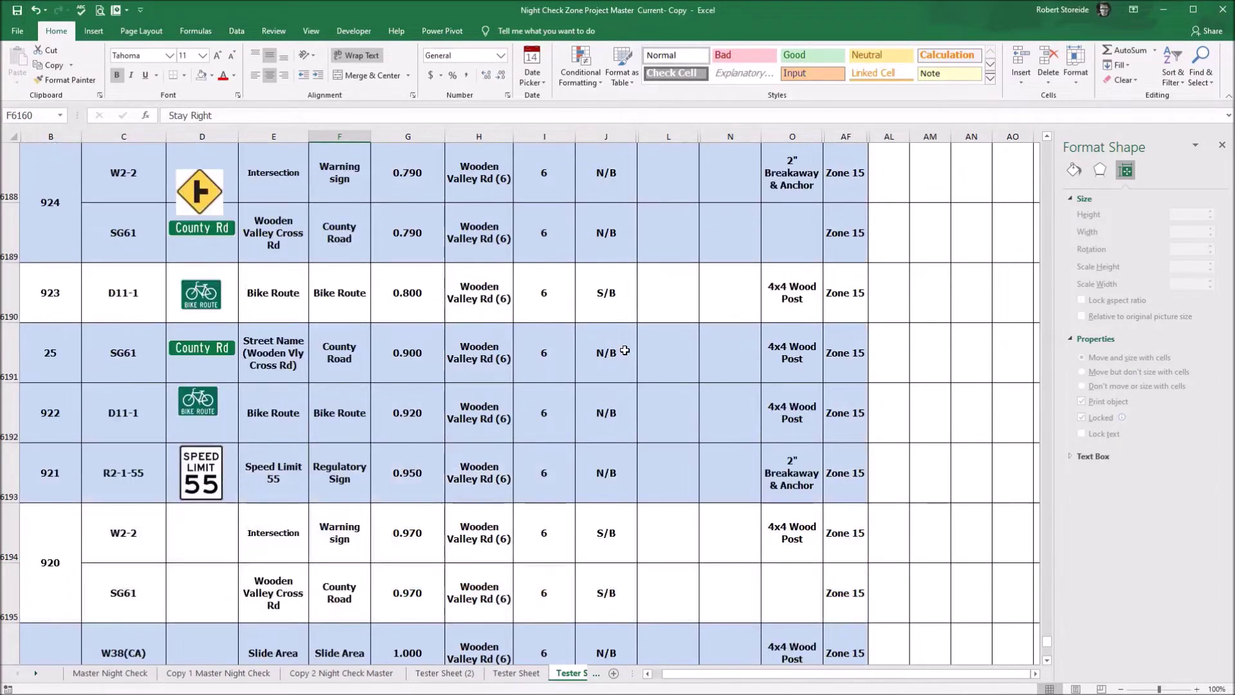
scroll(625, 351, down, 9)
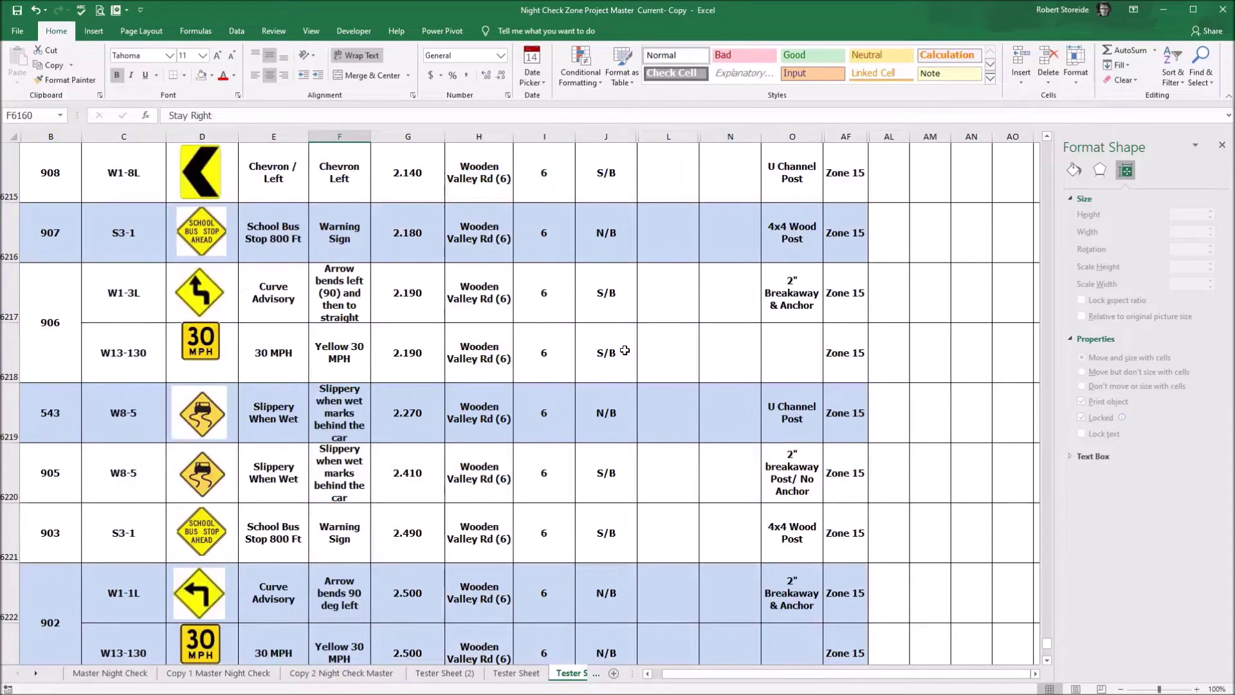
scroll(625, 350, down, 17)
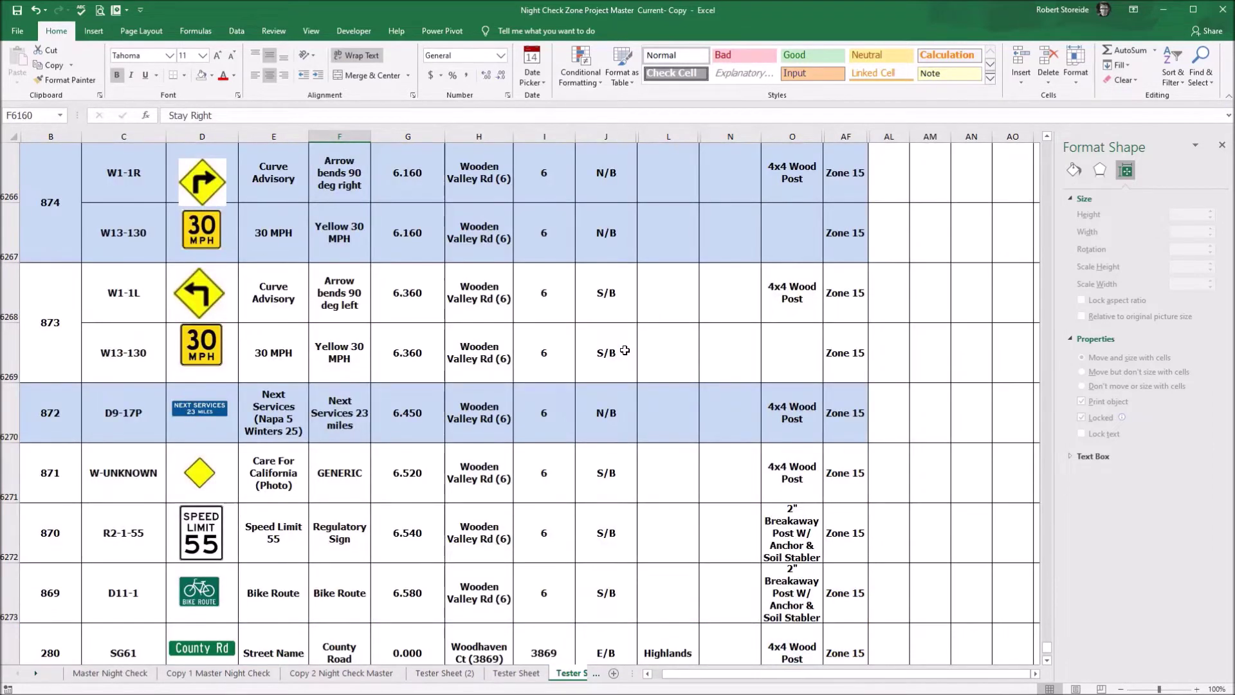
scroll(625, 350, down, 8)
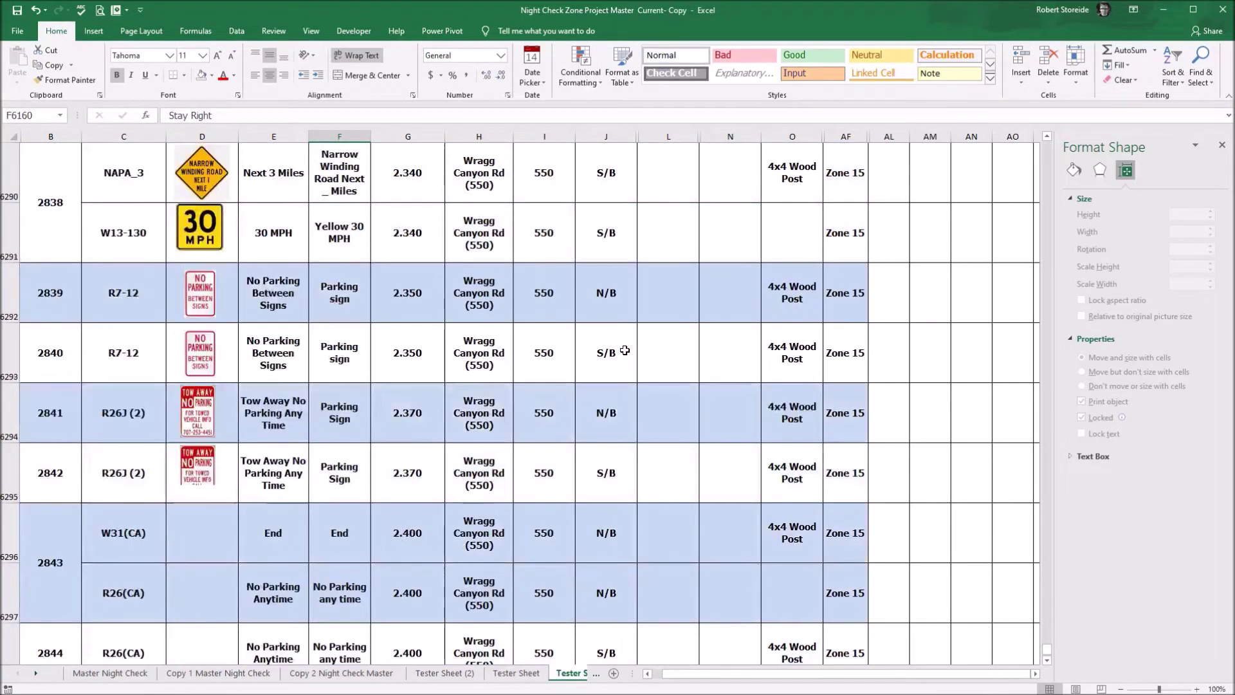
scroll(624, 351, down, 8)
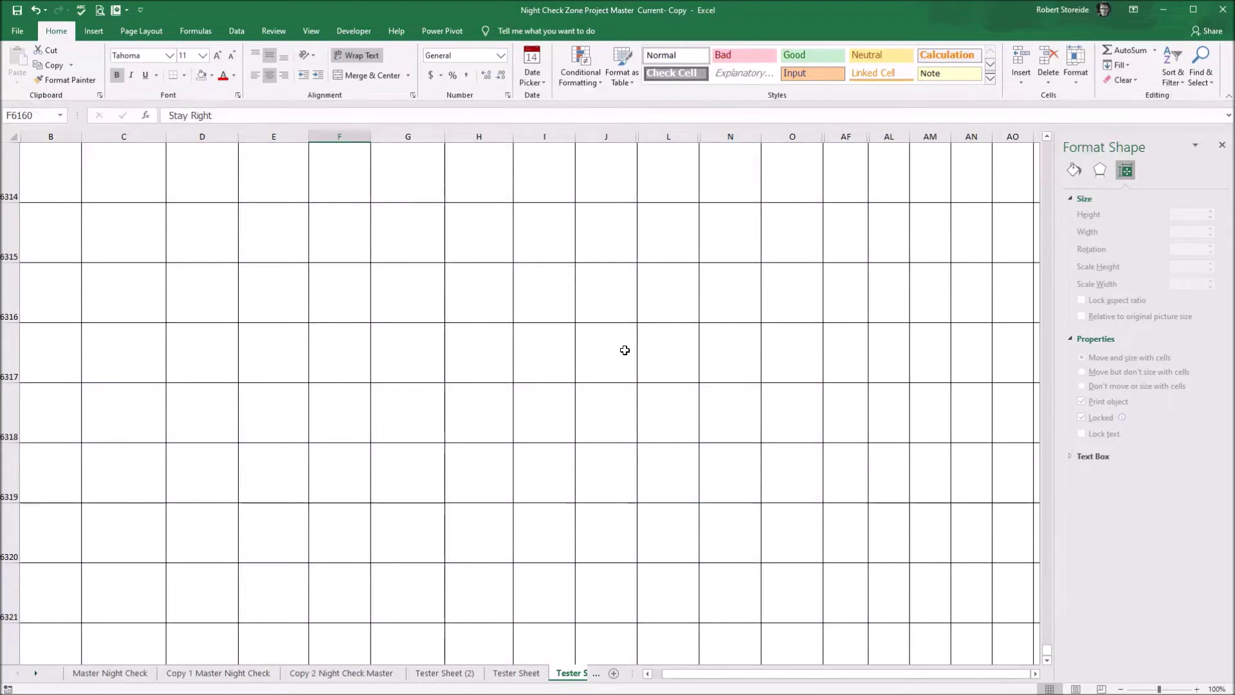
scroll(645, 361, up, 1)
scroll(1004, 574, up, 2)
click(1005, 515)
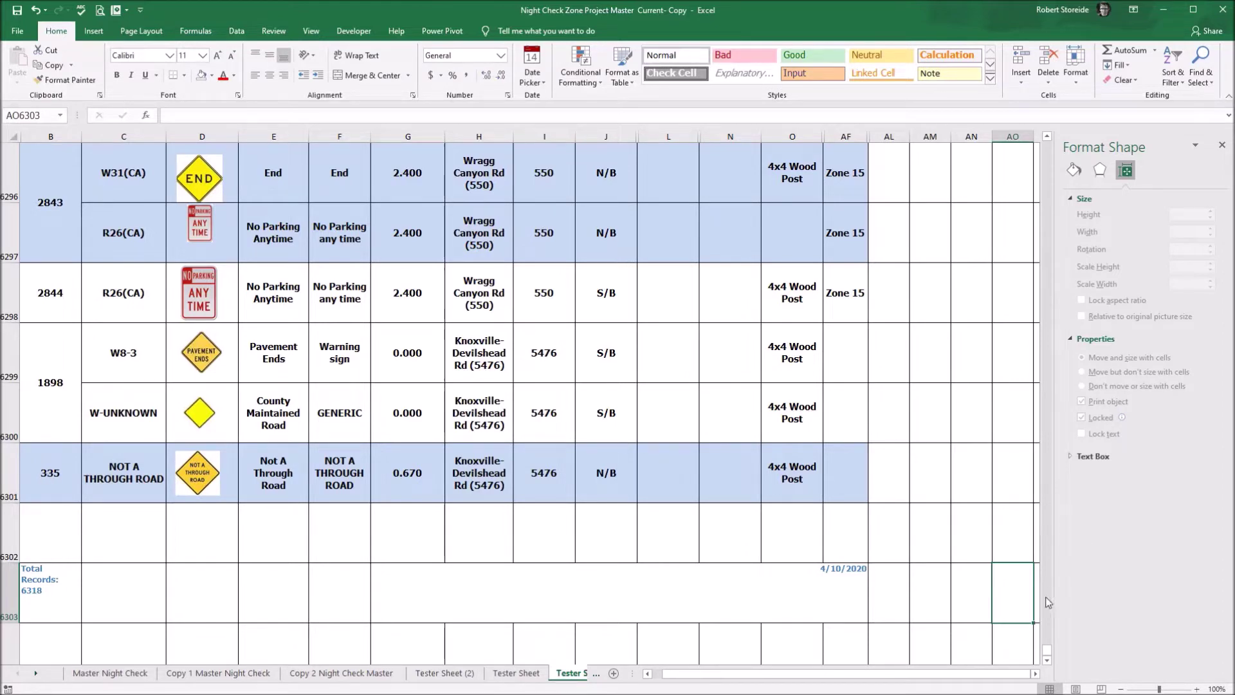
drag(1047, 650, 1050, 353)
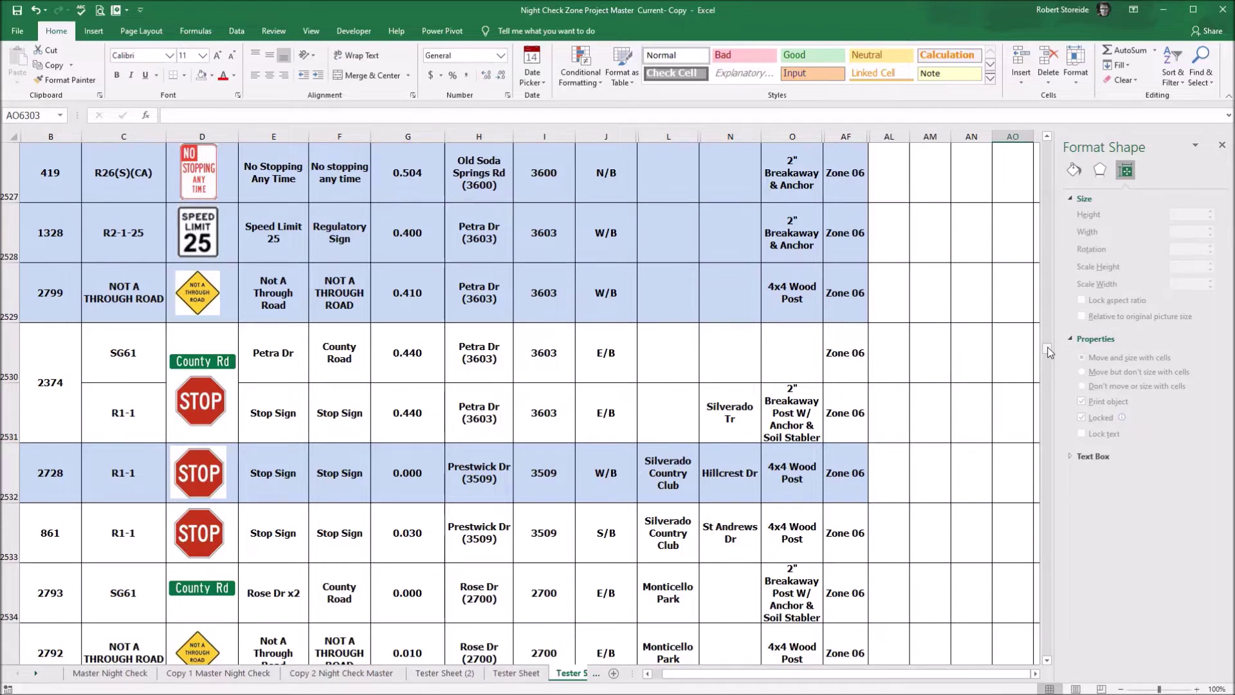
Minimize the Night Check workbook and switch to the _Excell Traffic Signs (Master Copy) 4-24 workbook
click(1165, 10)
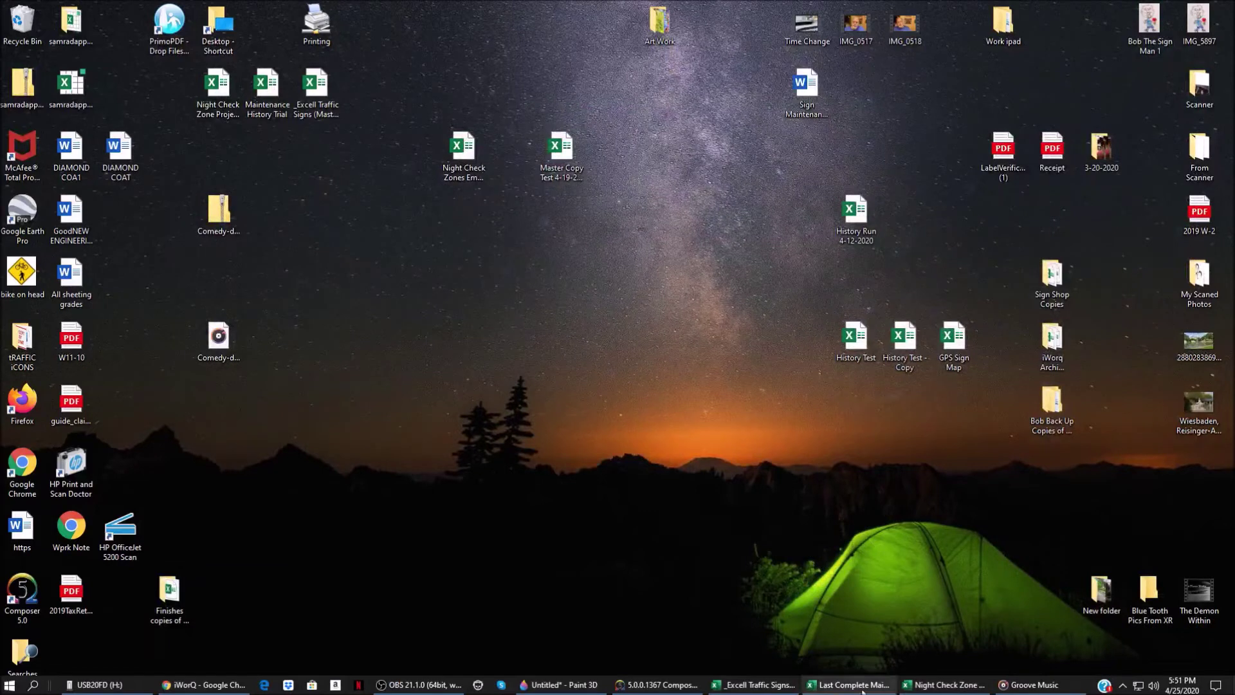
mouse_move(745, 690)
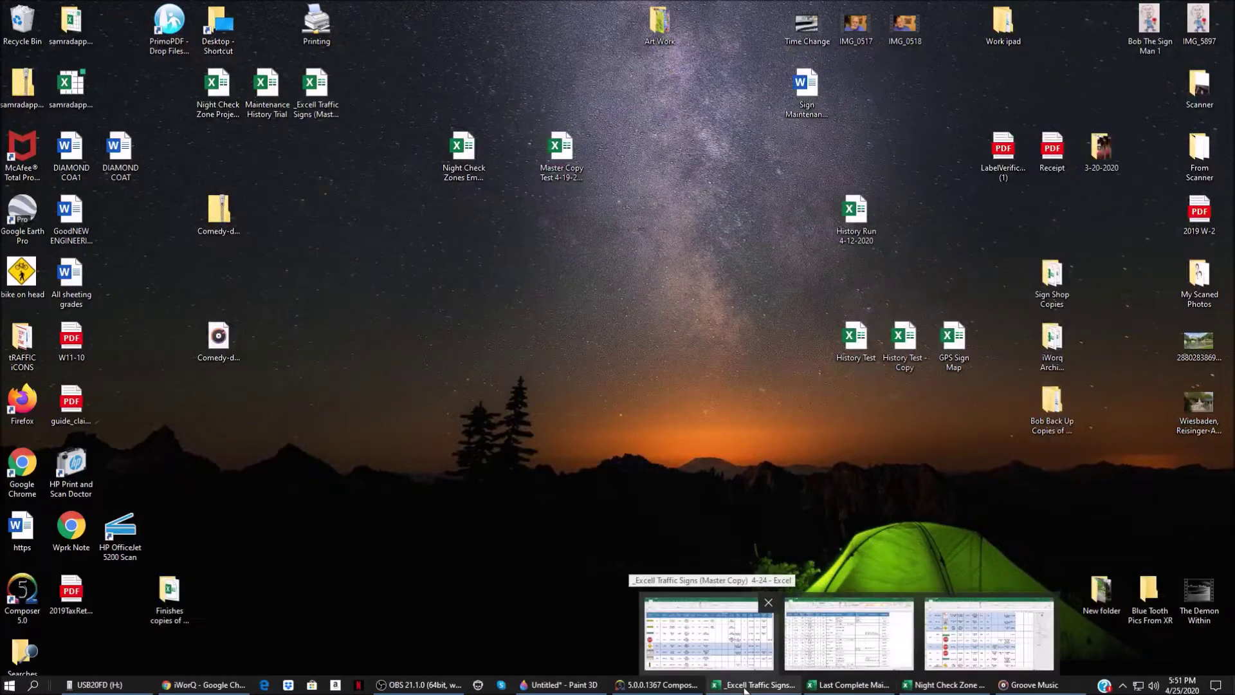
click(745, 690)
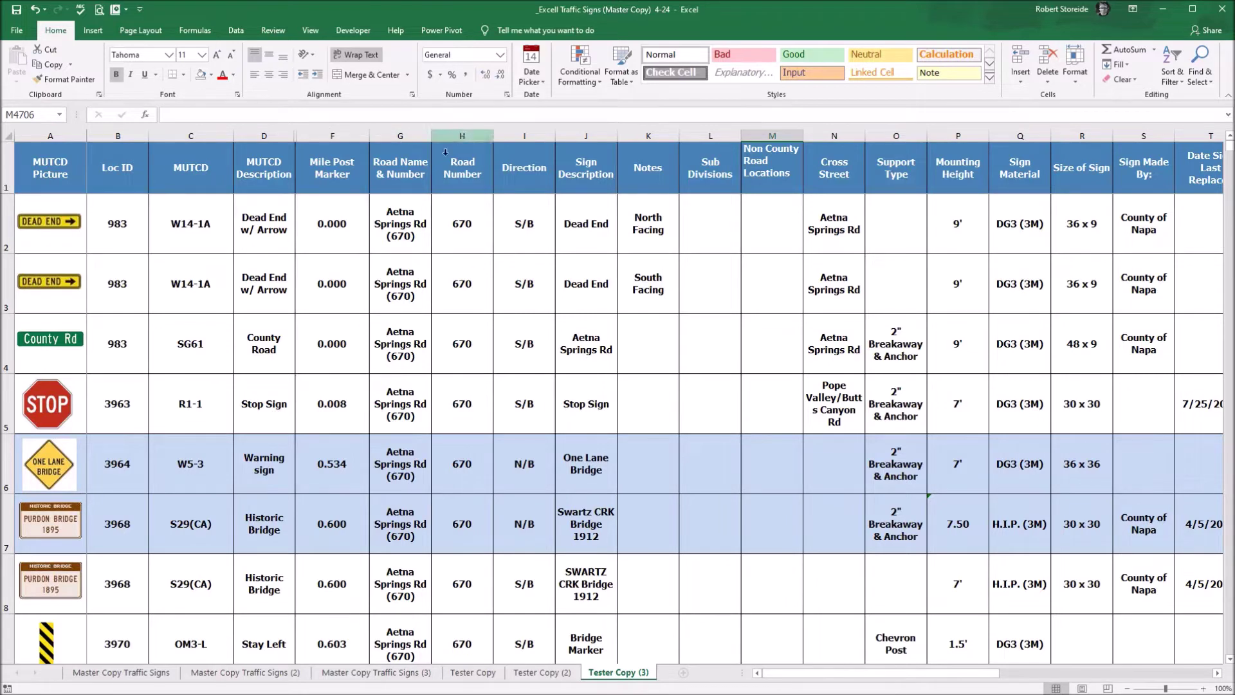
drag(807, 675, 928, 595)
drag(941, 690, 742, 682)
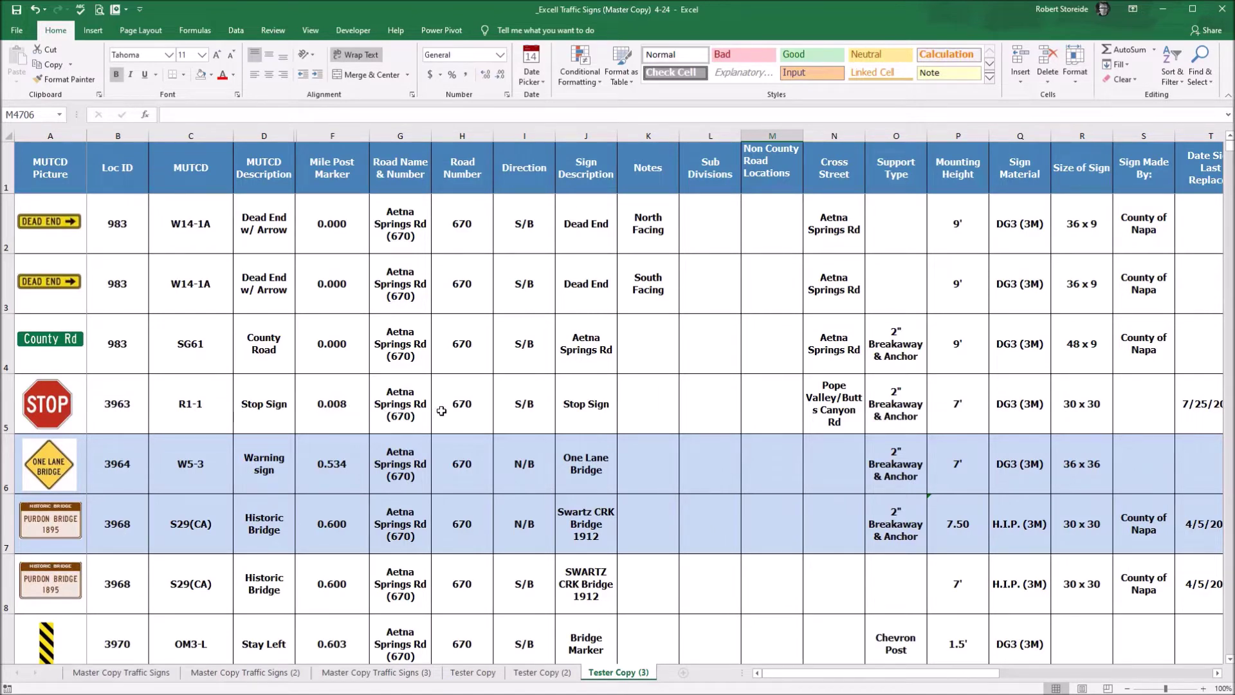
Check the Direction choices for stop sign 3963 and widen the Cross Street column slightly
click(532, 406)
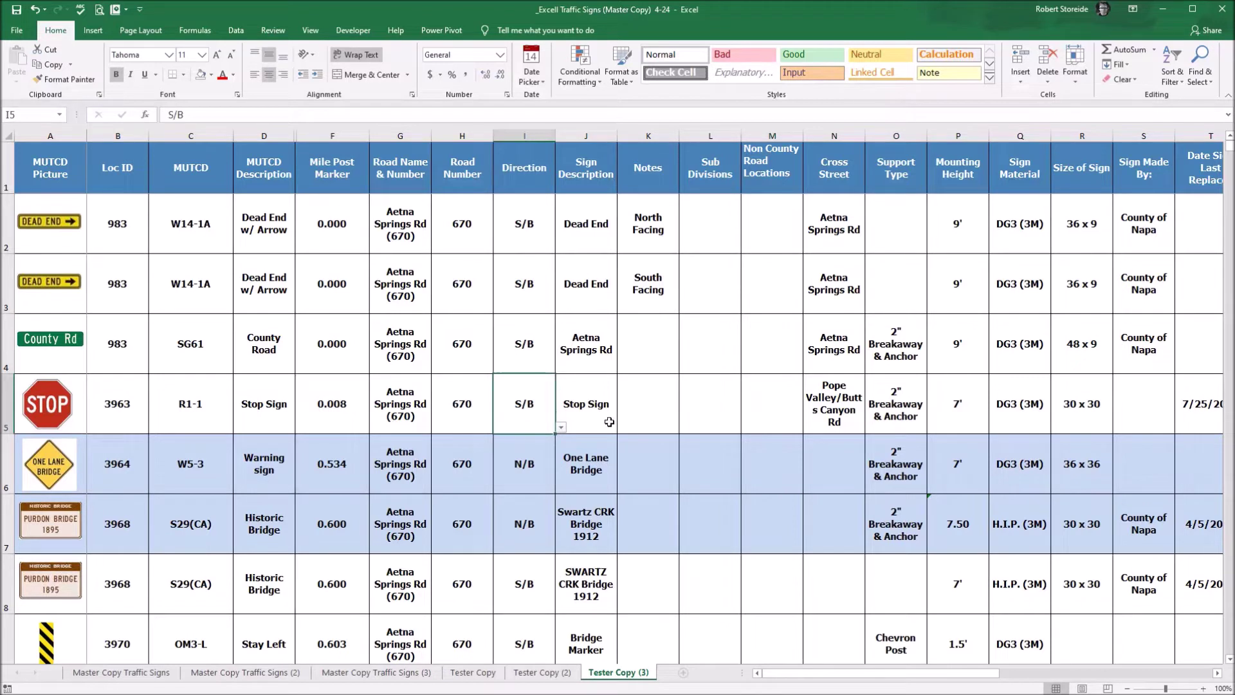
click(562, 429)
click(584, 422)
drag(867, 136, 876, 155)
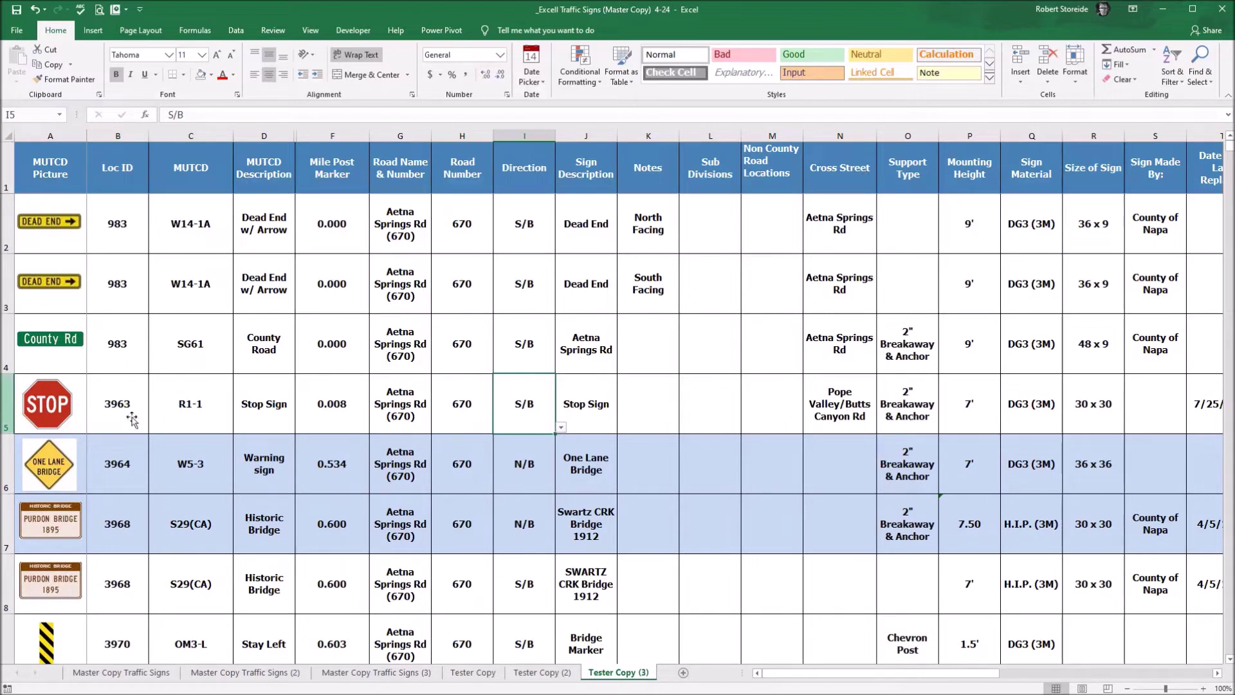
Step through the stop sign 3963 row from Sub Divisions to Date Sign Last Replaced, checking each field
click(712, 418)
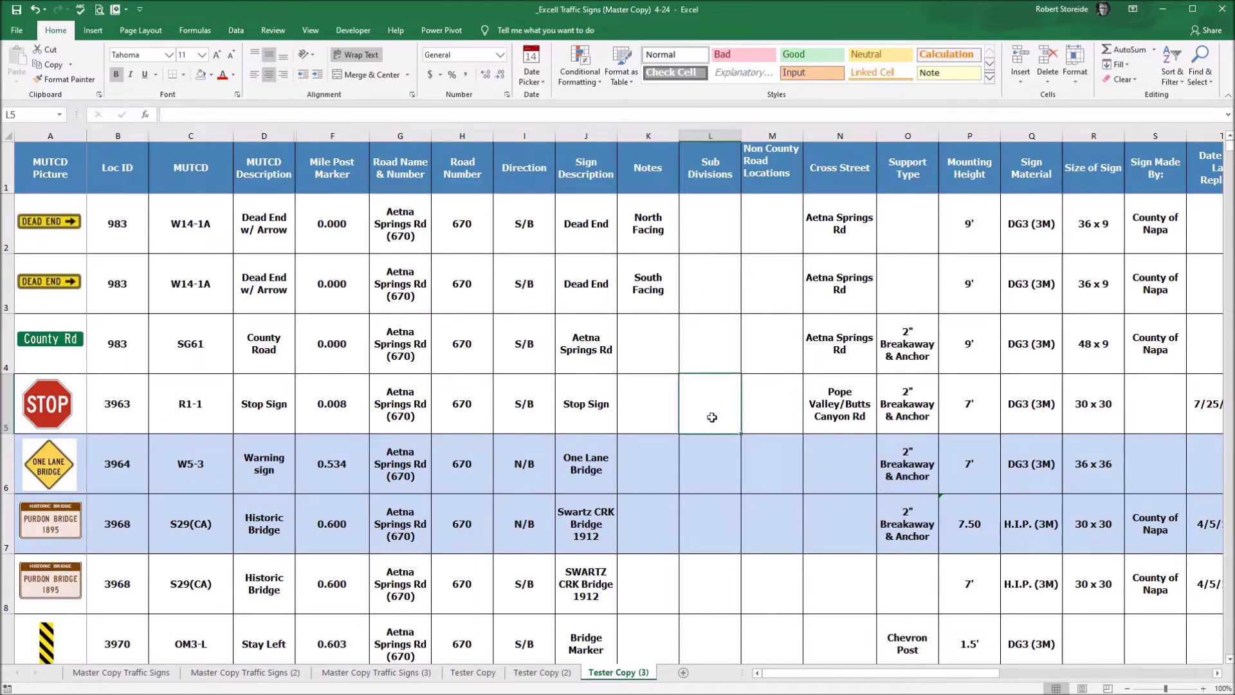
key(Right)
key(Right)
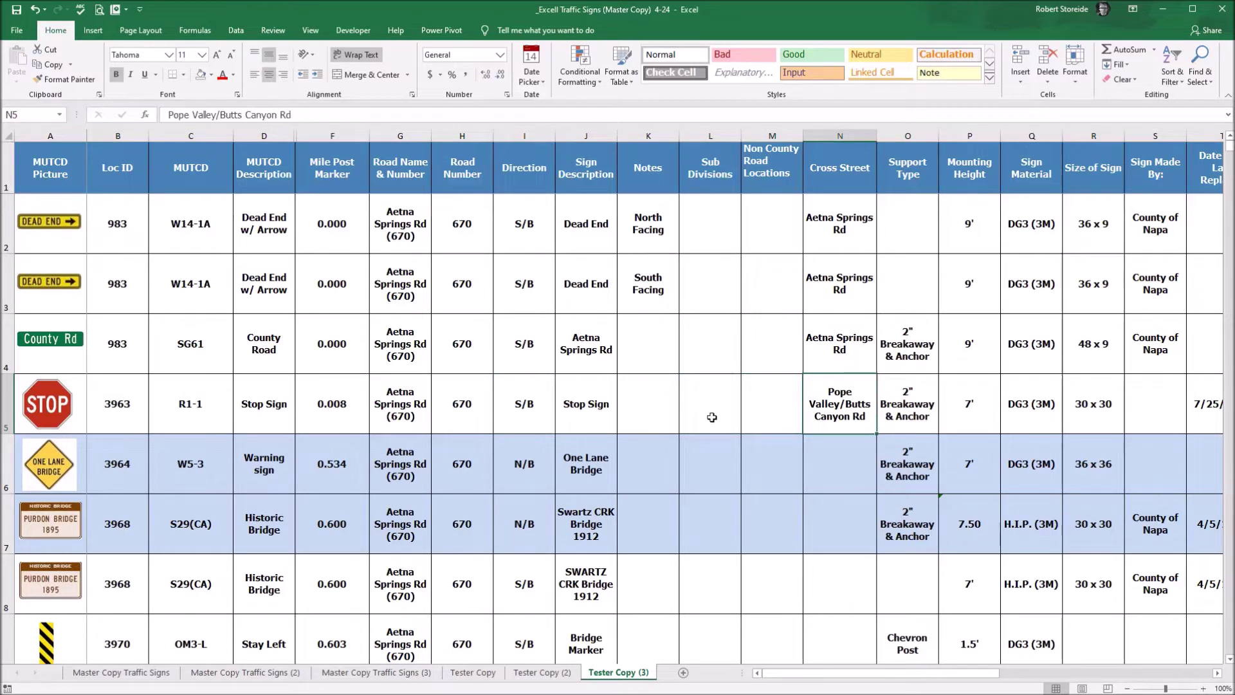
key(Right)
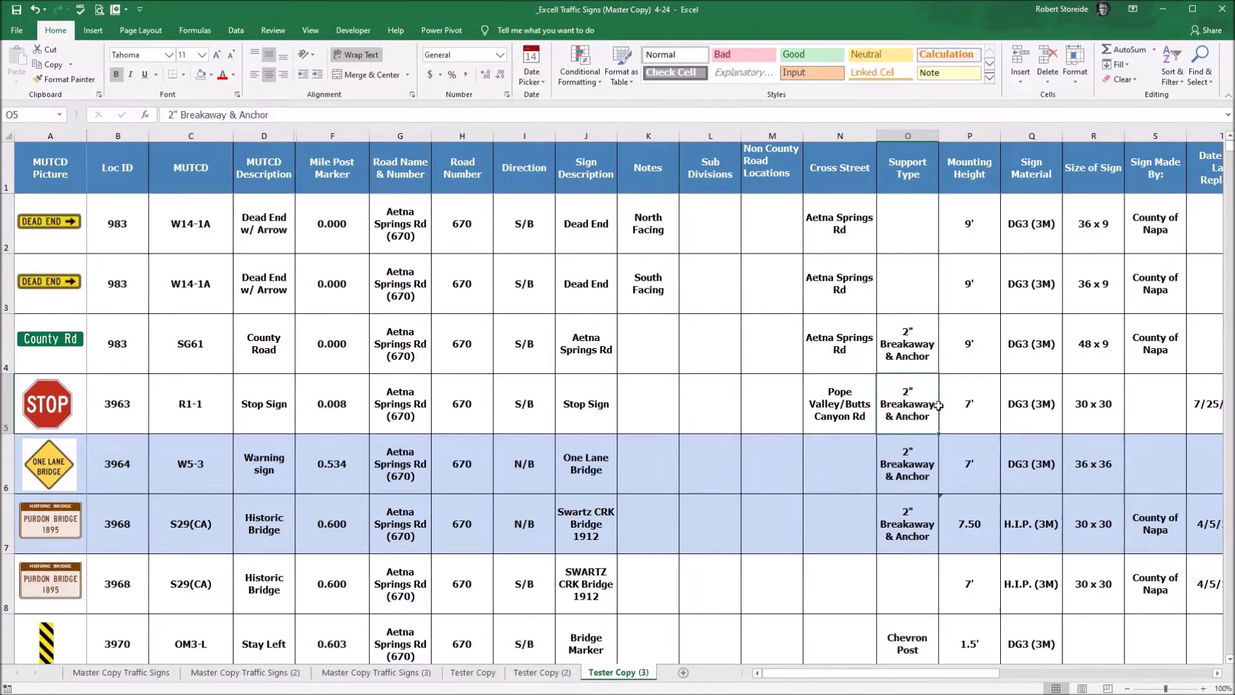
click(966, 408)
key(Tab)
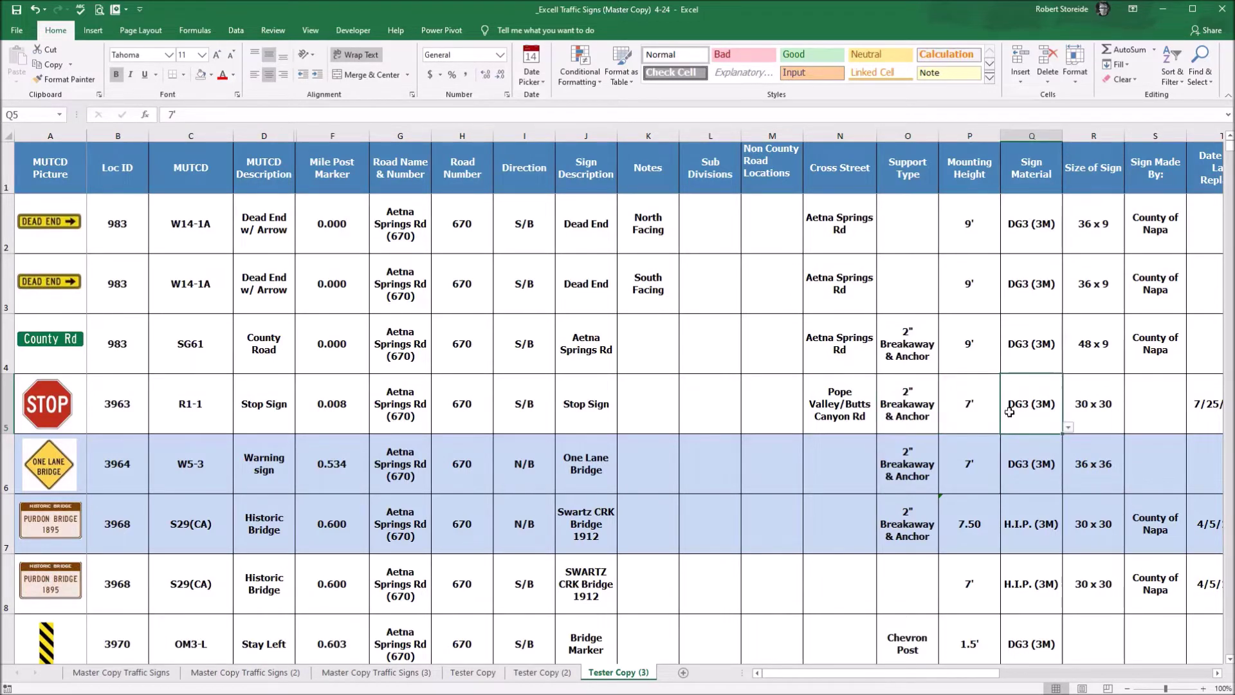
key(Tab)
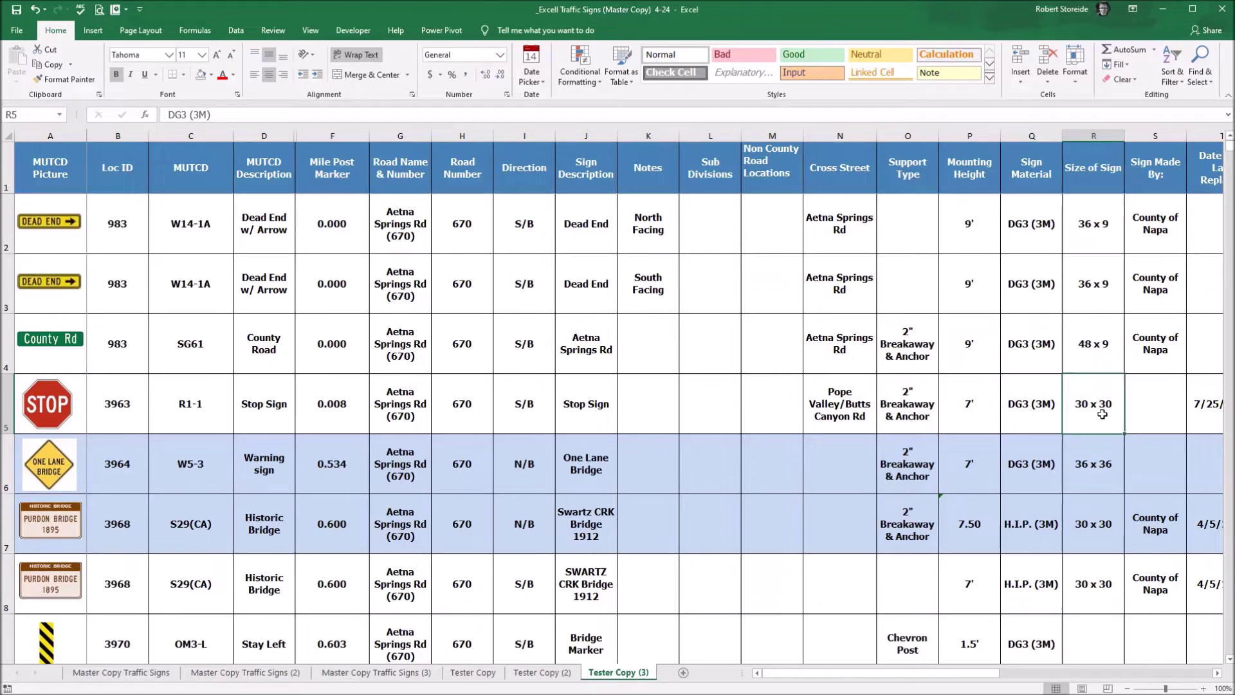
key(Tab)
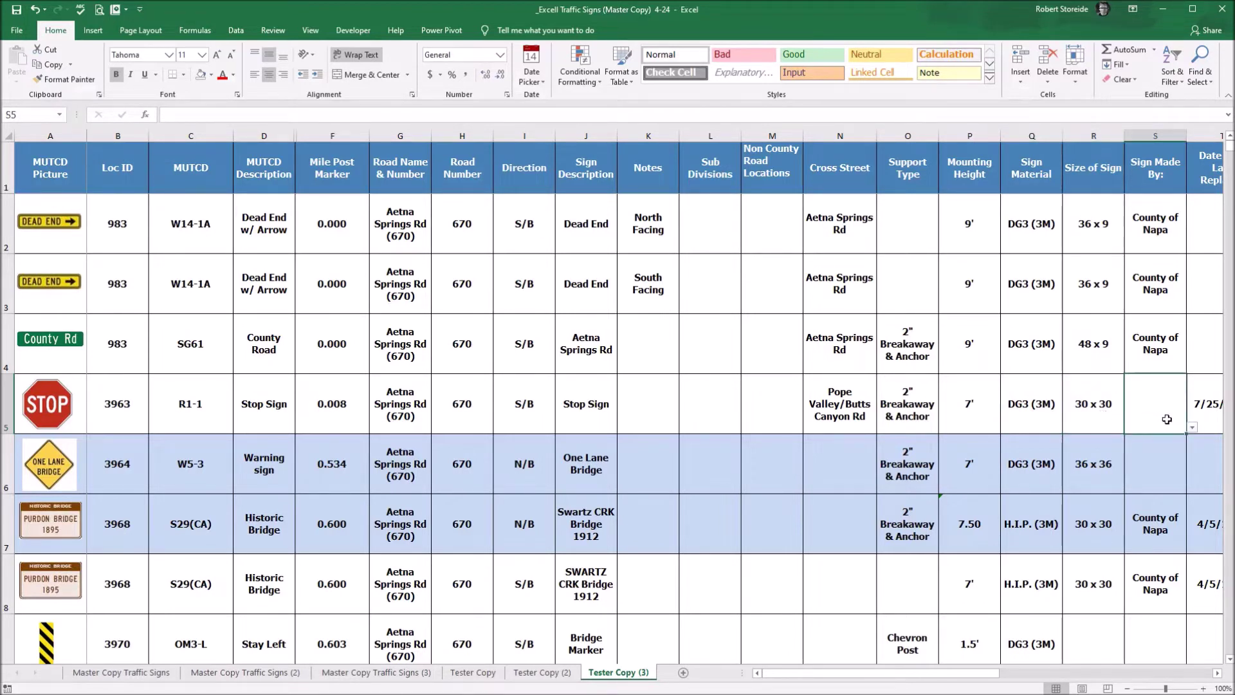
key(Tab)
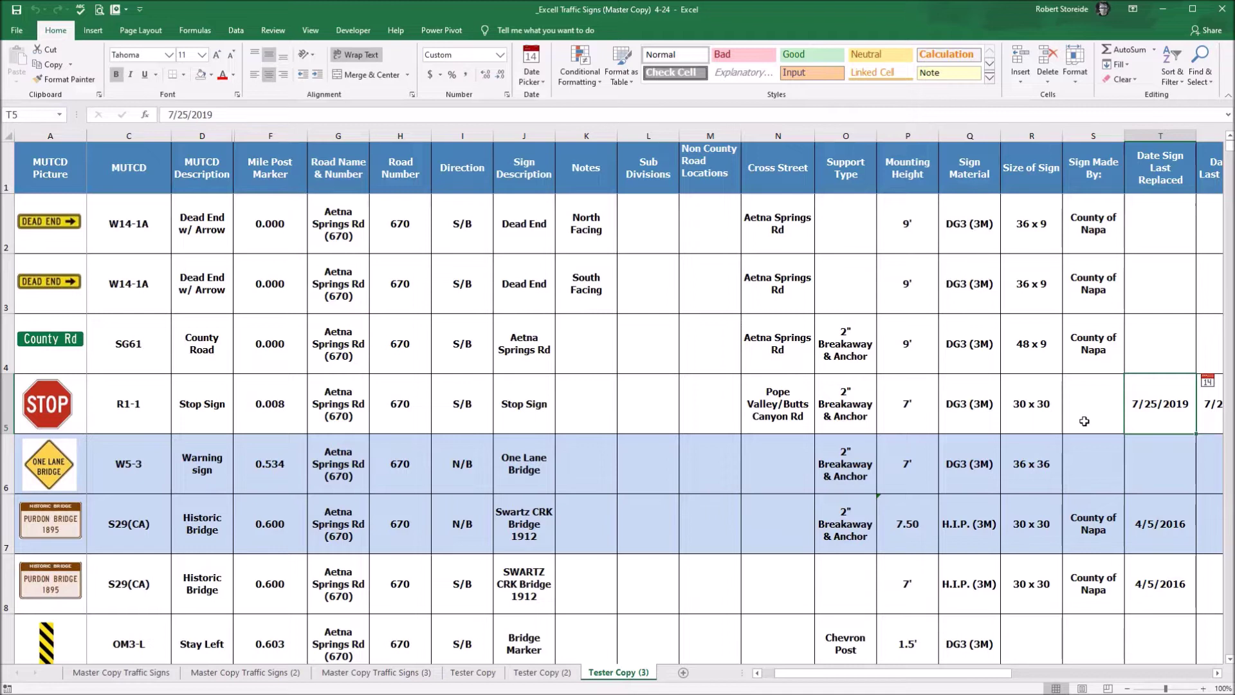
Set the Sign Made By entry of stop sign 3963 in row 5 to County of Napa
click(1097, 404)
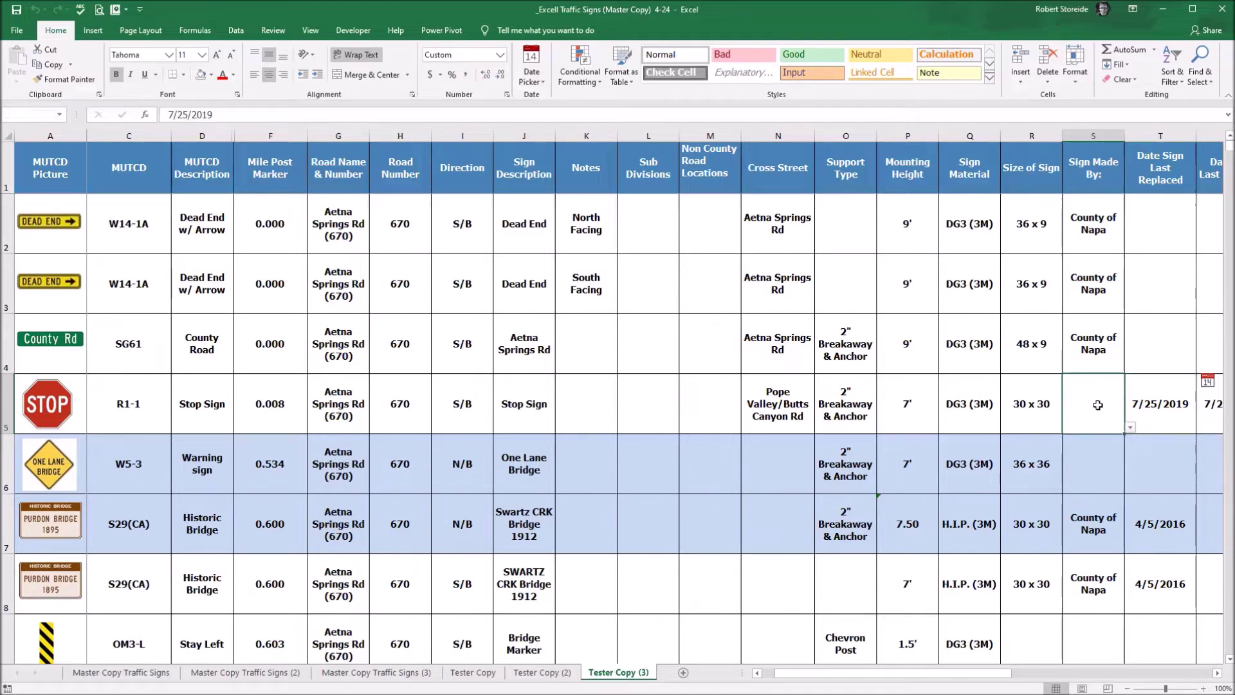
click(1131, 427)
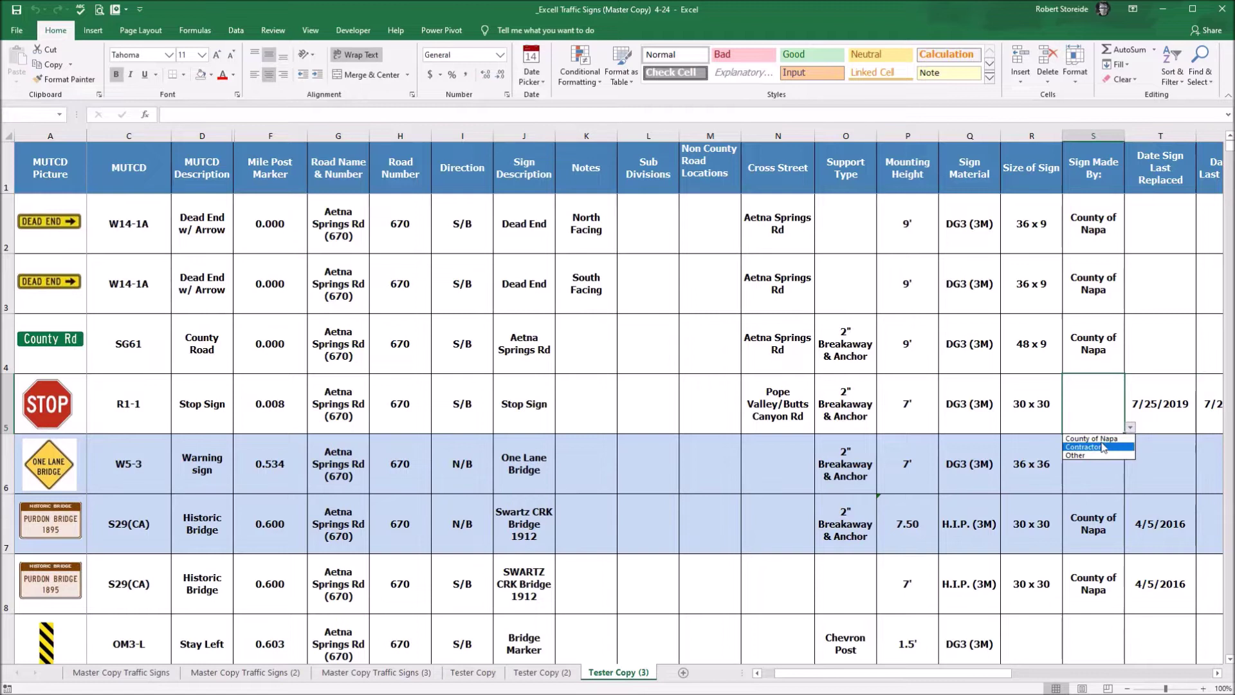
click(1103, 438)
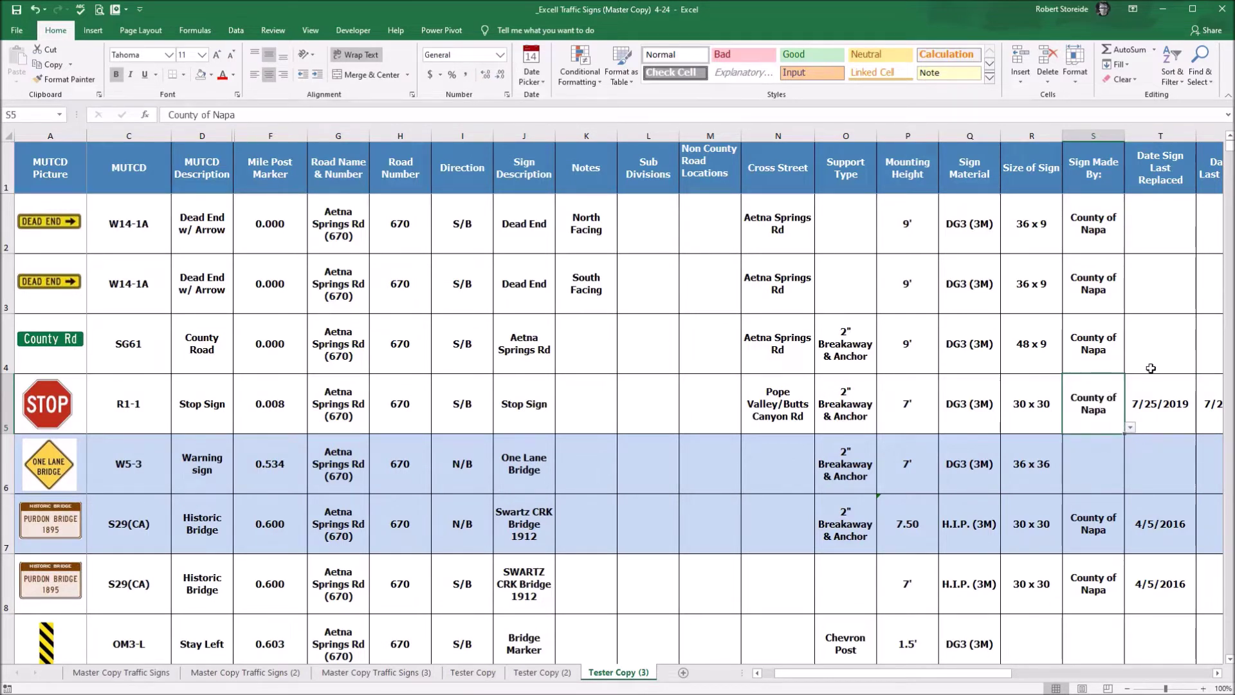
Clear the Sign Made By entry of stop sign 3963 in row 5
key(Up)
key(Right)
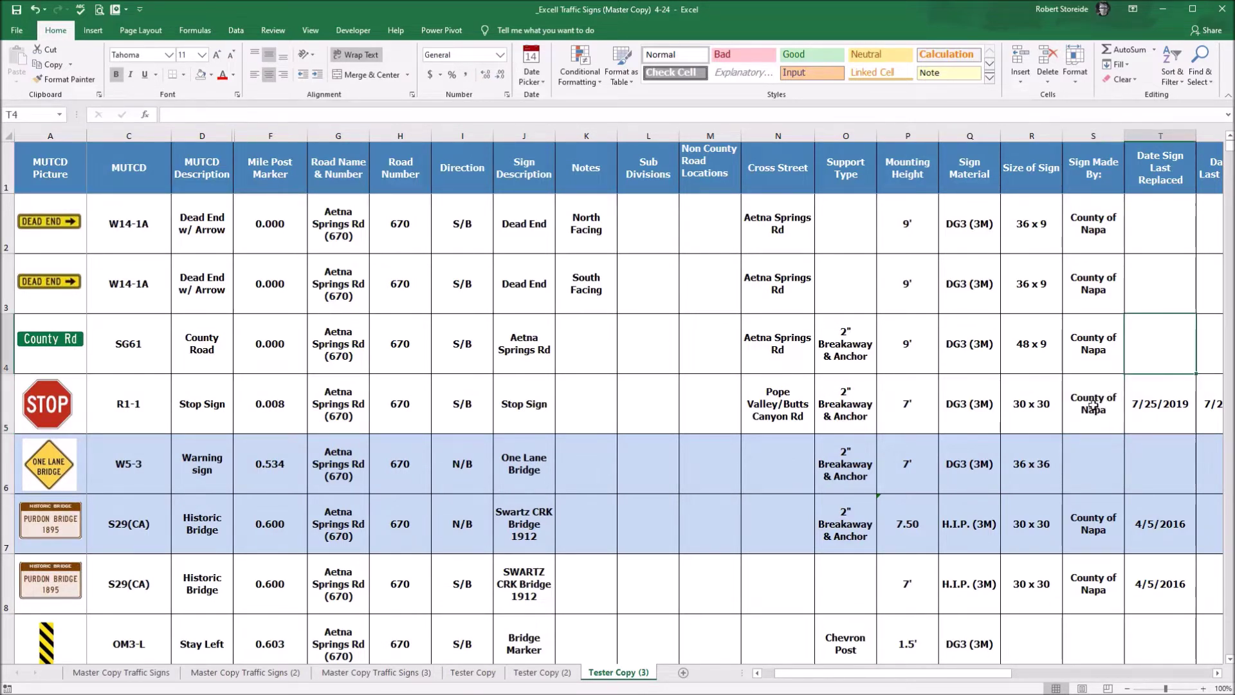
key(BackSpace)
click(1093, 404)
key(BackSpace)
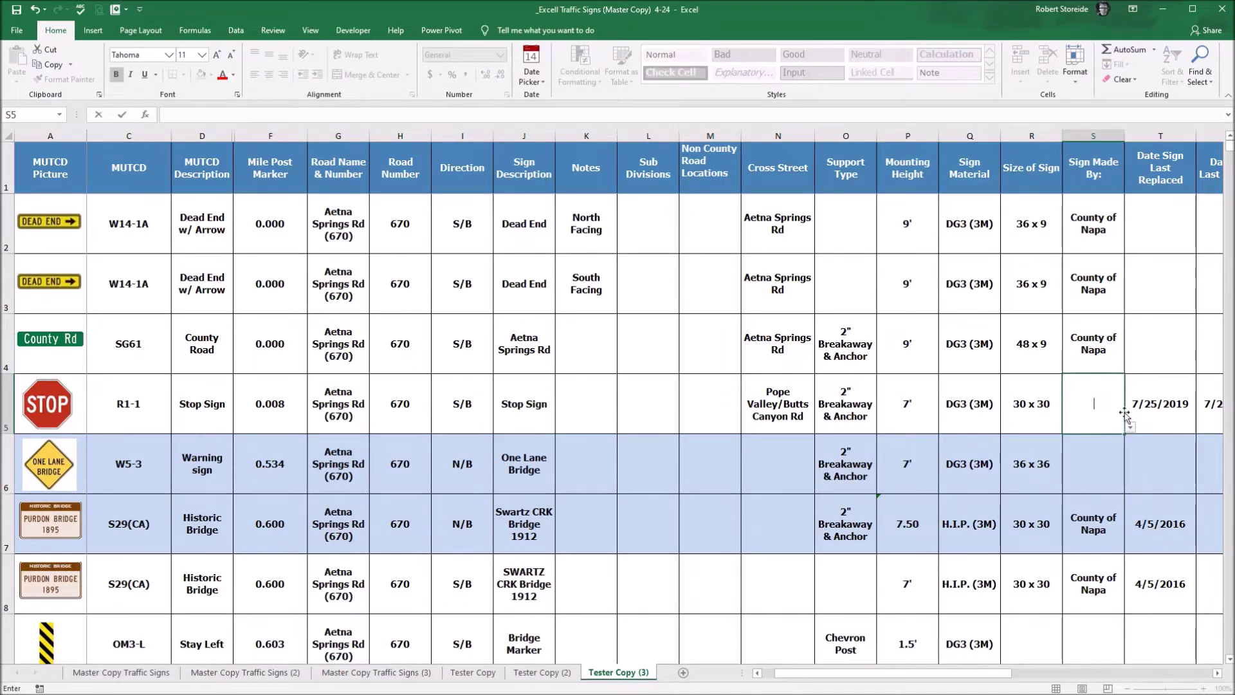
key(Tab)
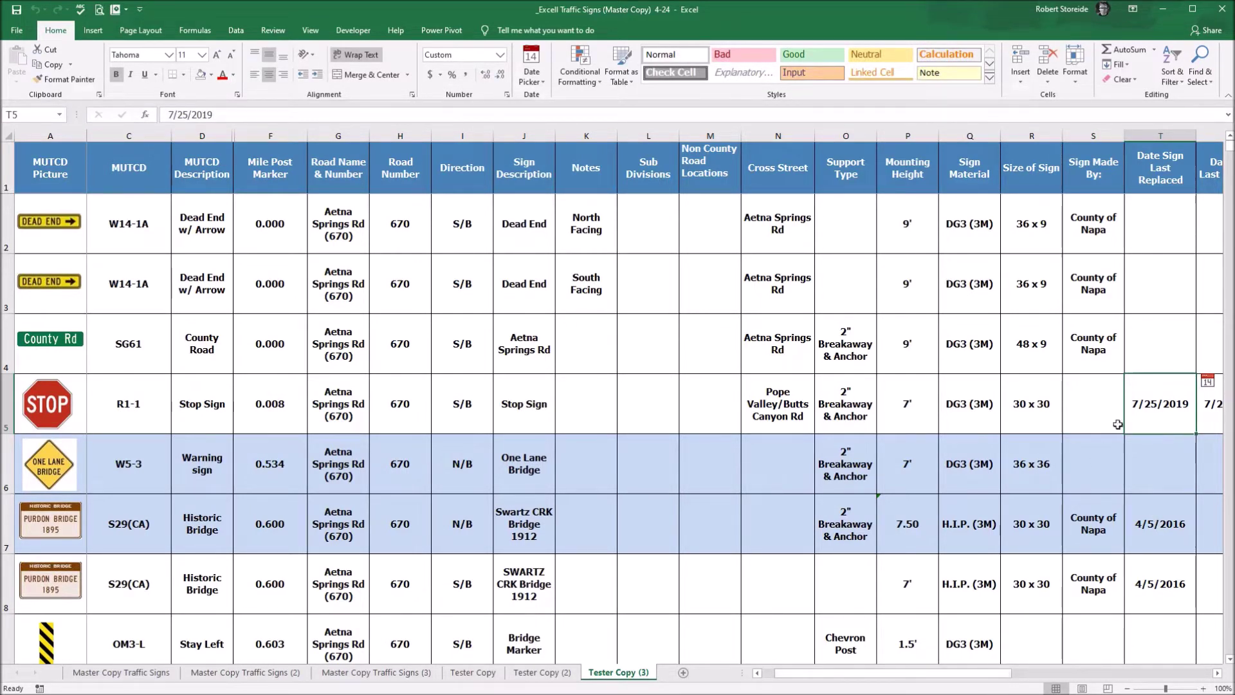
Look over the inventory columns from Loc ID through Sign Condition Rating Values
drag(987, 673, 1076, 680)
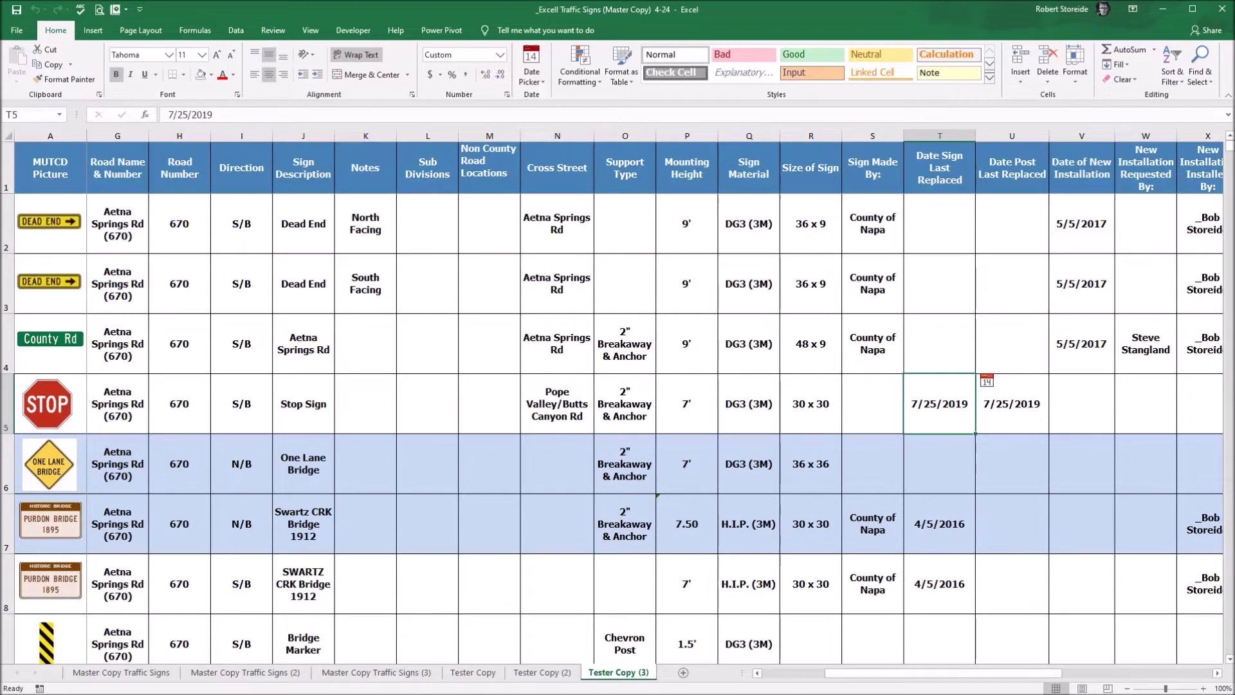
drag(1029, 673, 1194, 676)
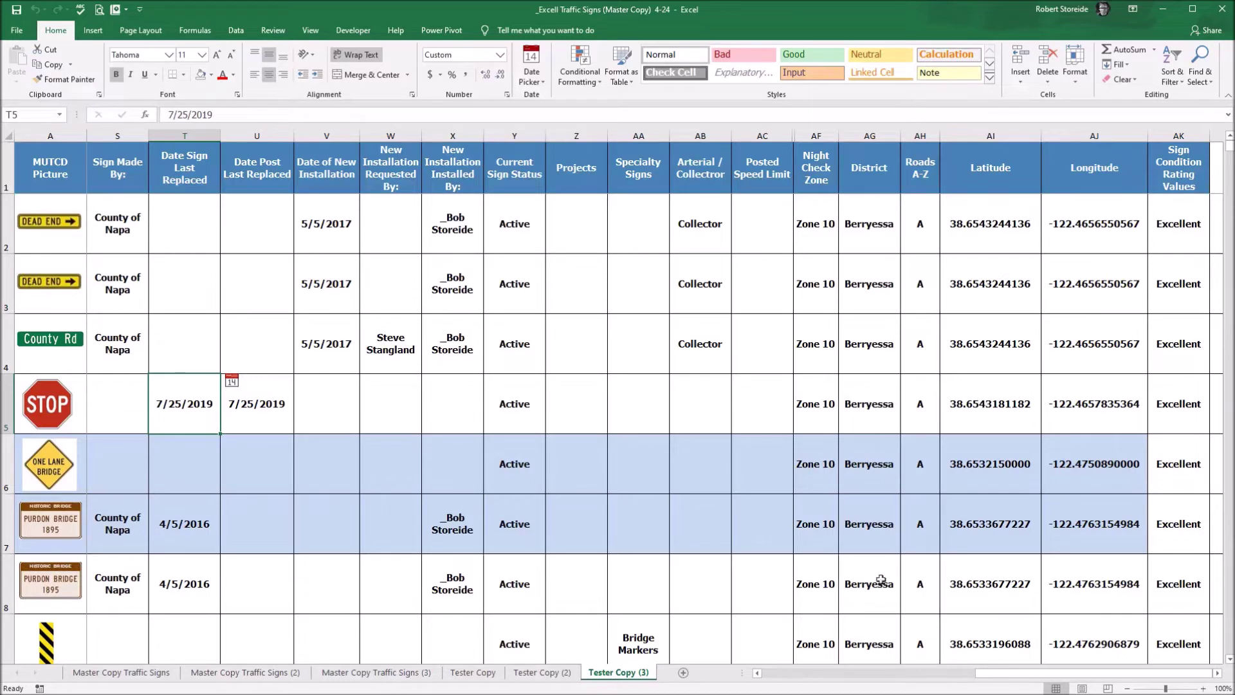
drag(1018, 683, 750, 692)
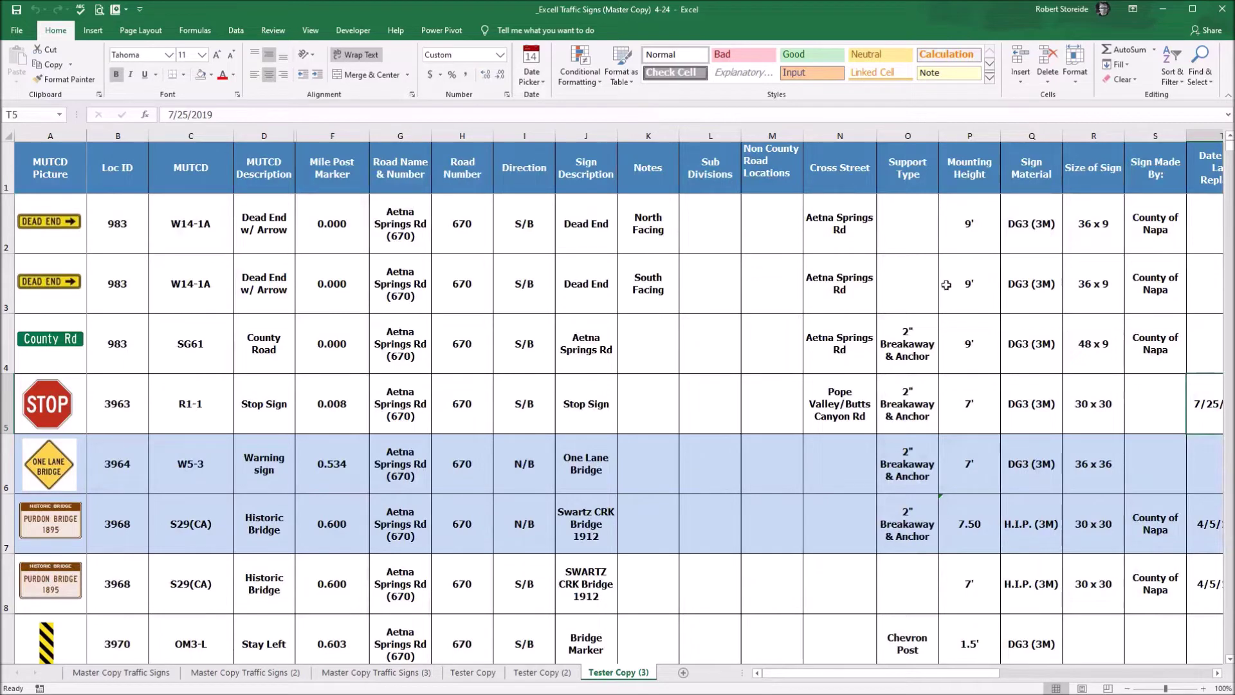
drag(939, 672, 997, 682)
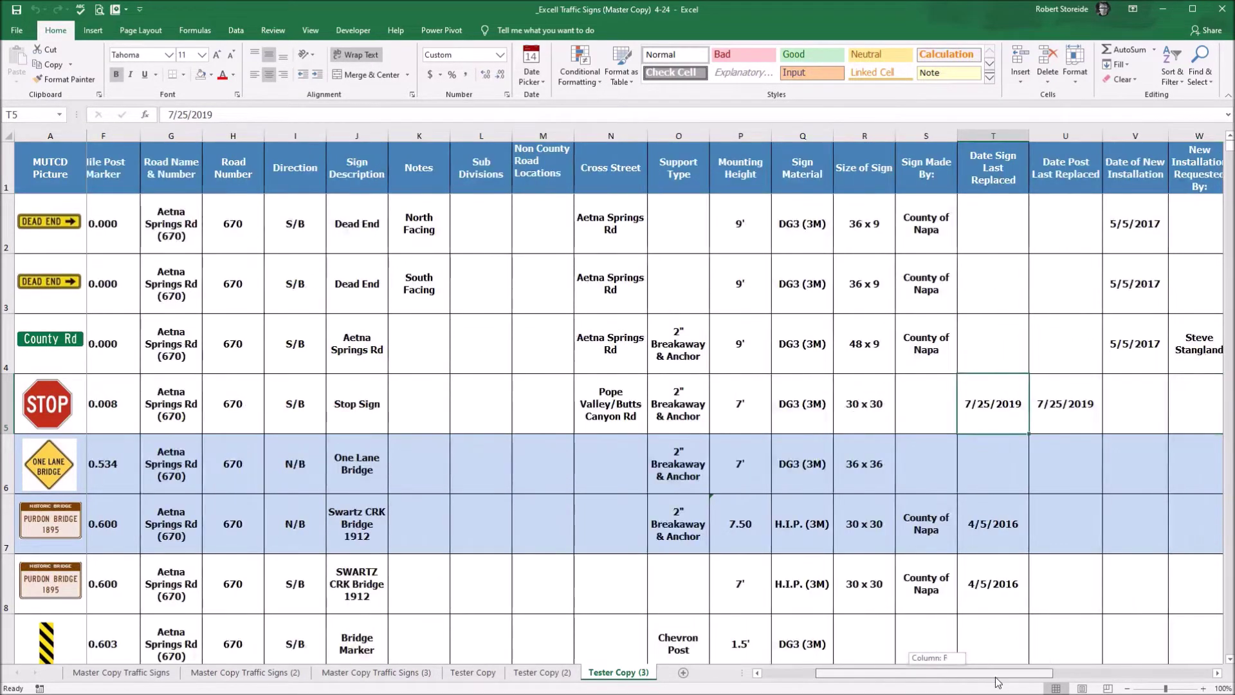
scroll(952, 419, right, 2)
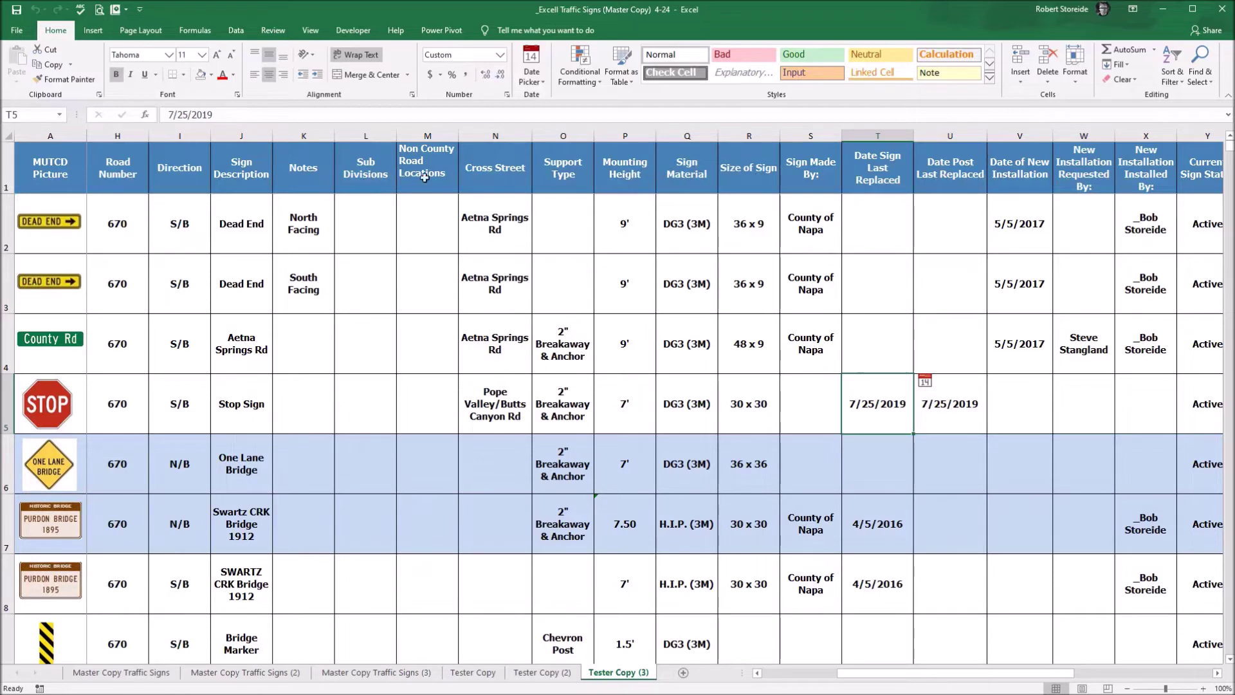
drag(873, 679, 1060, 680)
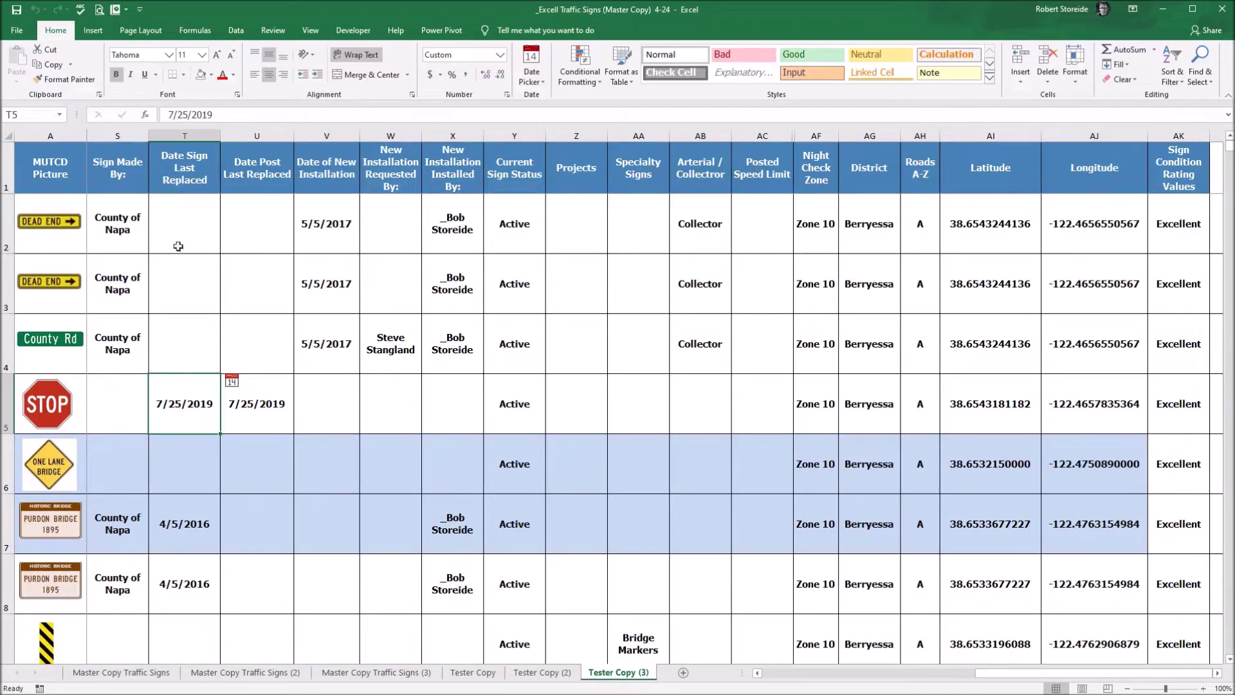
drag(1093, 672, 790, 687)
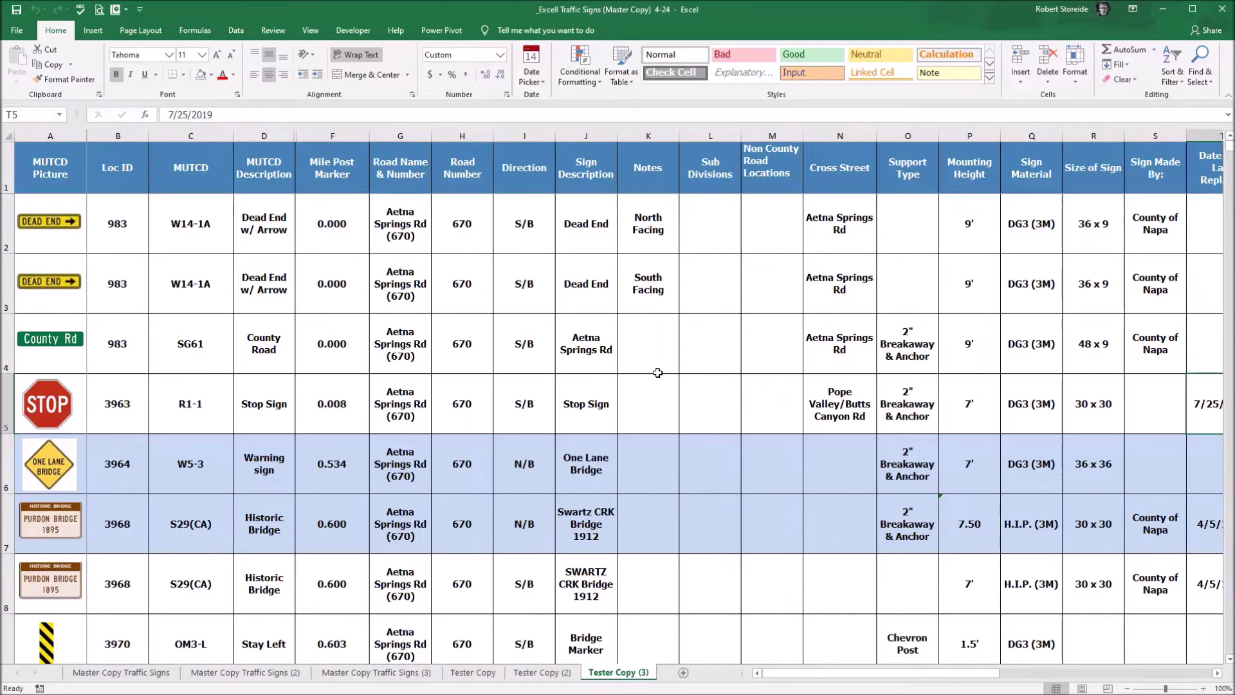
Search the Loc ID column for 1675 and select its first matching cell
click(117, 137)
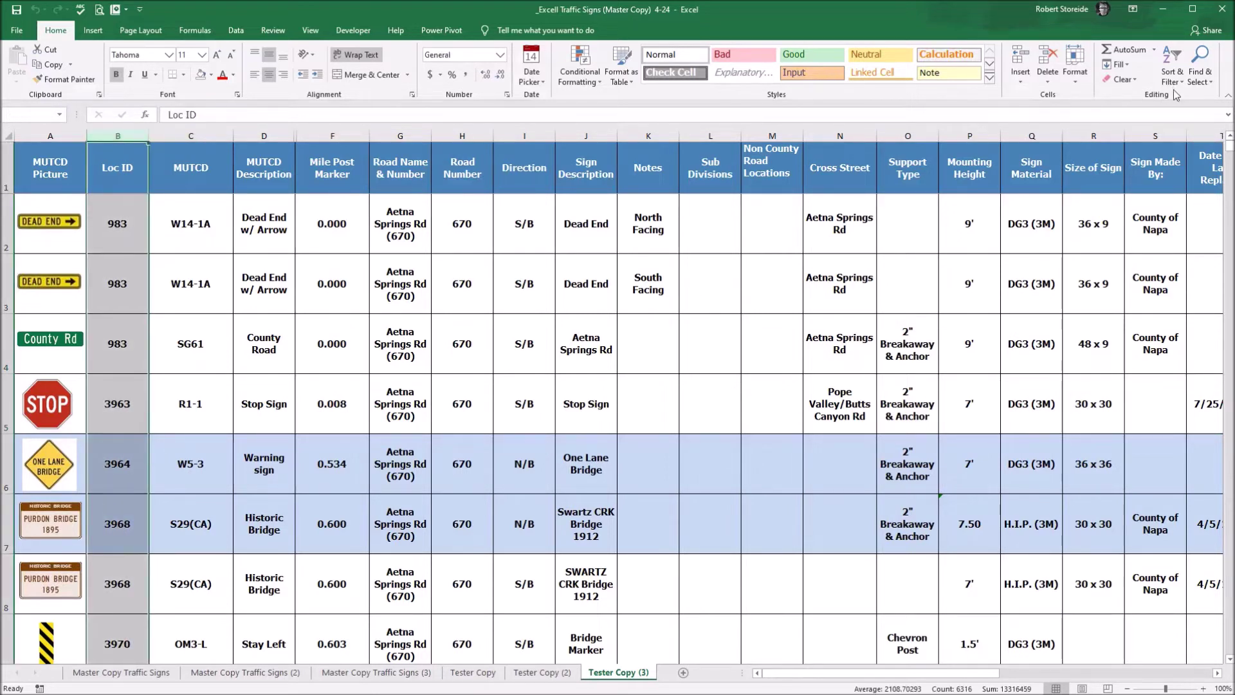
key(ctrl+f)
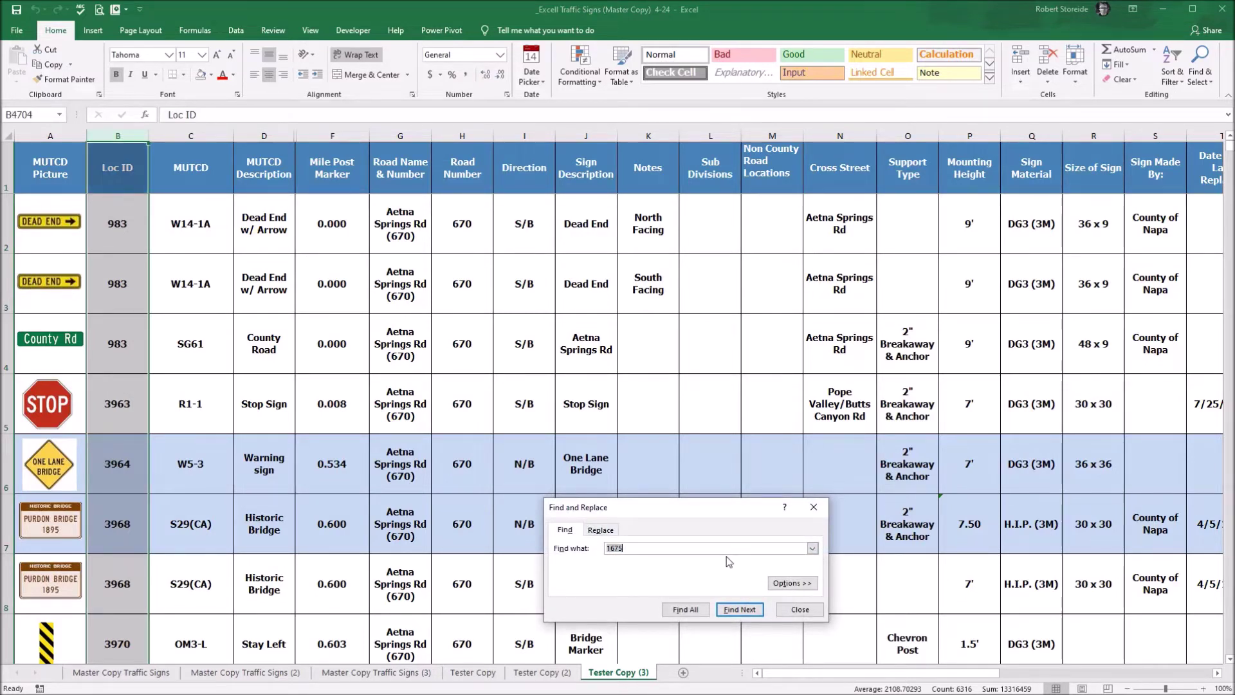
key(Return)
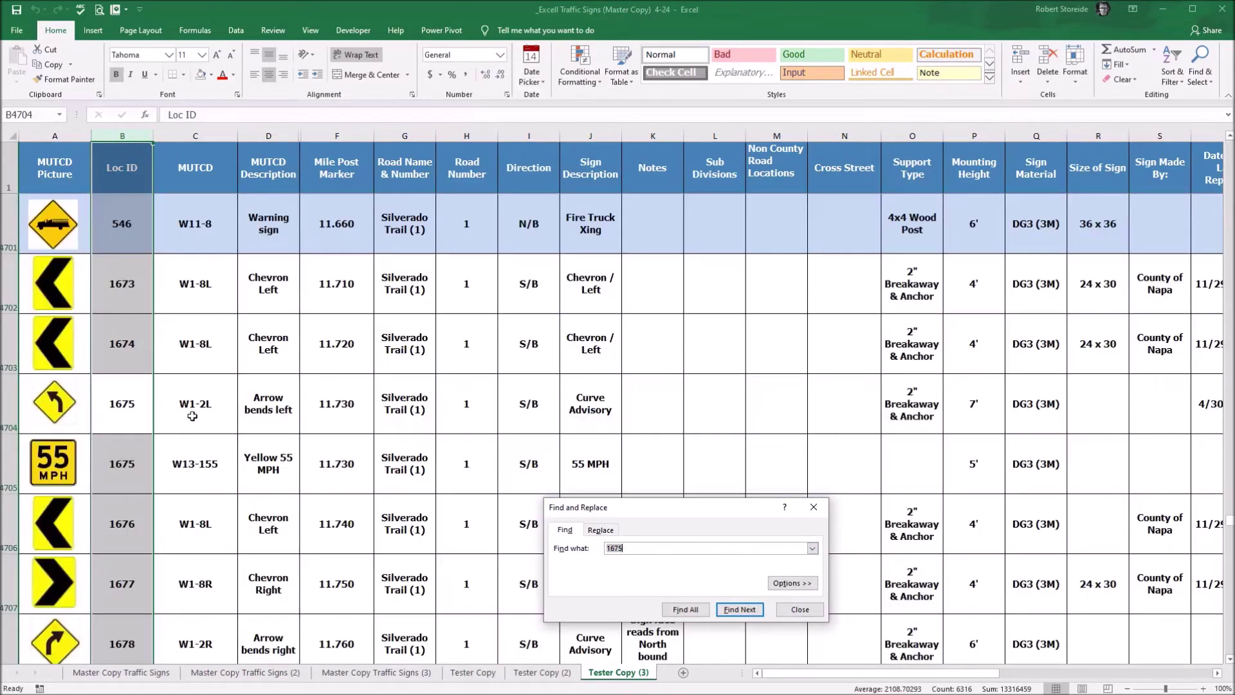
click(811, 508)
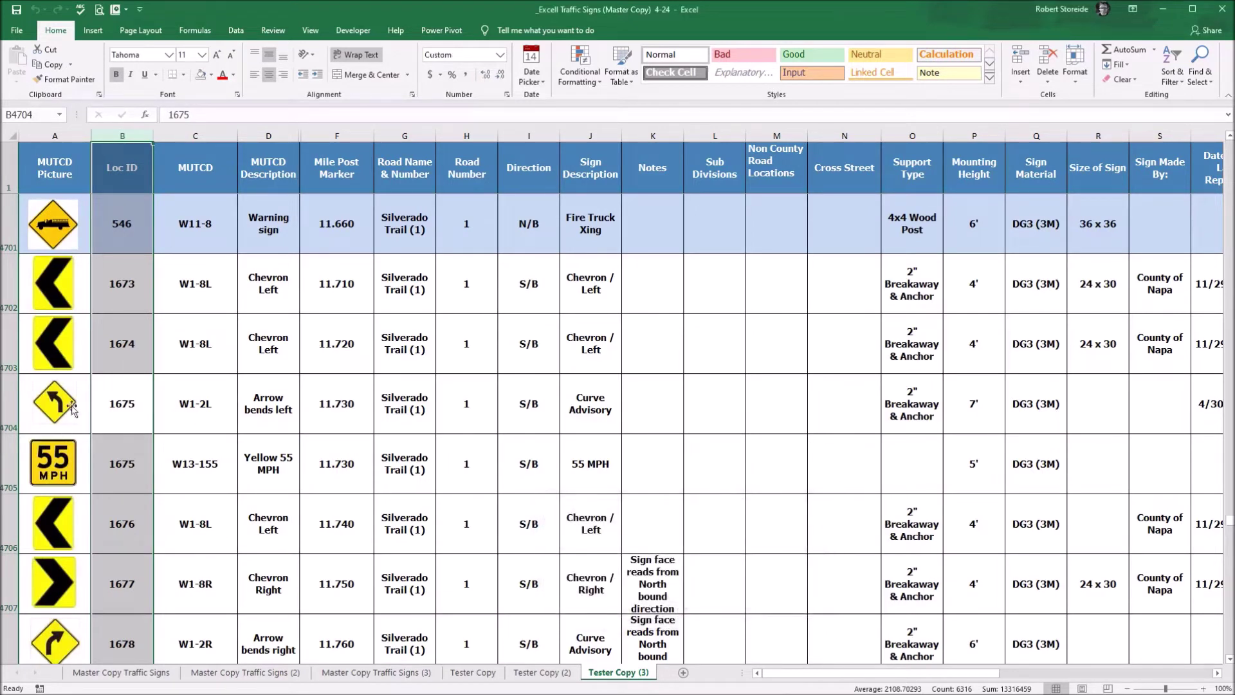
click(128, 404)
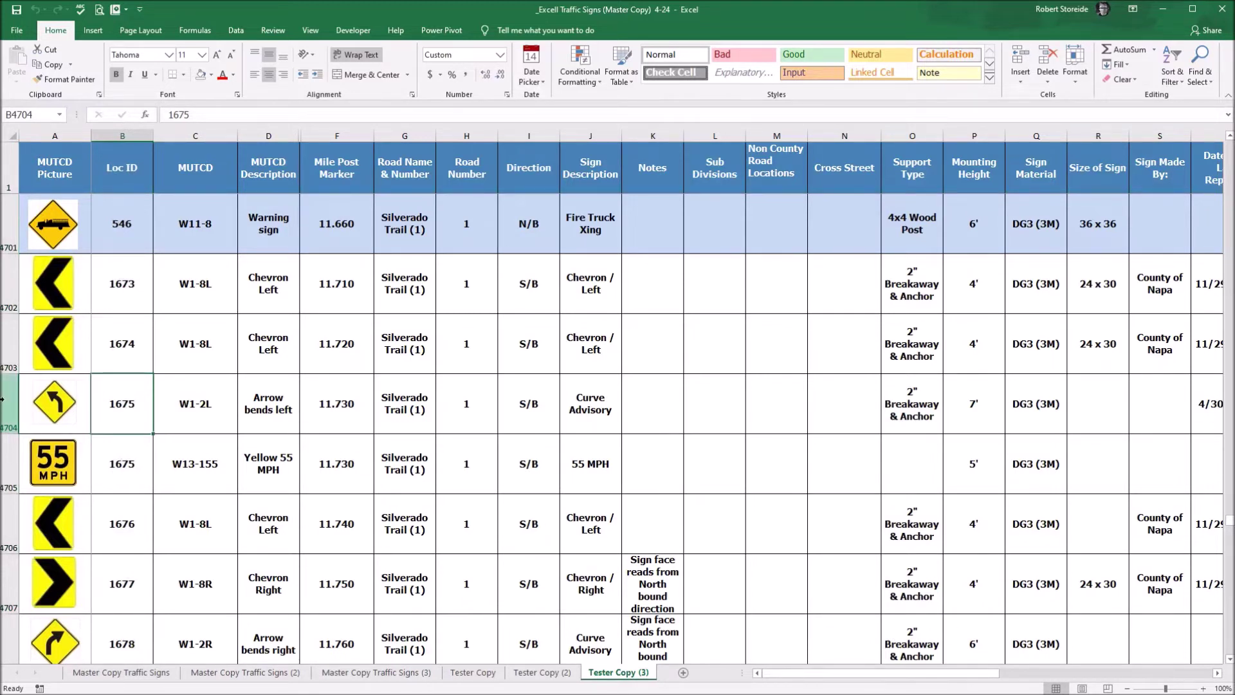
Fill the whole W1-2L curve sign row 4704 with light orange
click(5, 400)
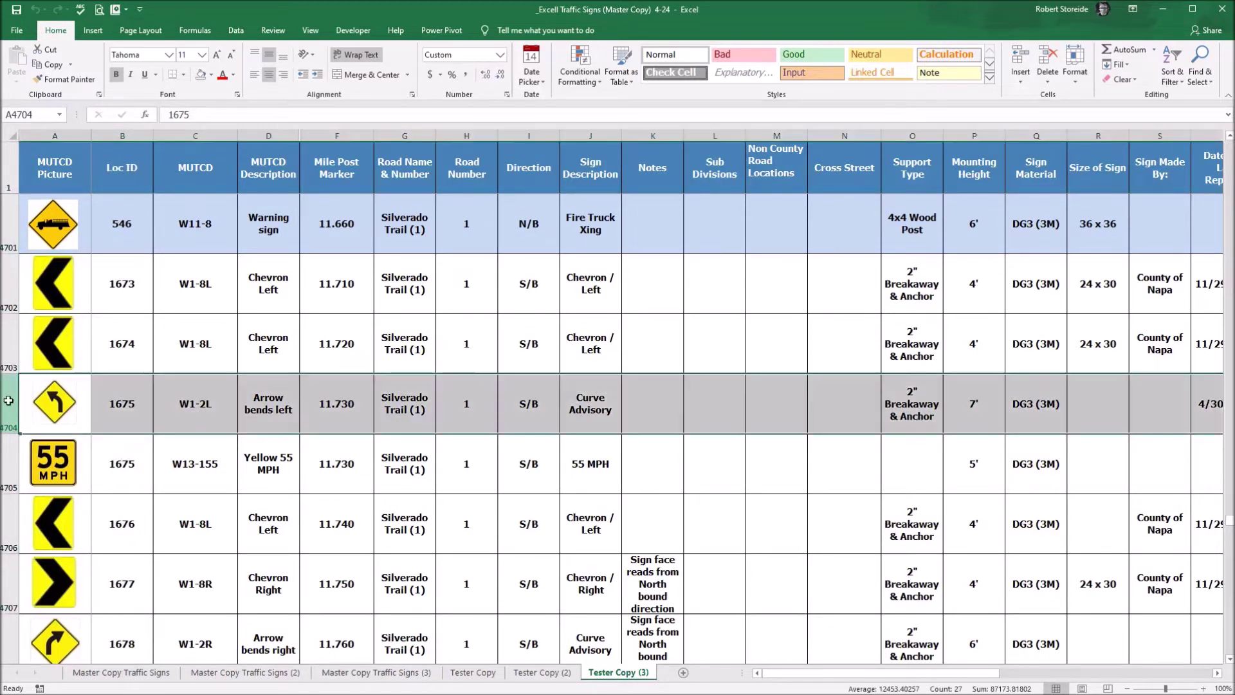
click(211, 78)
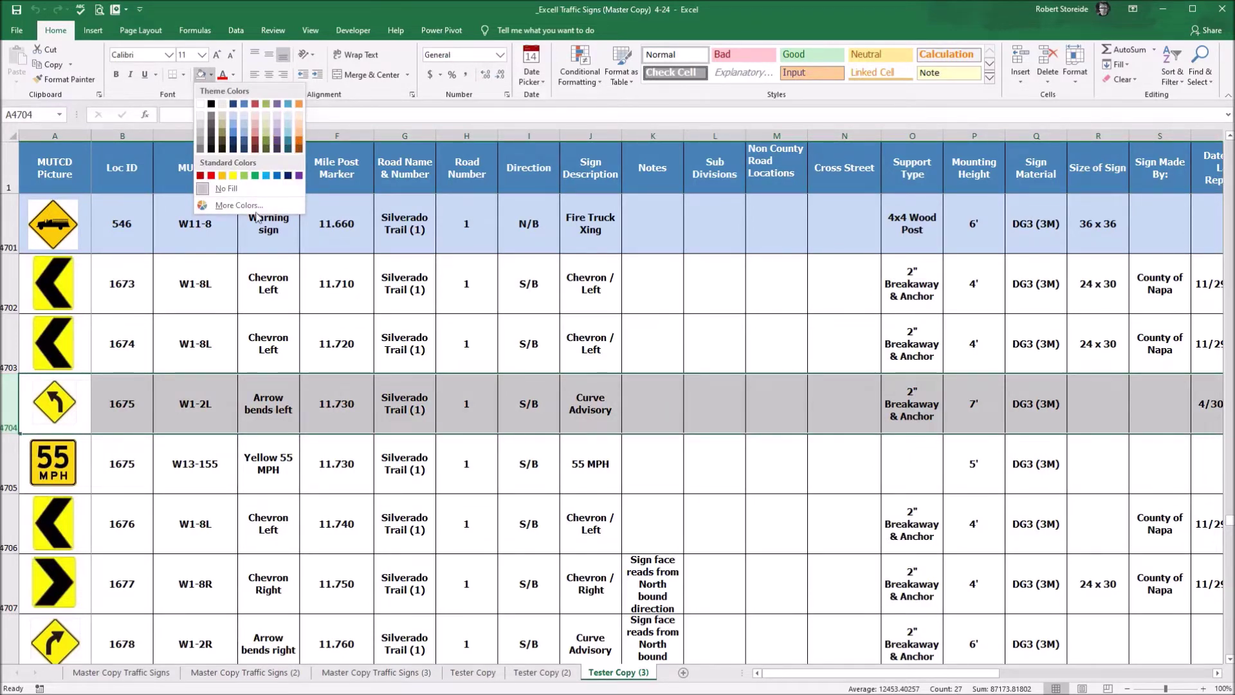
click(301, 138)
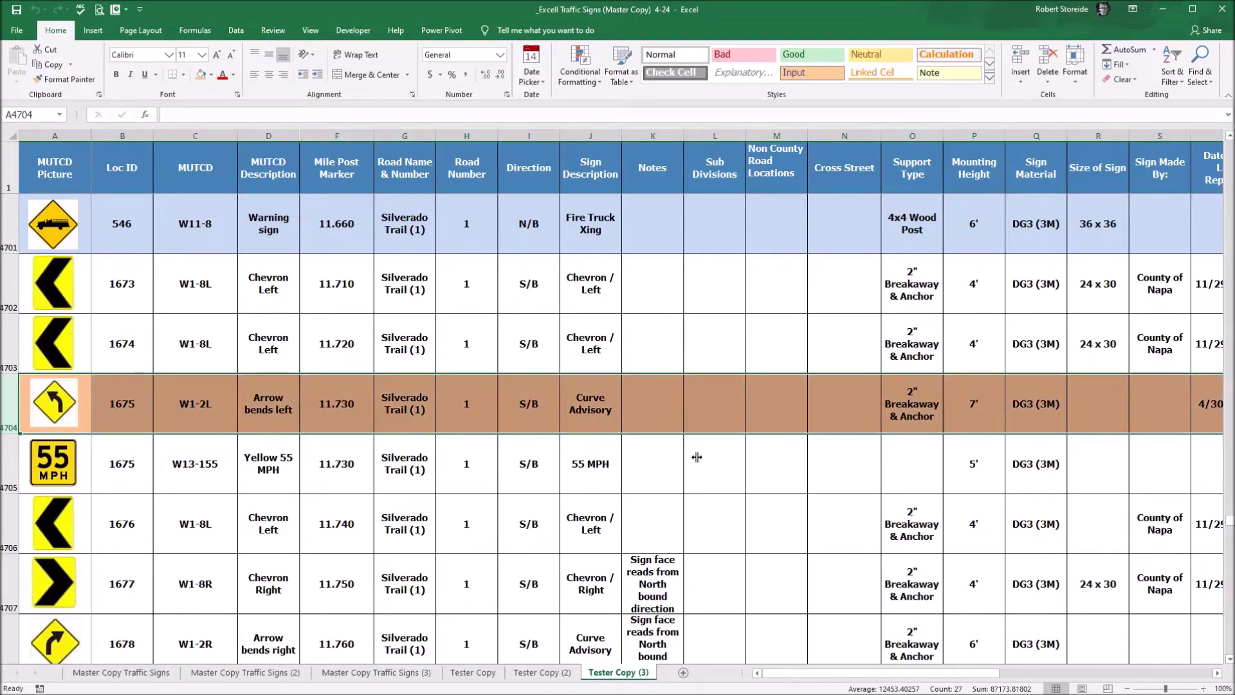
click(704, 461)
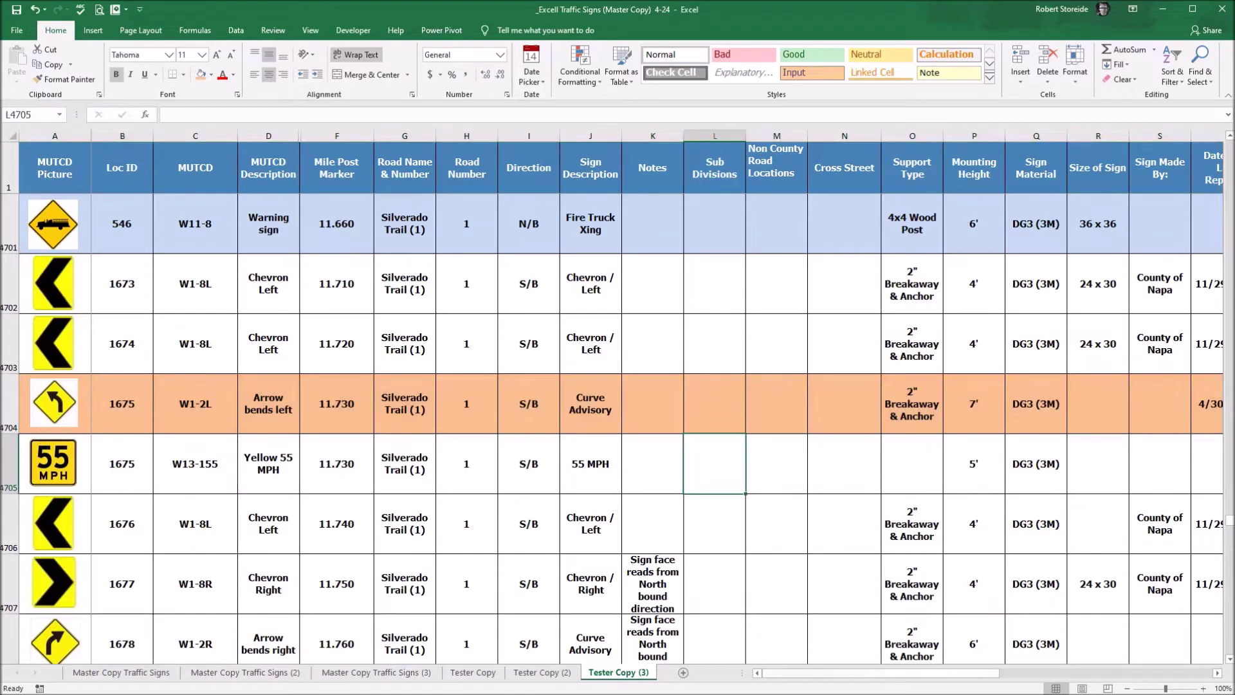
Check the highlighted row 4704 across to its Longitude field and remove its fill colour
drag(891, 679, 1007, 684)
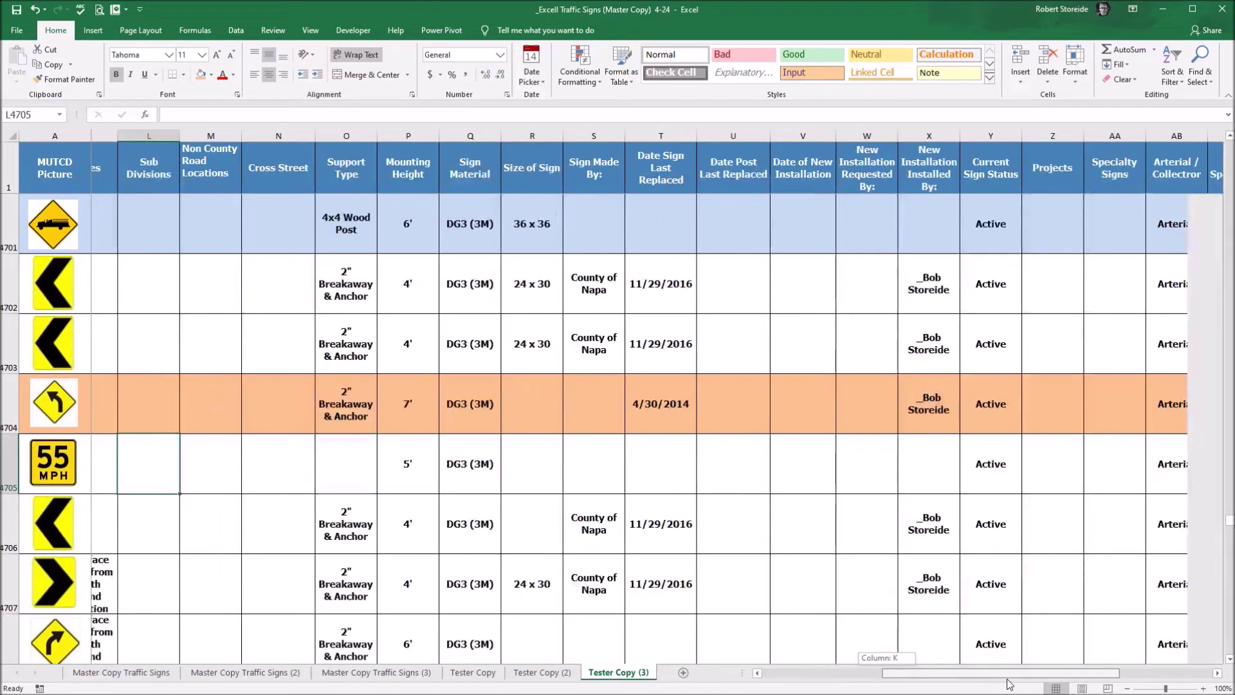
drag(1008, 684, 1014, 684)
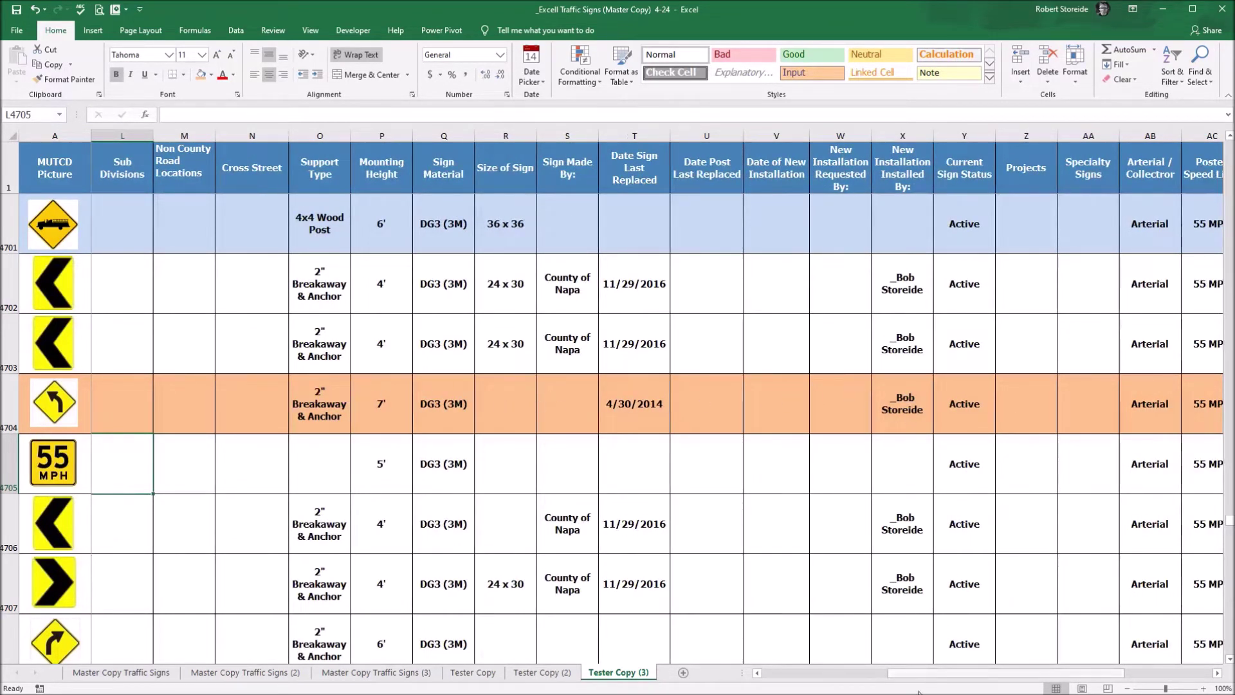
drag(920, 672, 1023, 679)
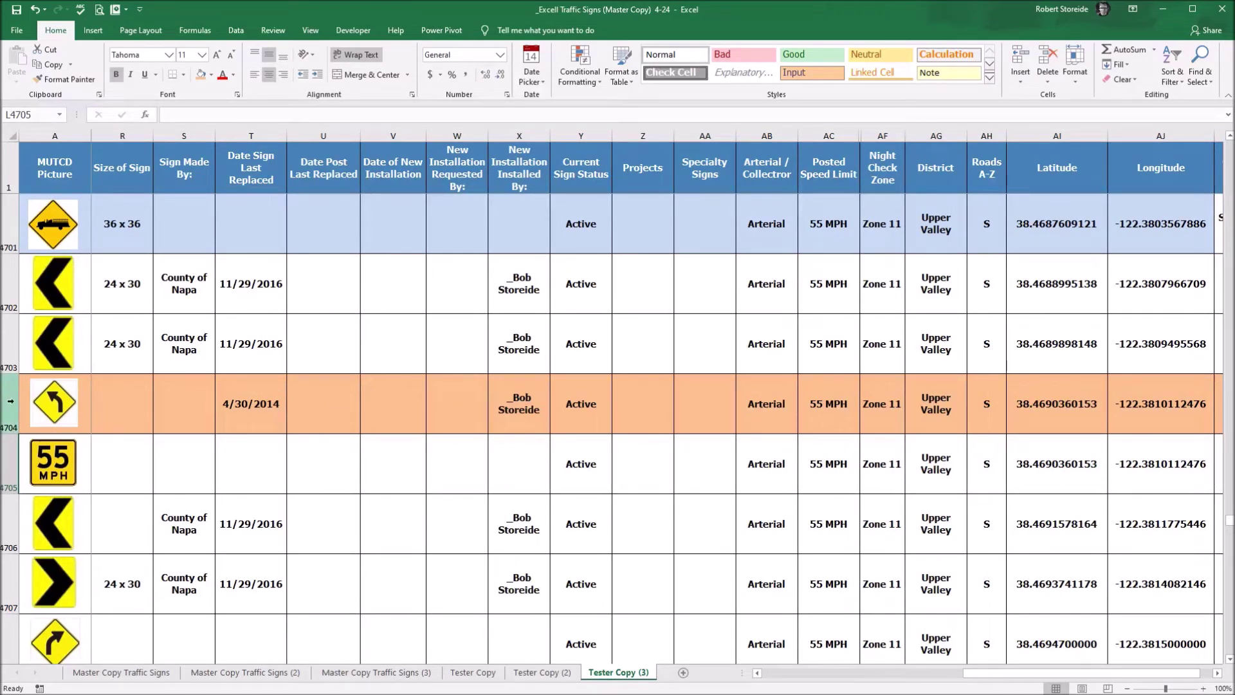
click(210, 75)
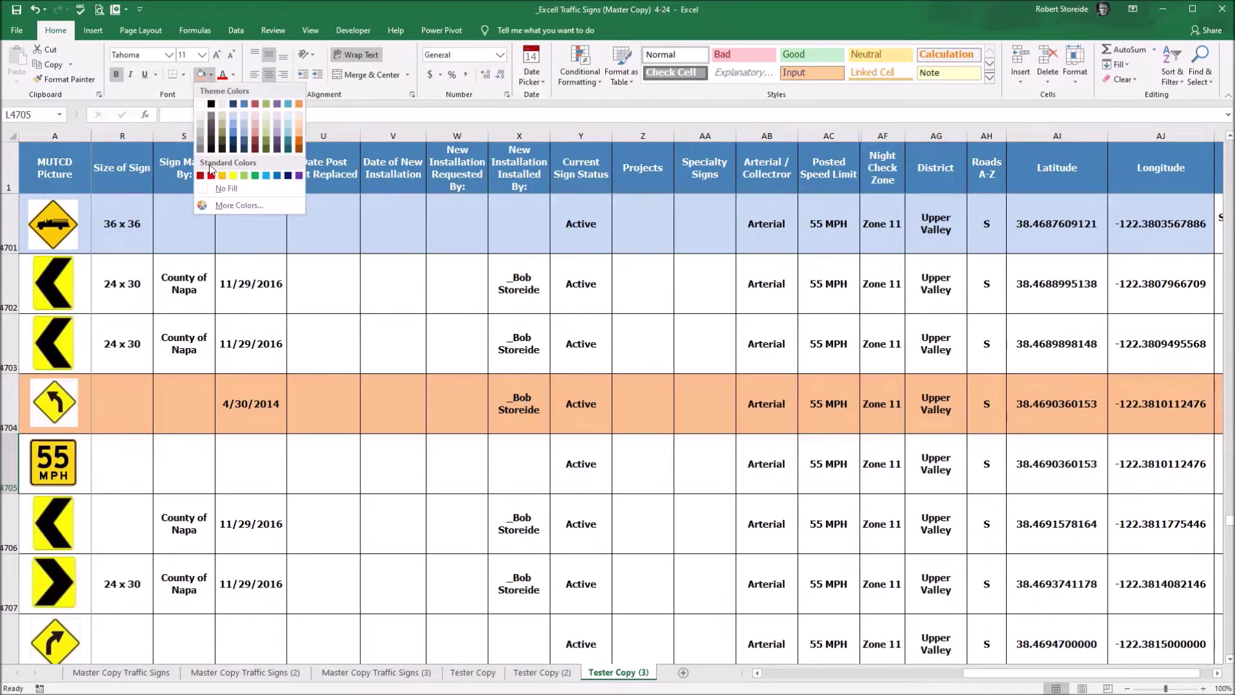
click(204, 189)
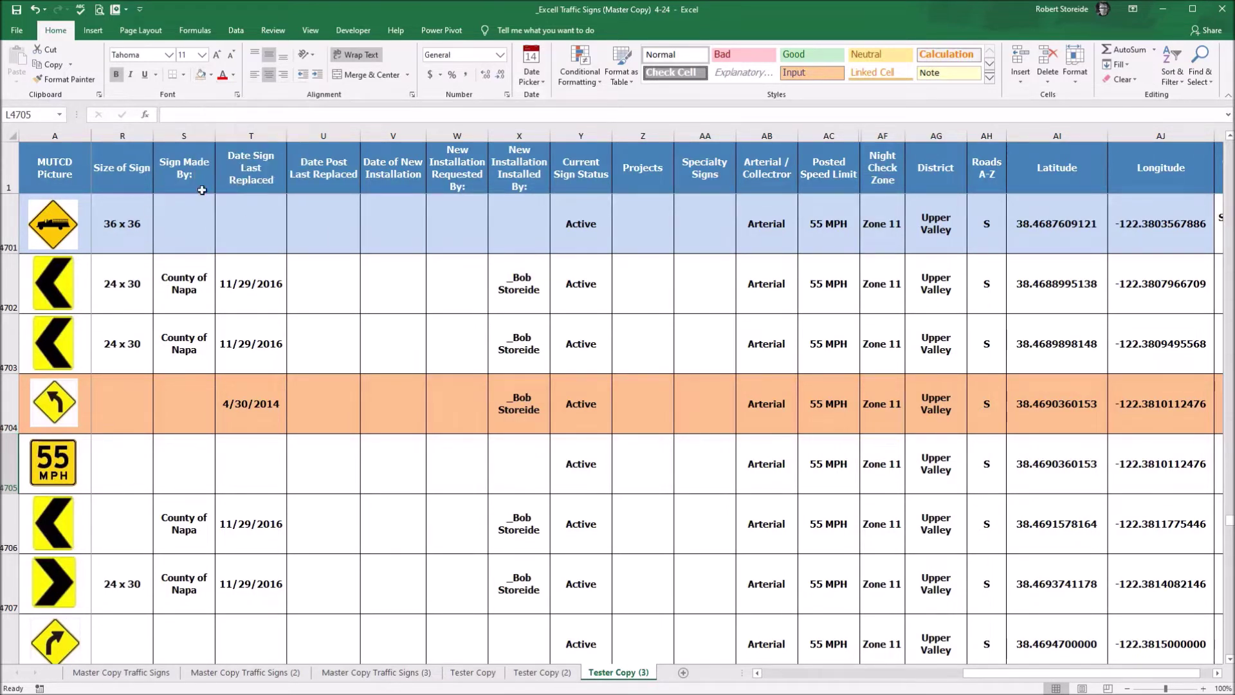
click(405, 355)
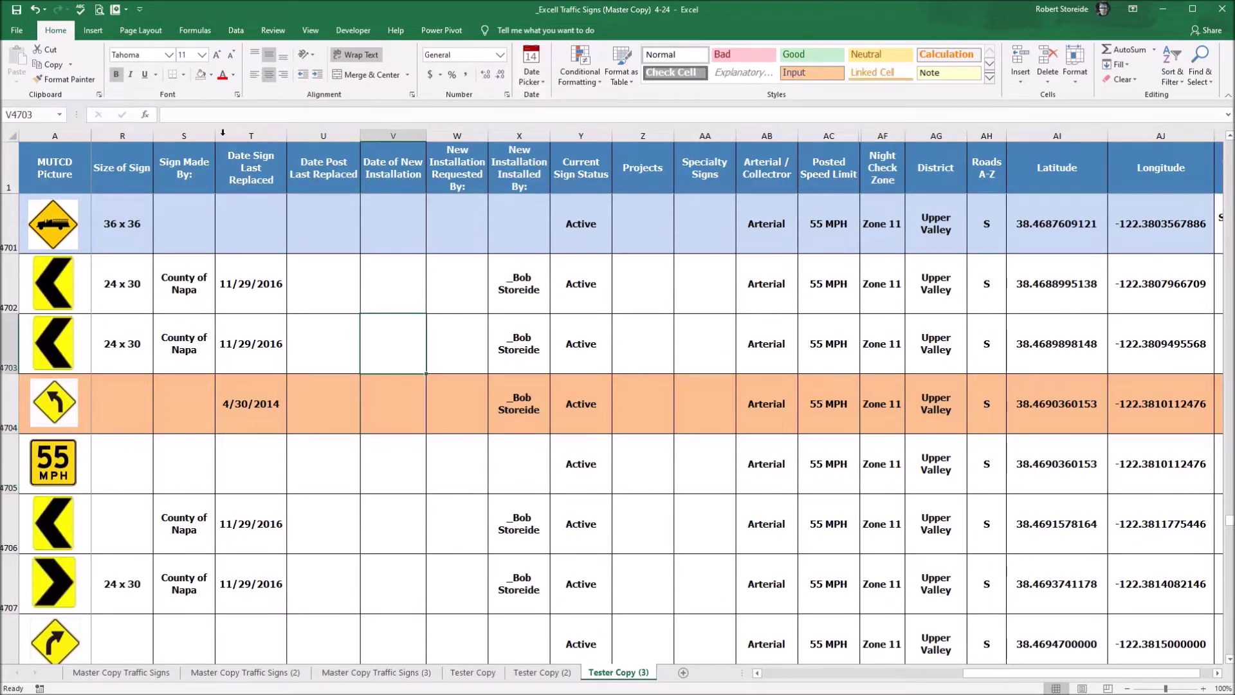
click(9, 404)
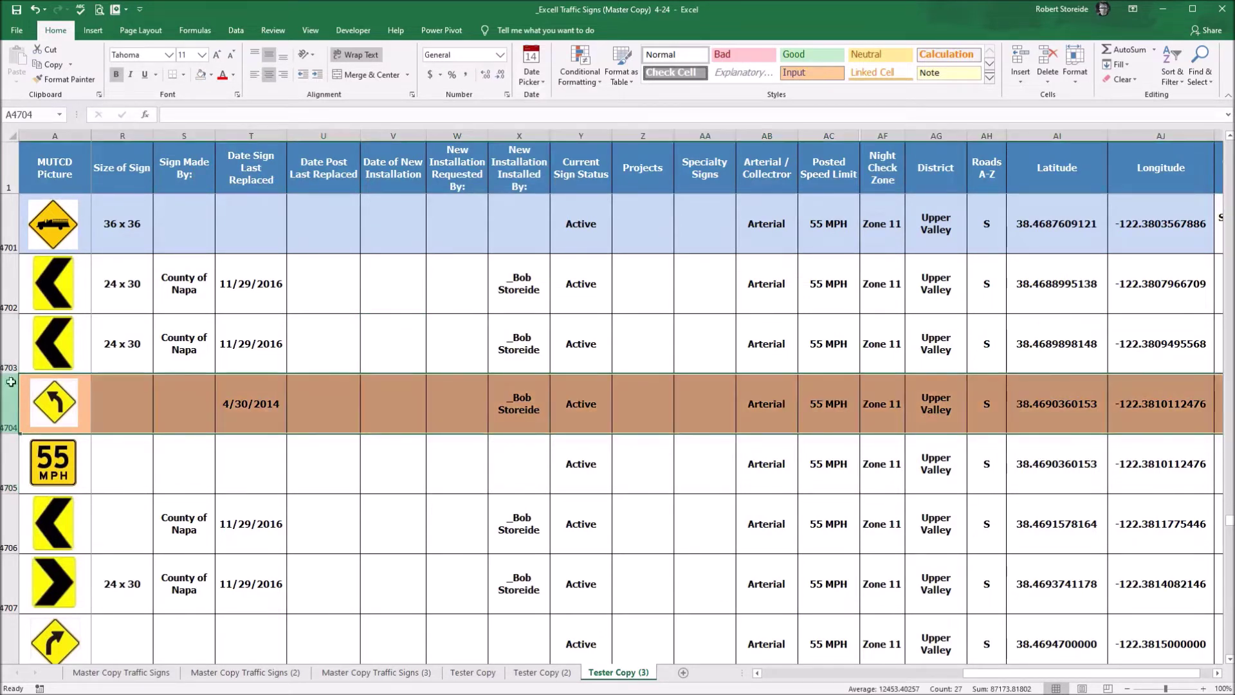
click(211, 75)
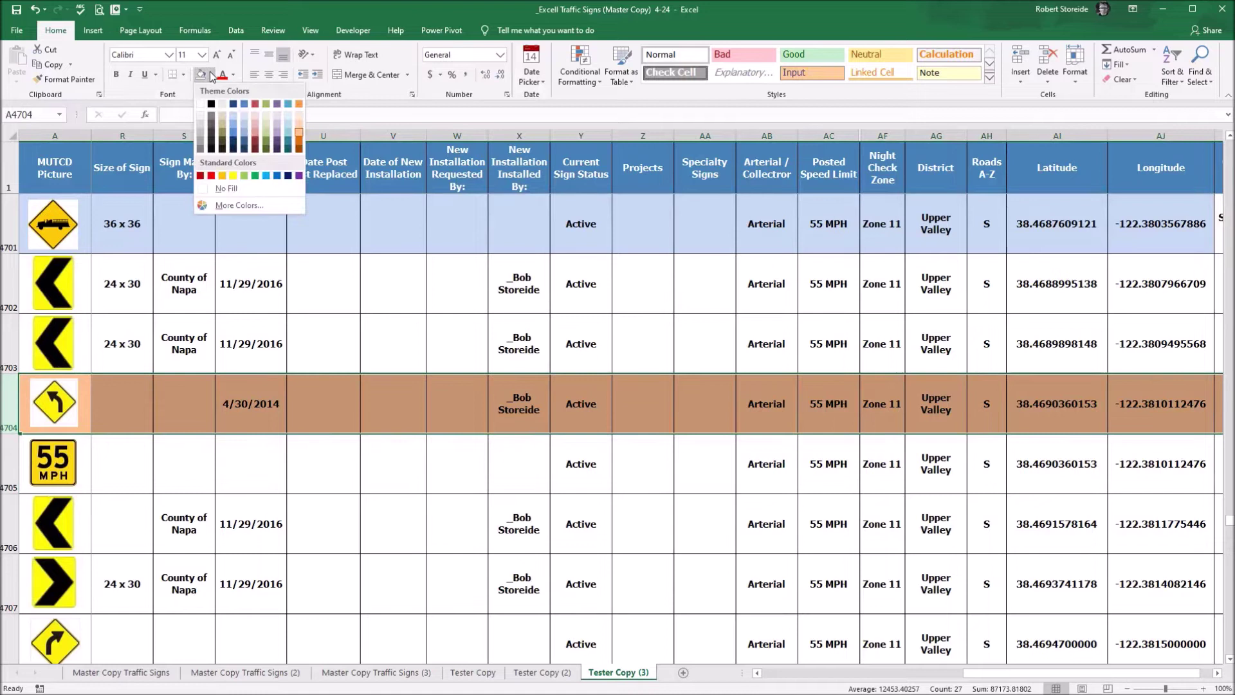
click(202, 188)
click(407, 506)
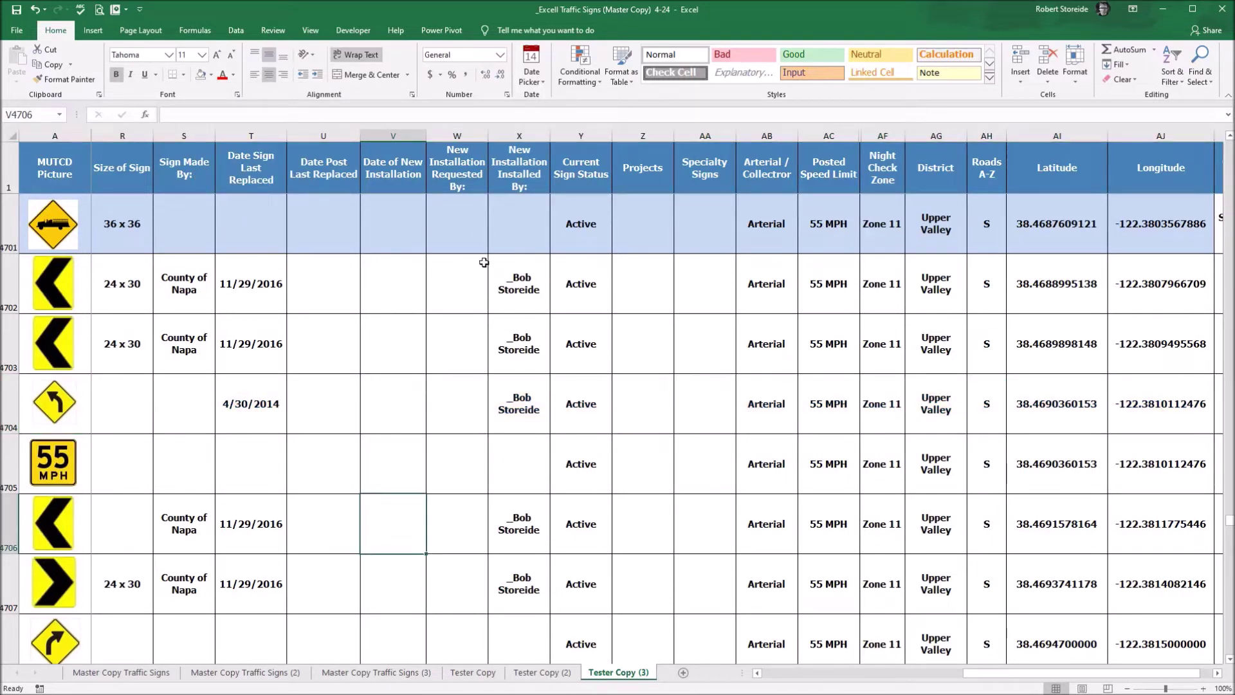
Minimize the Master Copy workbook and switch to the Last Complete Maintenance History Back Up 4-19-2020 workbook
drag(1073, 675, 915, 679)
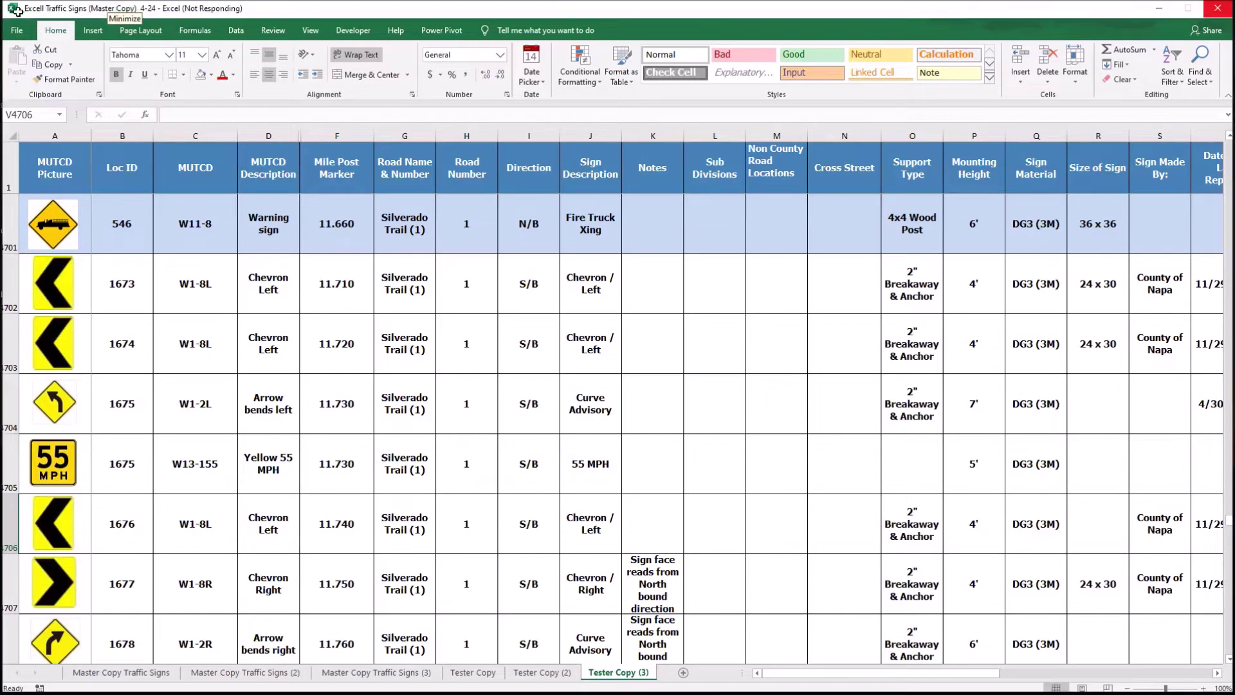
click(1162, 10)
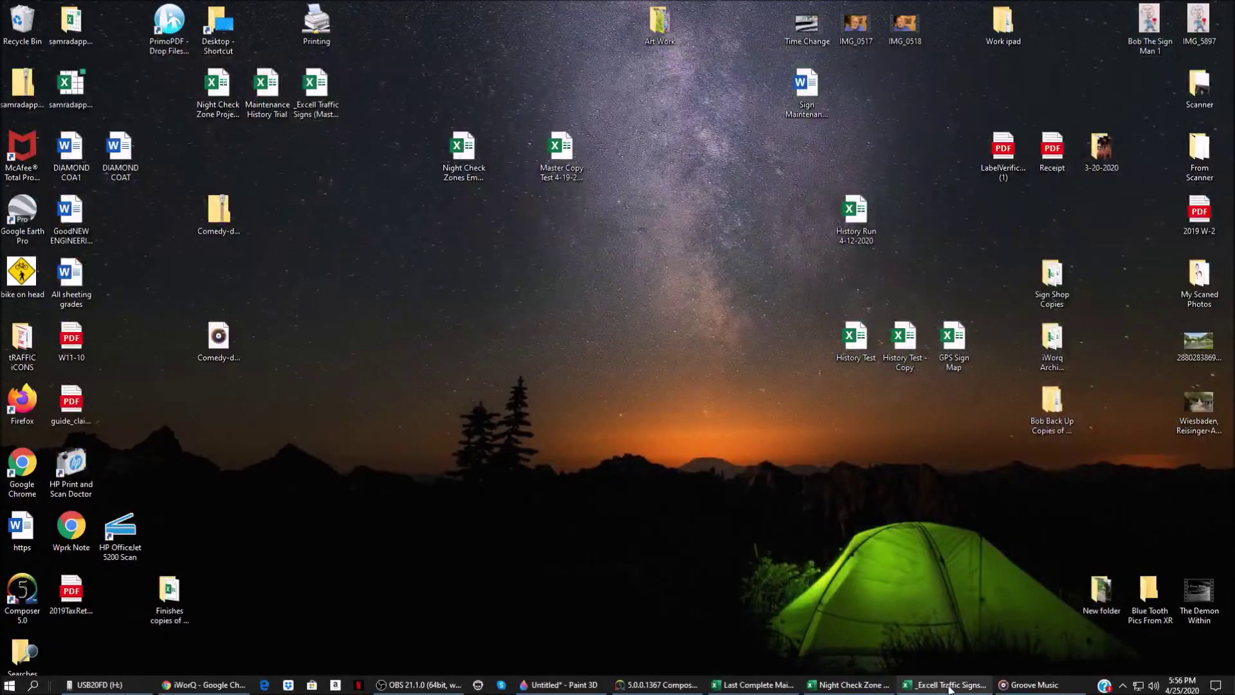
click(741, 687)
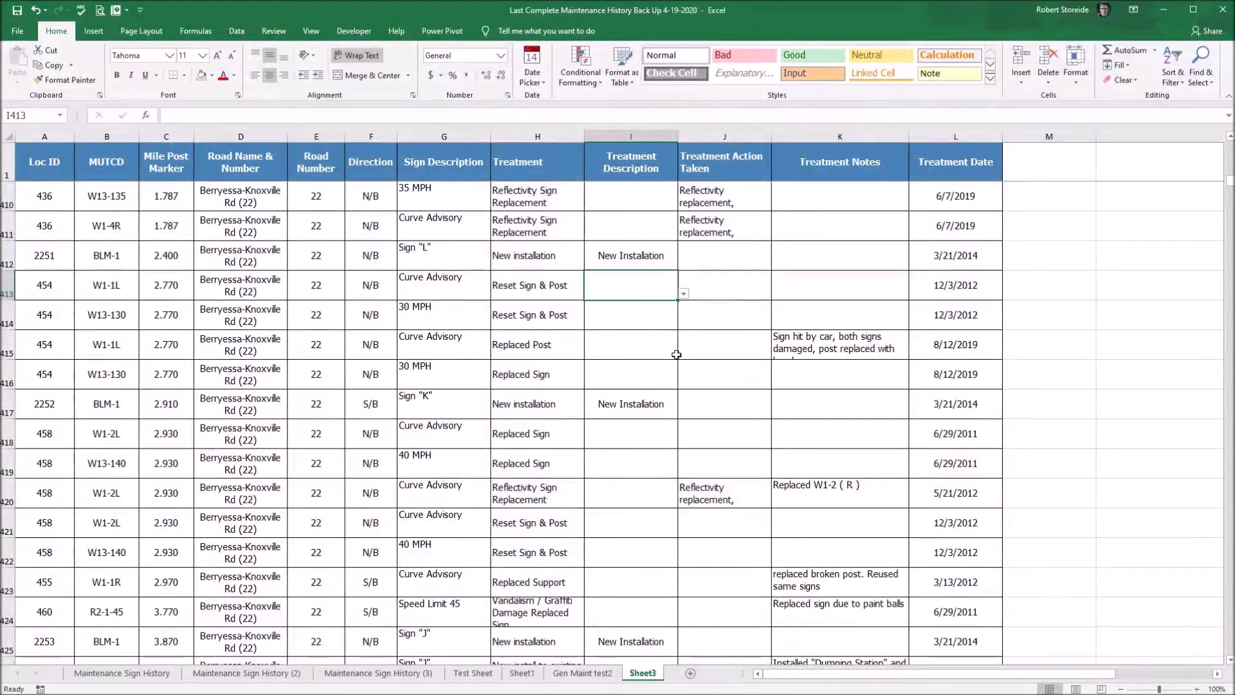
Try to turn on filtering in Sheet3 with the empty cell N415 selected
click(1144, 344)
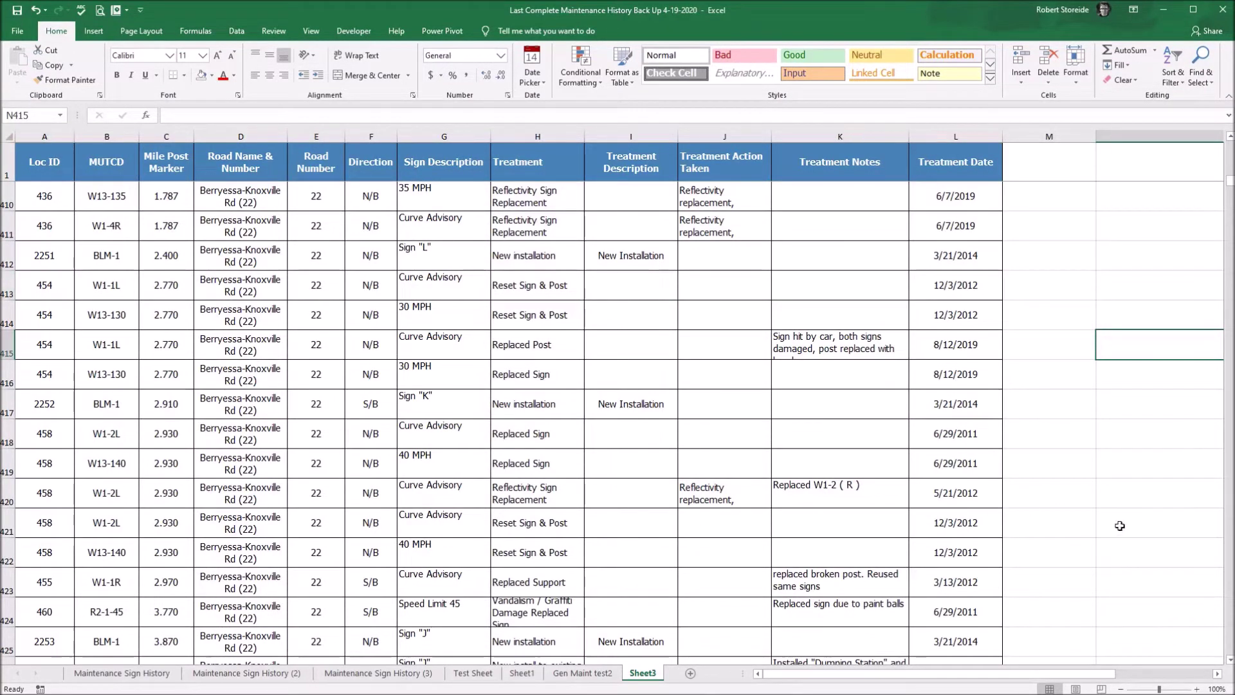
drag(1228, 182, 1228, 139)
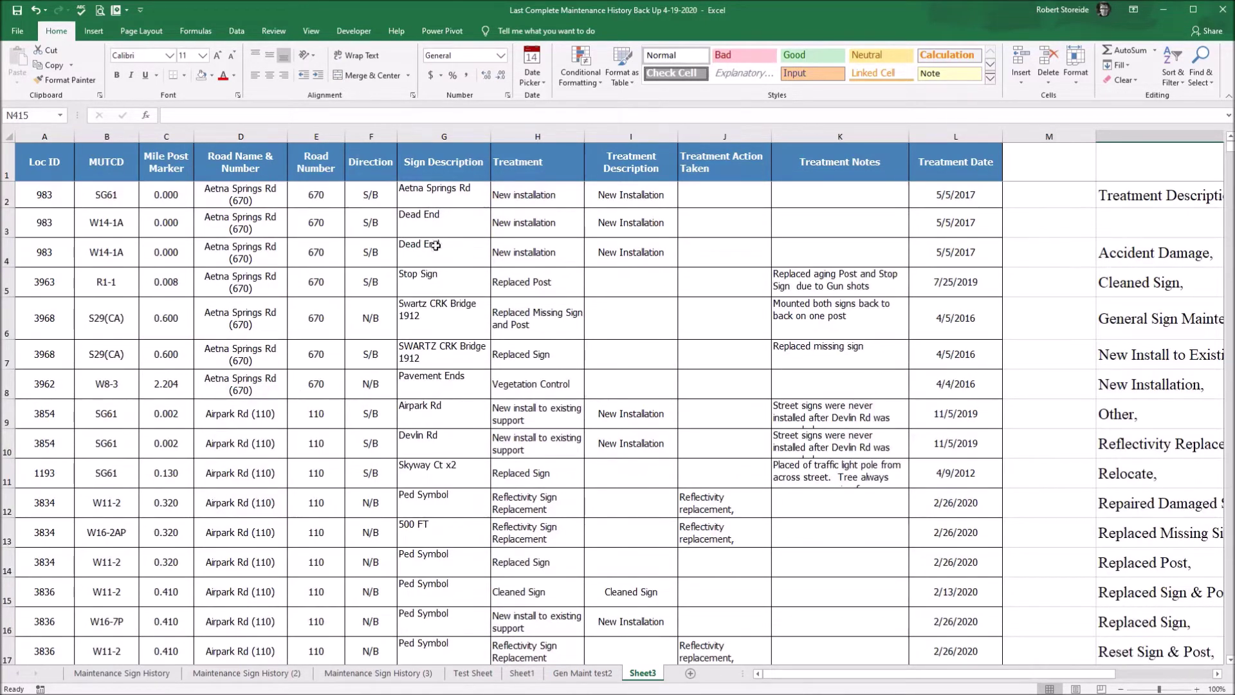
click(1182, 80)
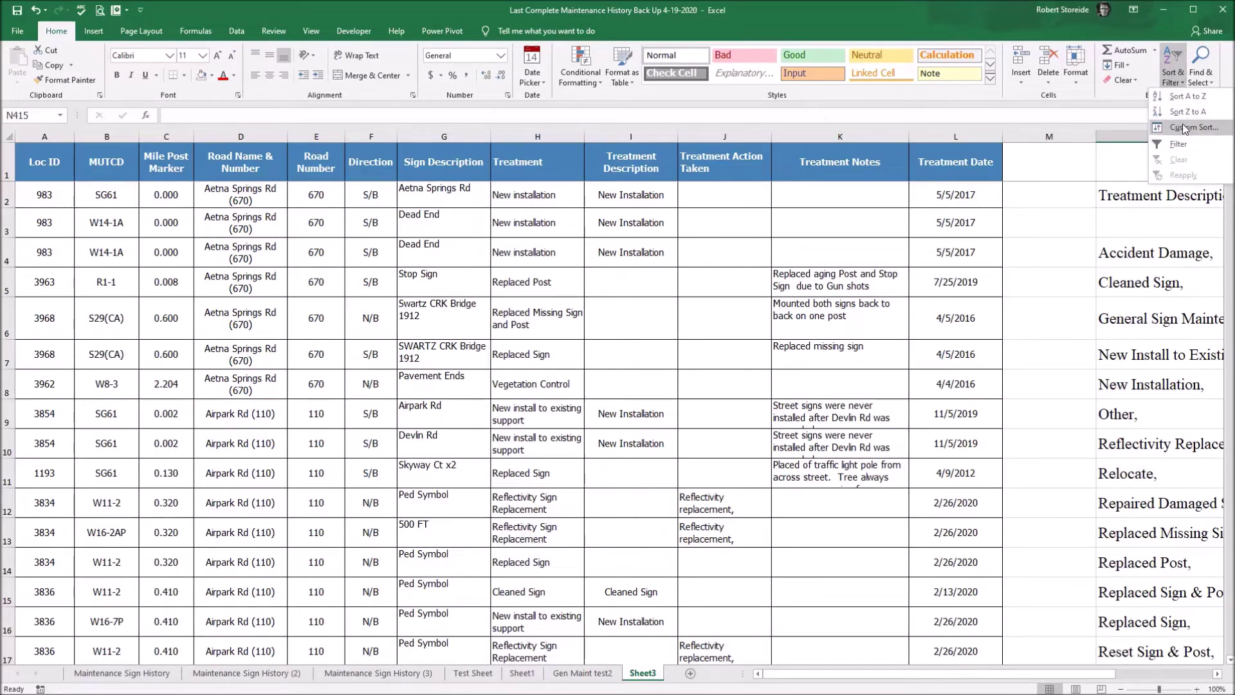
click(1188, 144)
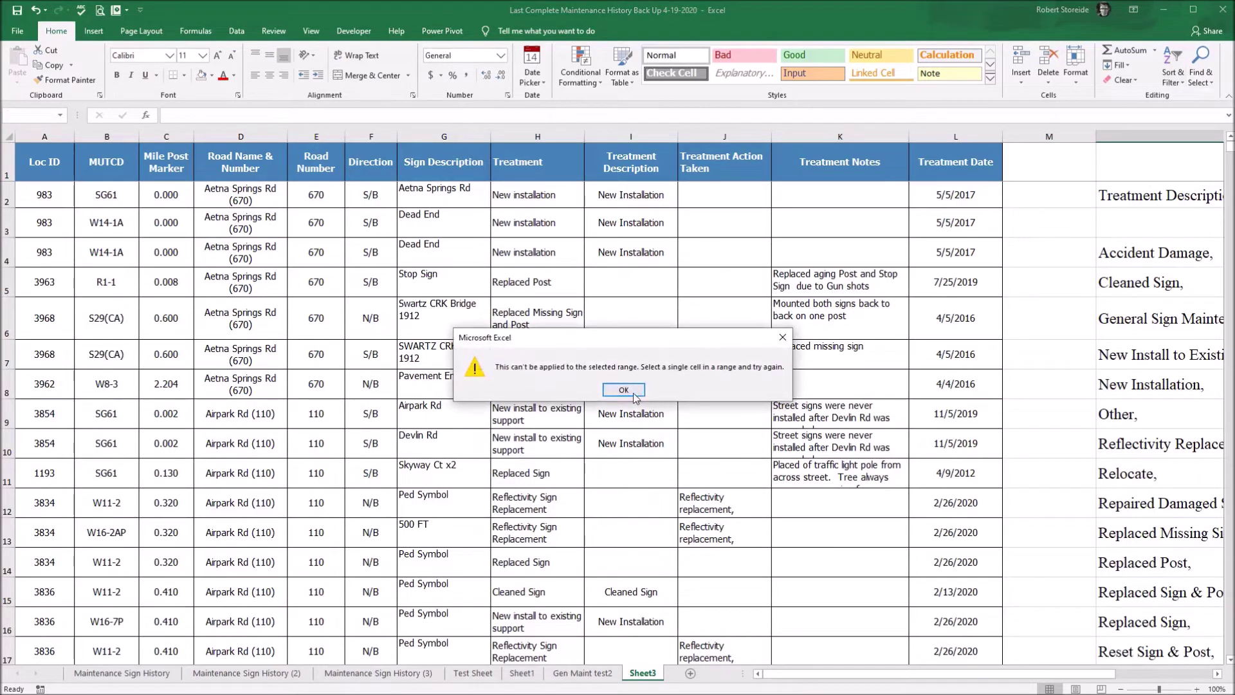
click(627, 386)
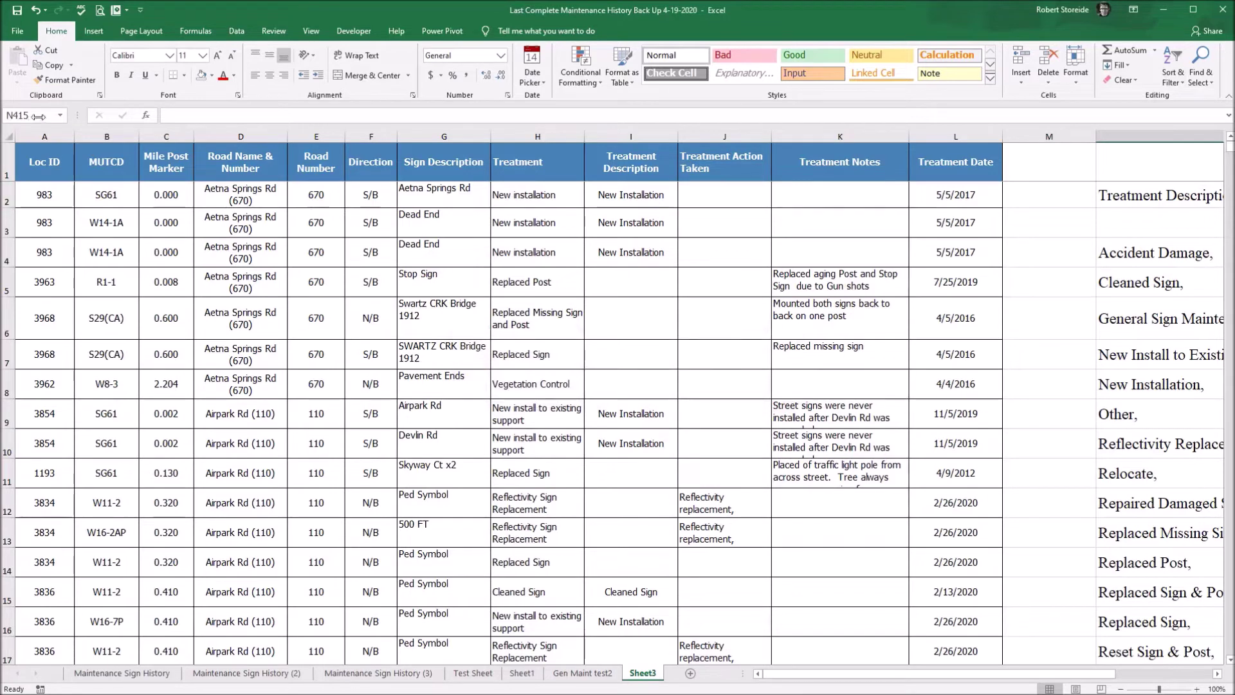
Review the custom sort levels for the Loc ID column with the selection expanded, and close them without sorting
click(44, 137)
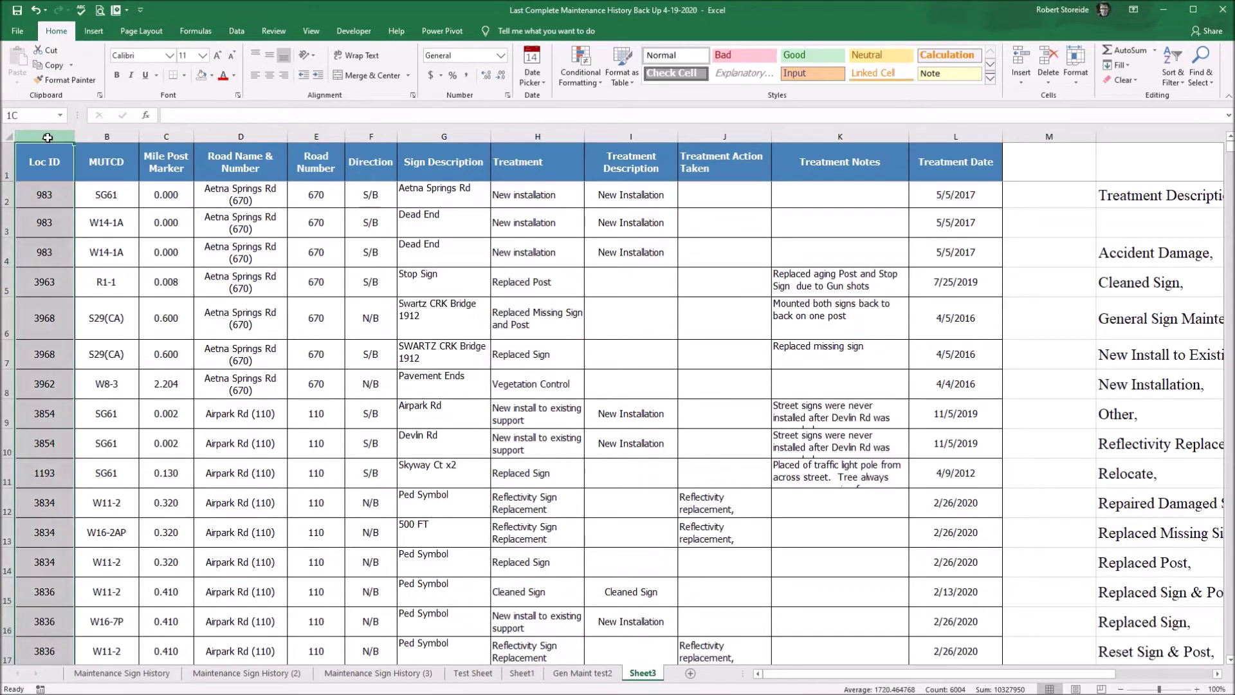
click(1175, 76)
click(1162, 128)
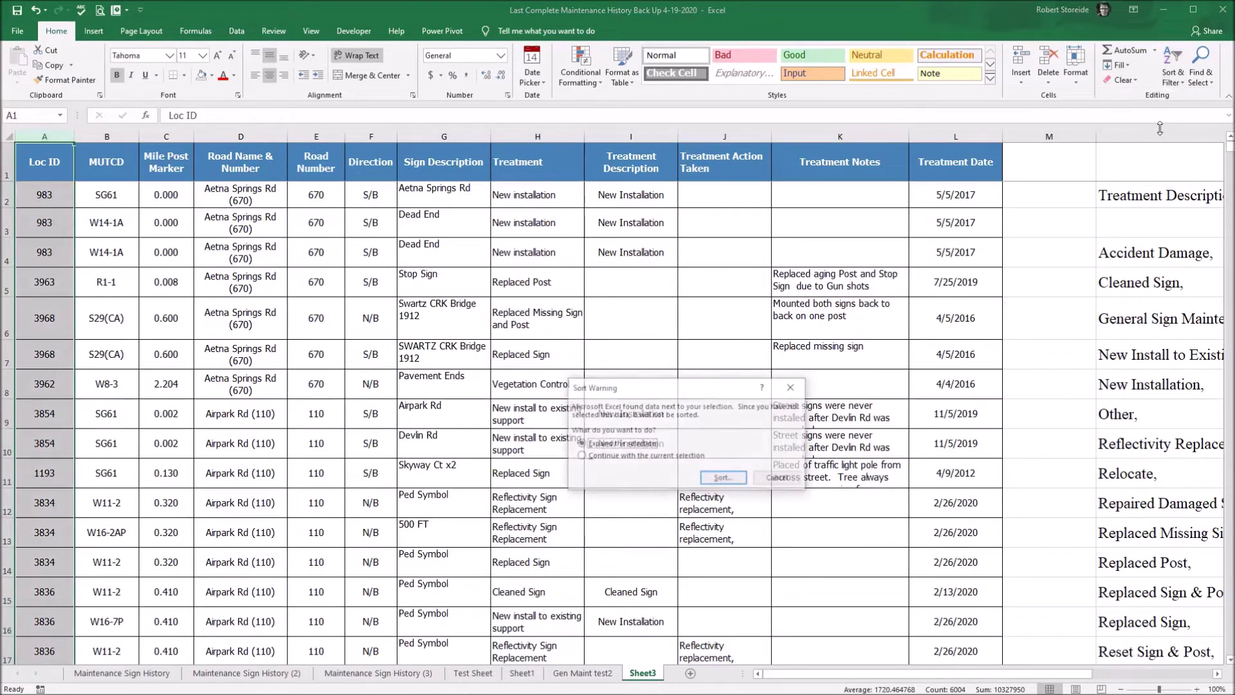
click(709, 478)
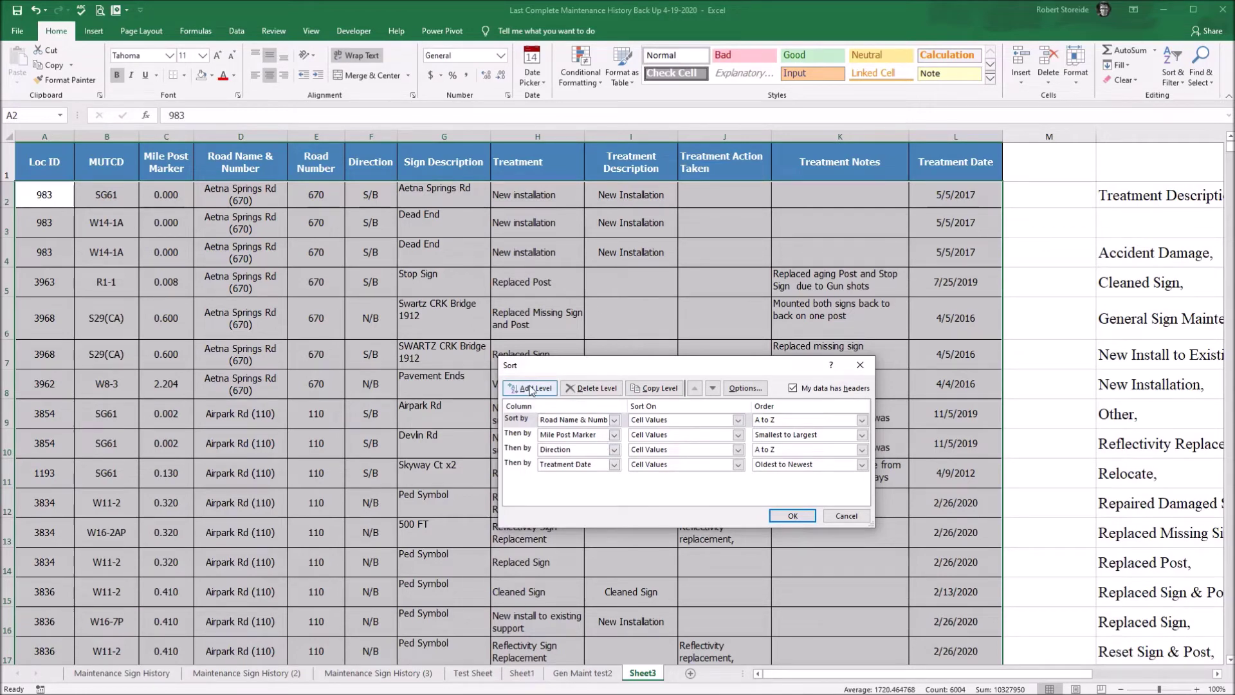
click(847, 515)
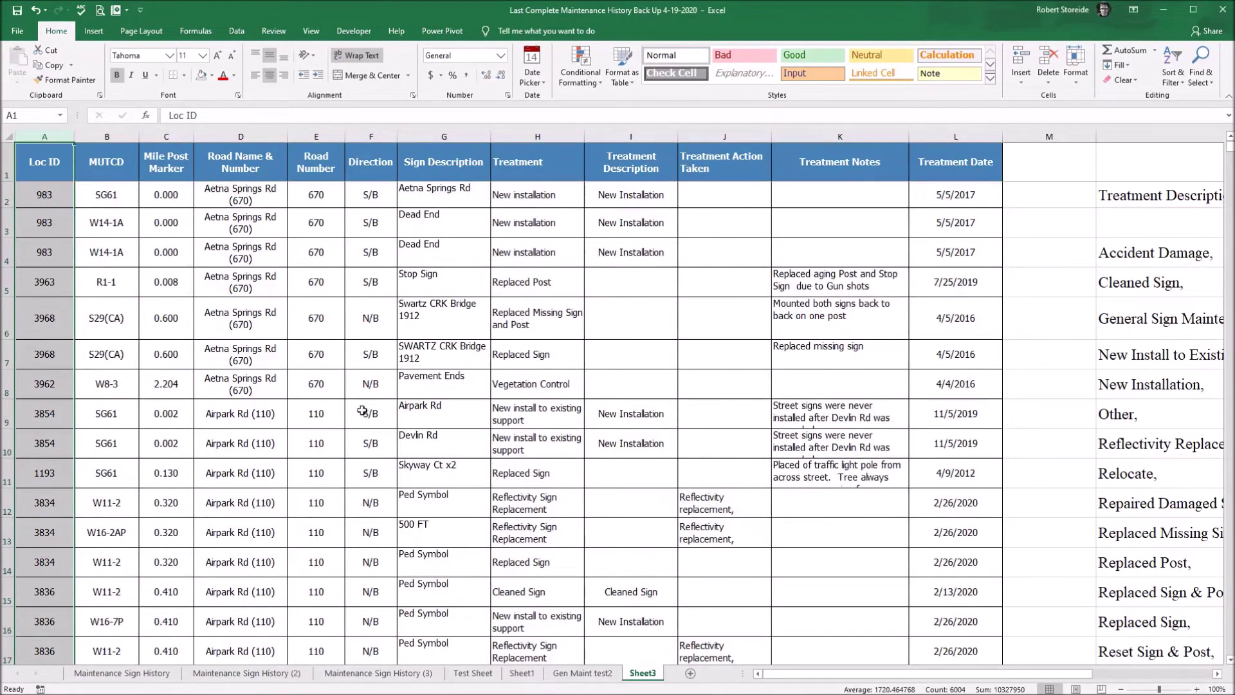
Search the Loc ID column of the maintenance history for 1675 and go to its first match
scroll(238, 322, down, 3)
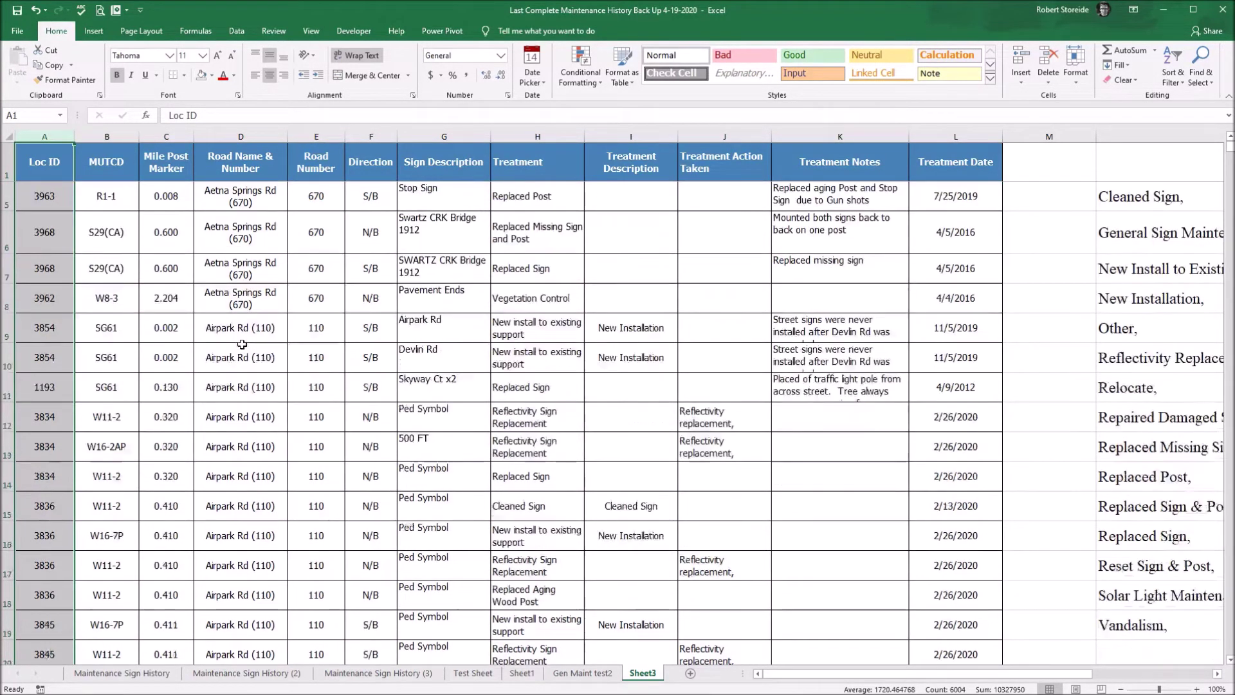
scroll(241, 344, up, 3)
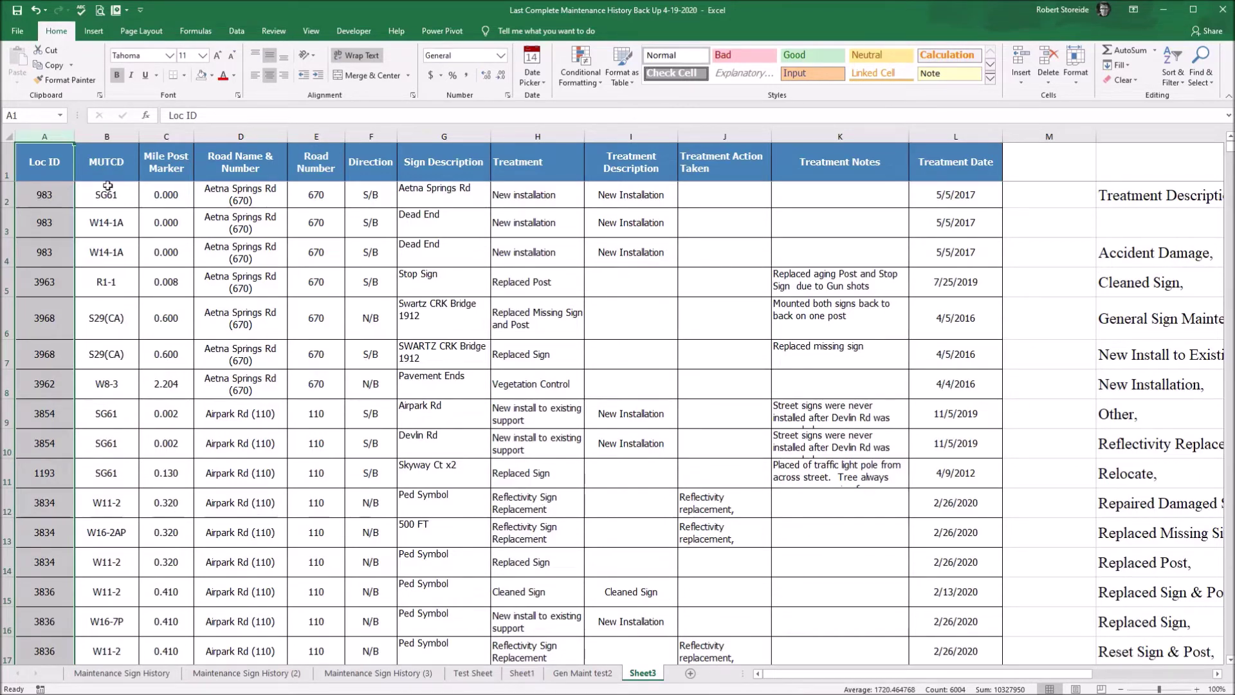
drag(50, 133, 50, 136)
key(ctrl+f)
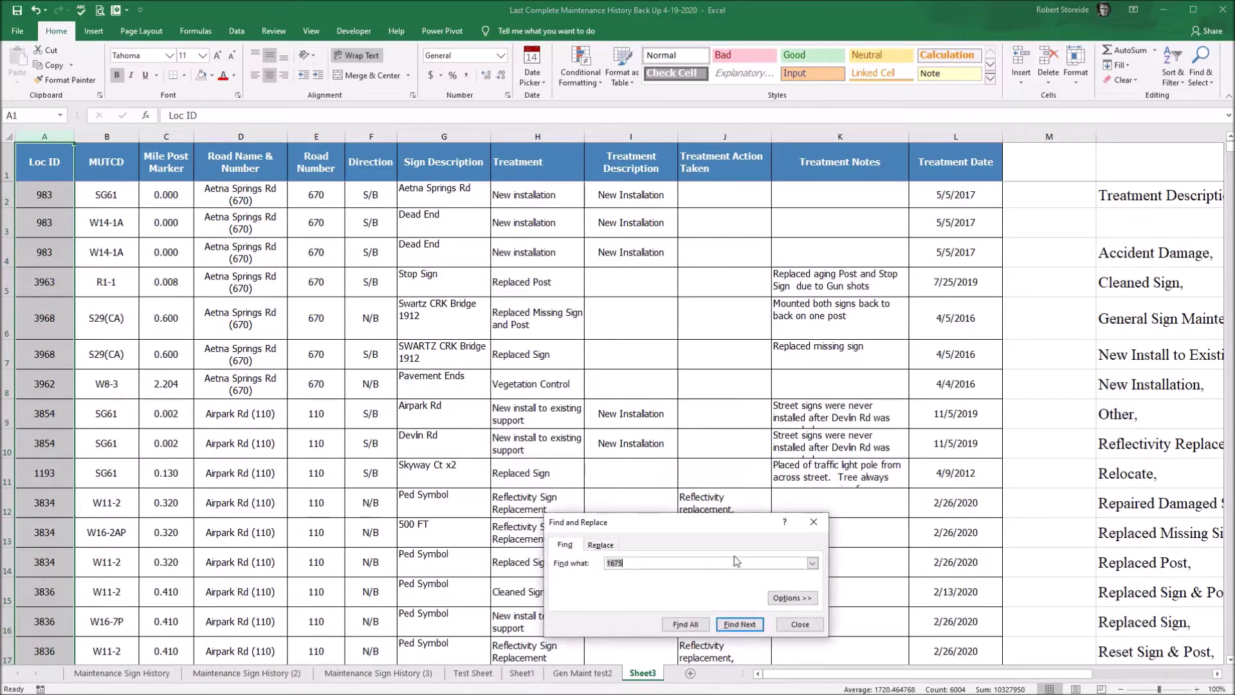
click(757, 624)
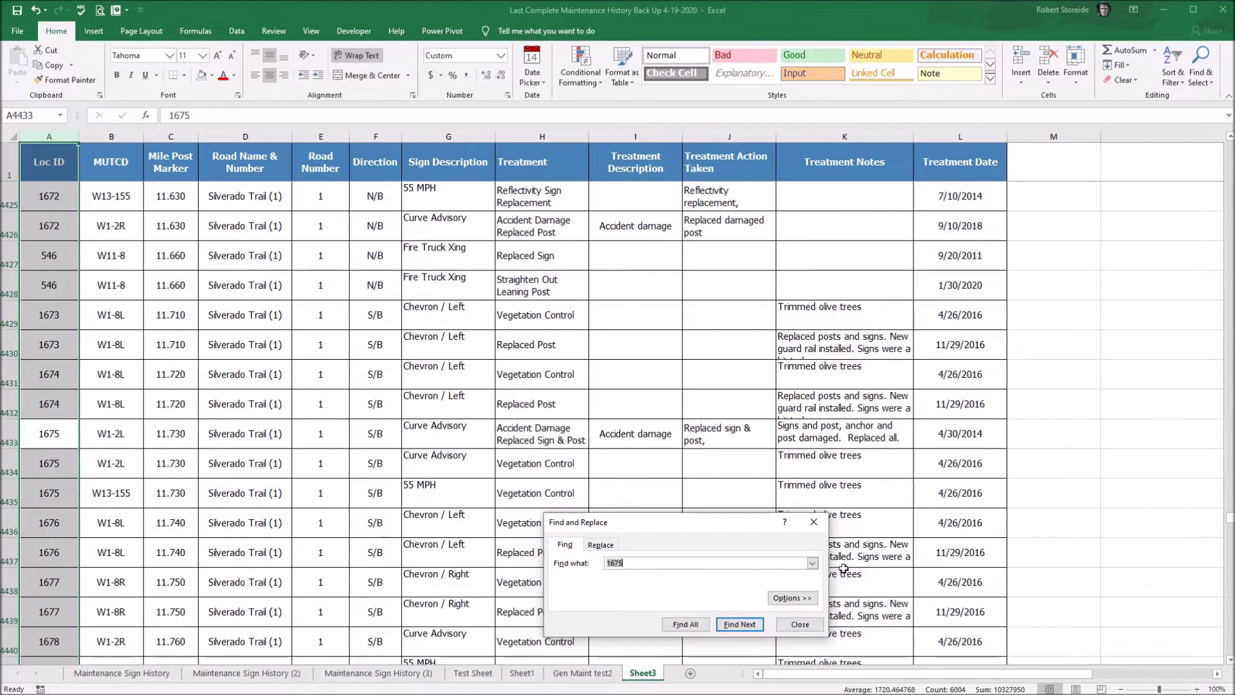
click(813, 522)
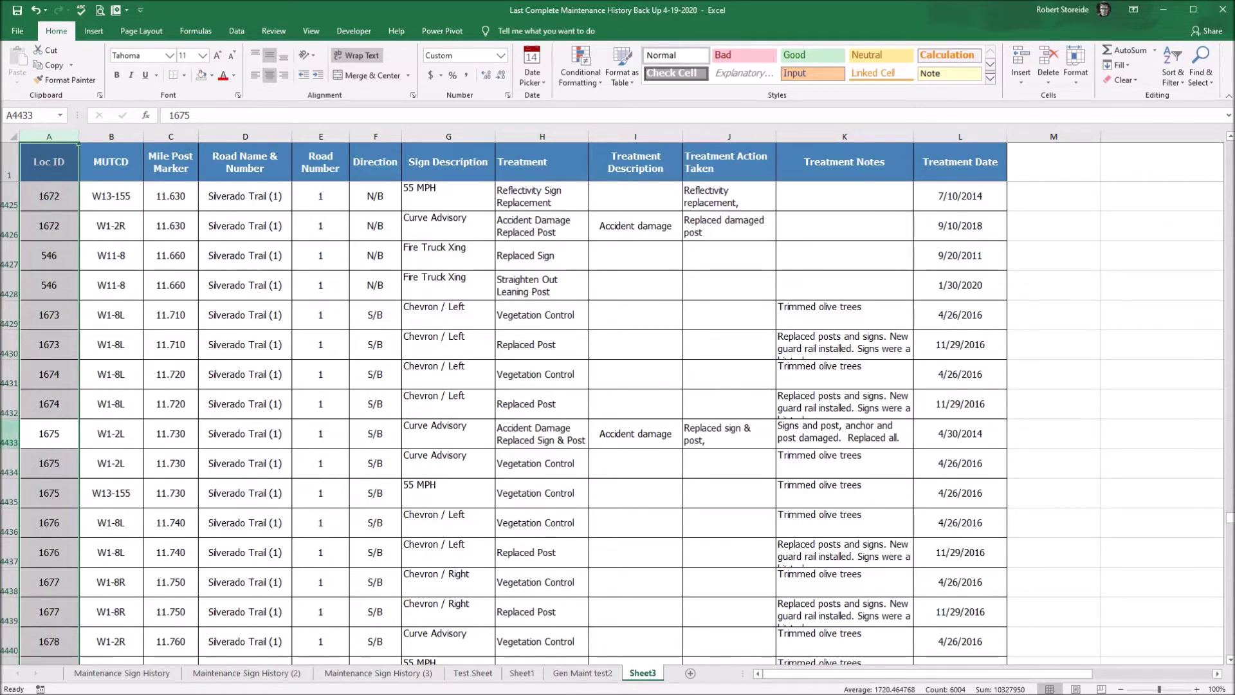
Insert a blank sheet row at row 4435, directly above the W13-155 entry of Loc ID 1675
click(9, 493)
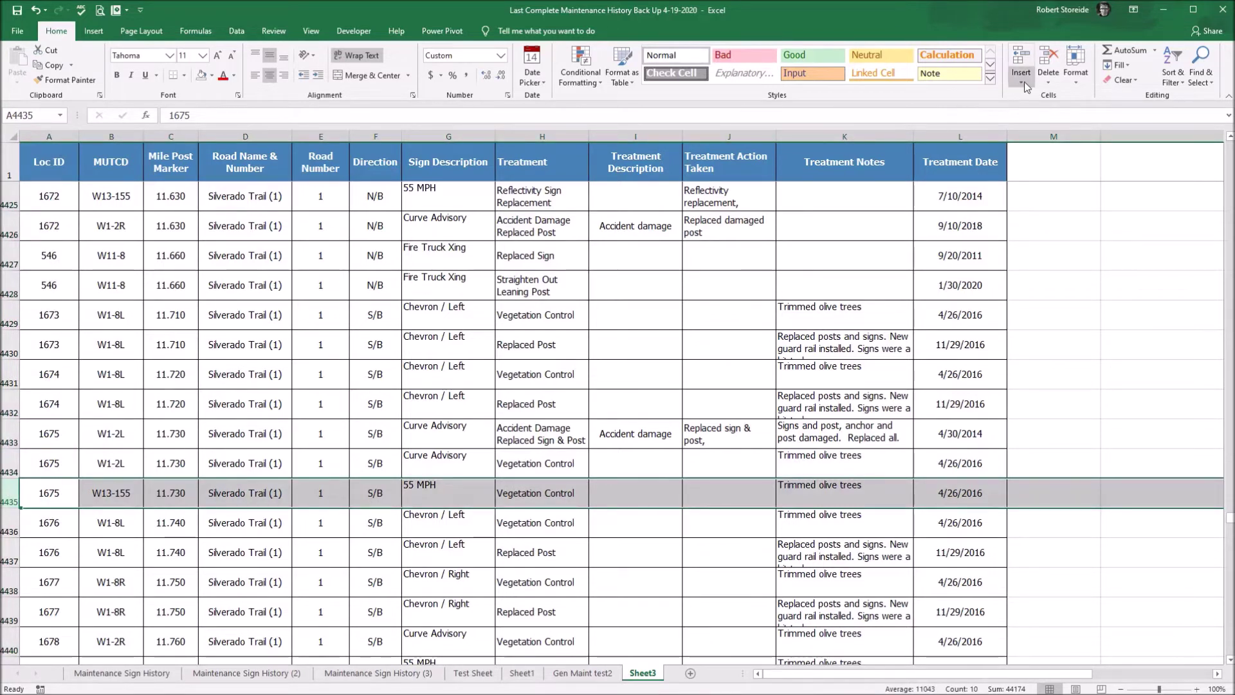
click(1024, 83)
click(1042, 114)
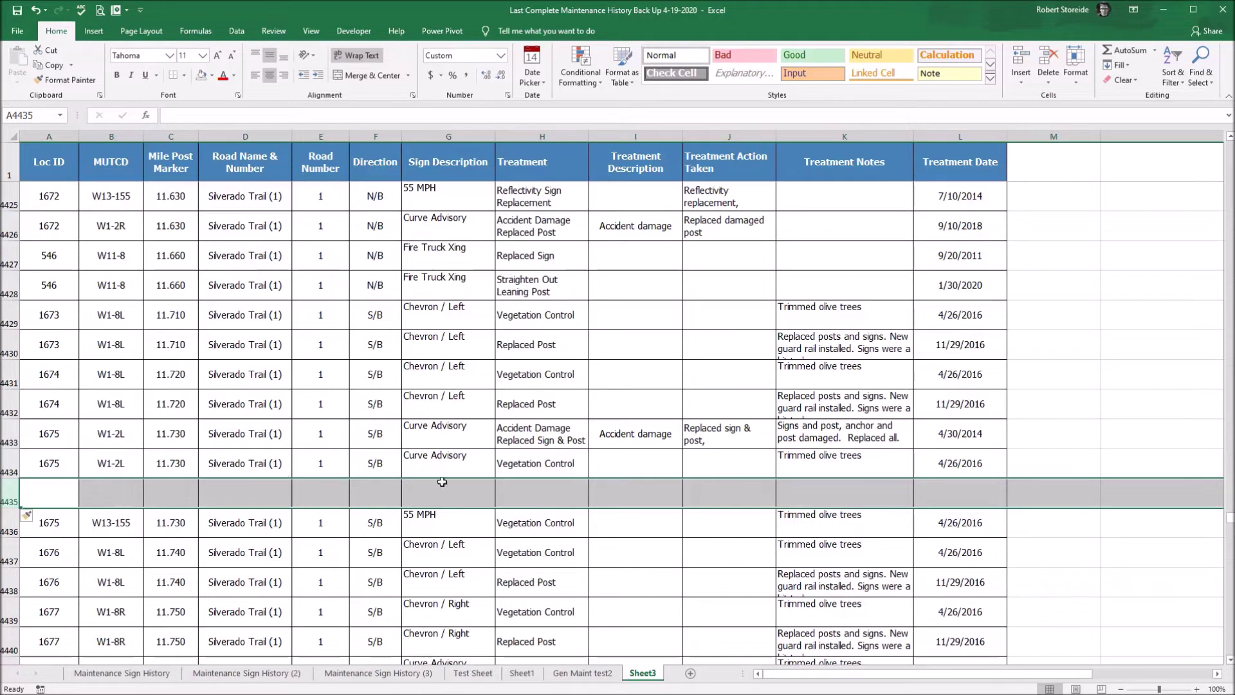
In blank row 4435, set Treatment Description to "Accident Damage," and Treatment Action Taken to "Replaced sign & post,"
click(666, 487)
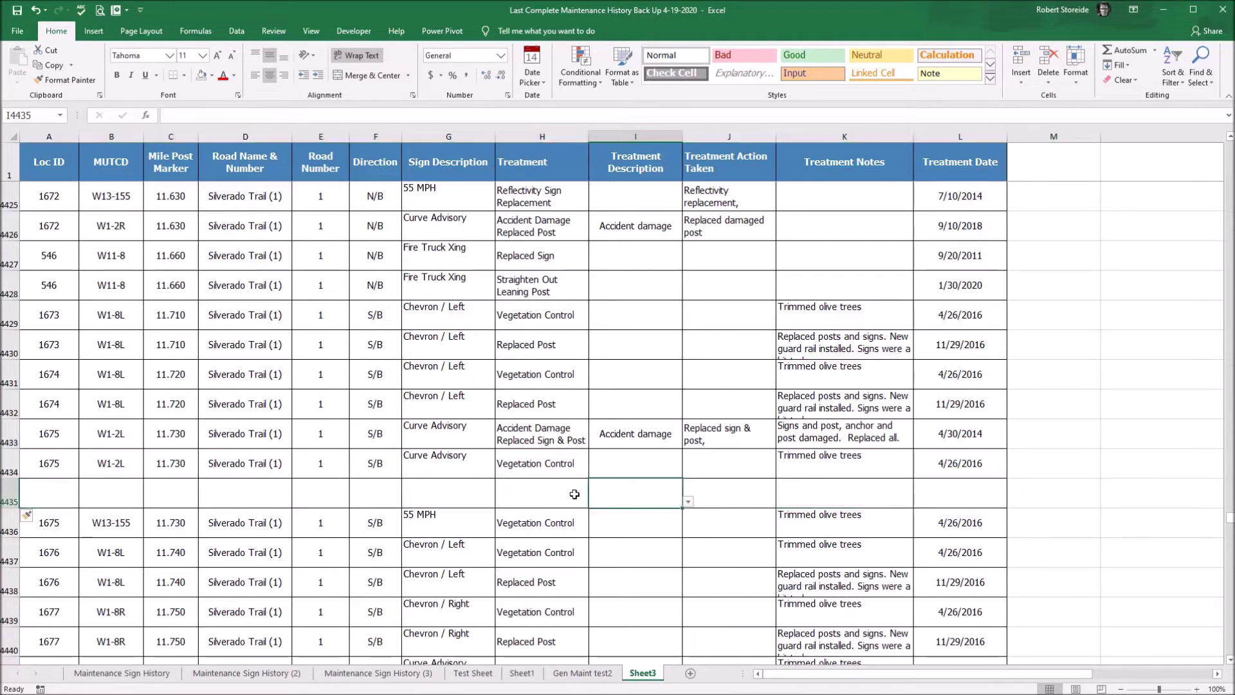
click(582, 494)
click(613, 494)
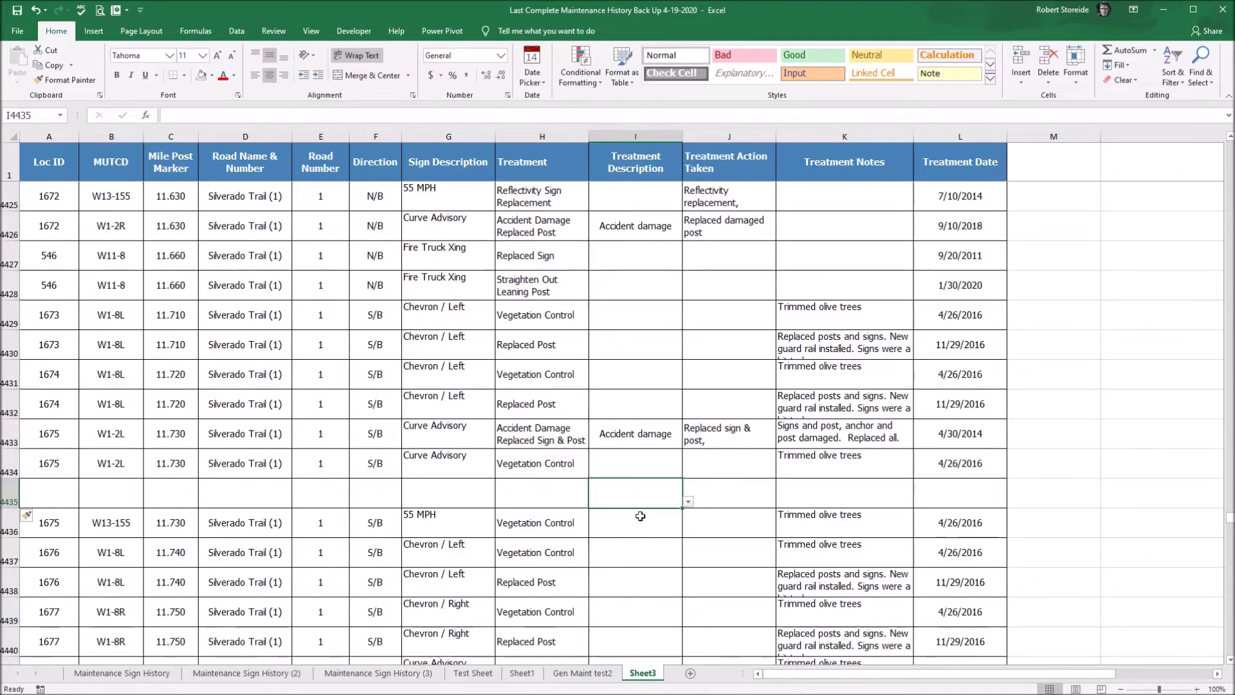
click(688, 502)
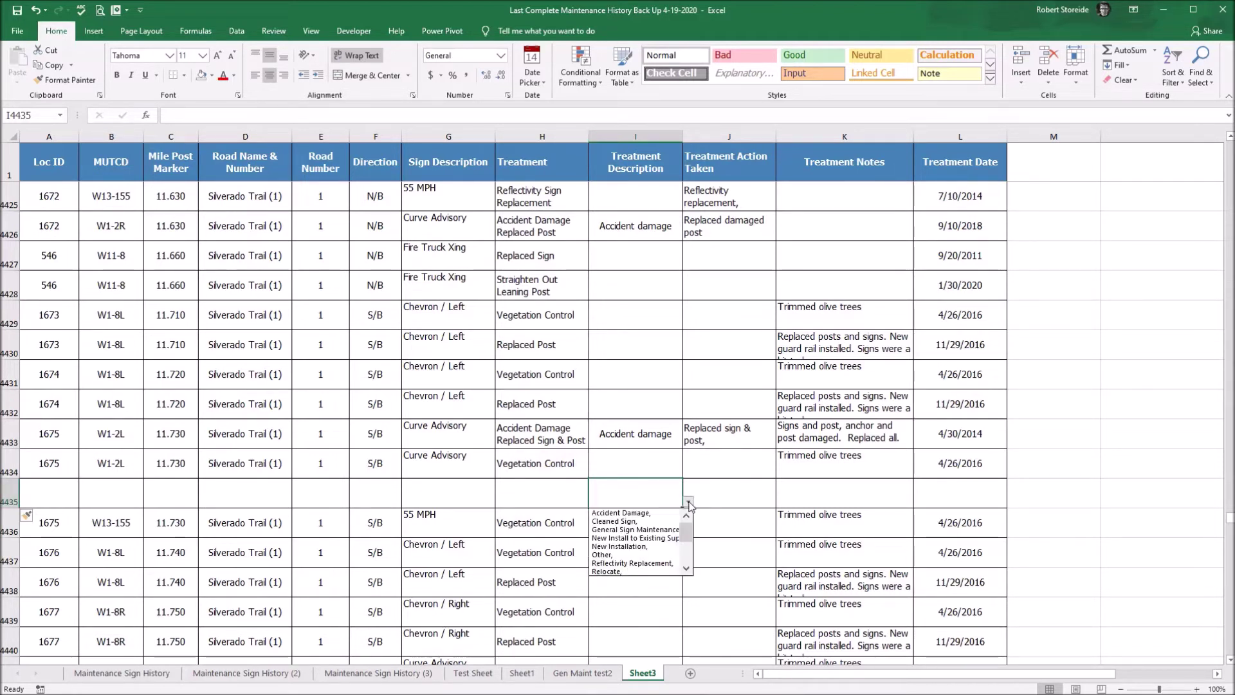
click(649, 513)
click(727, 498)
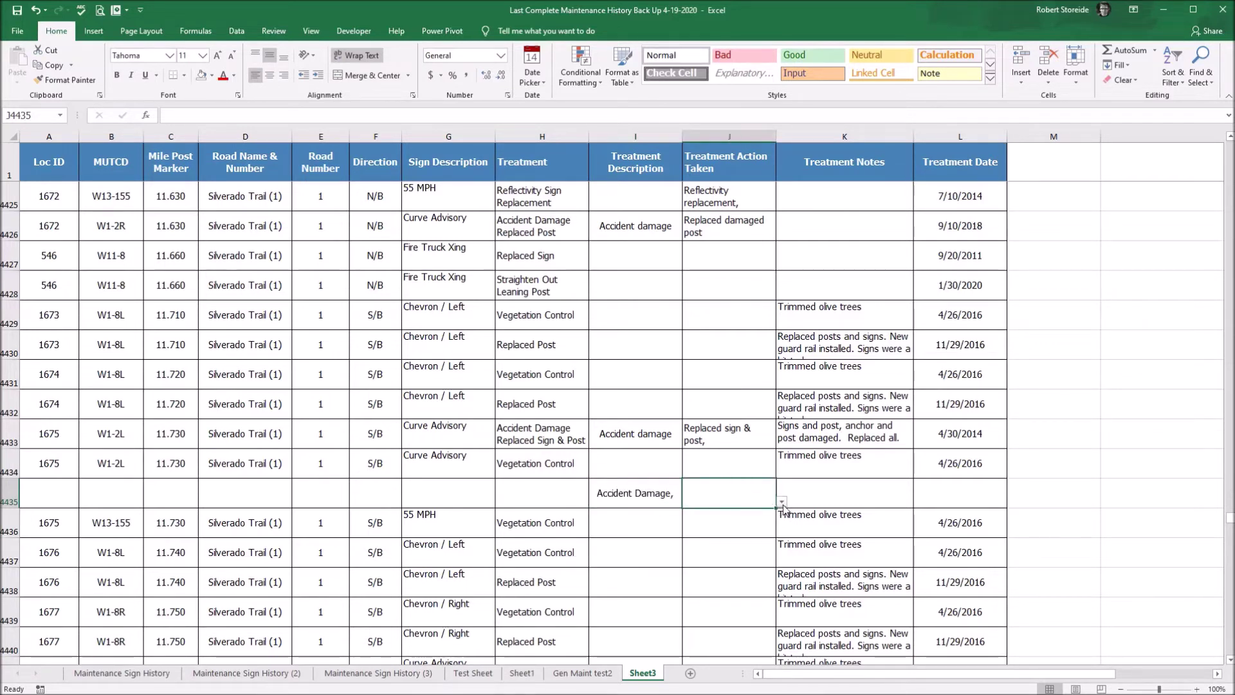
click(782, 503)
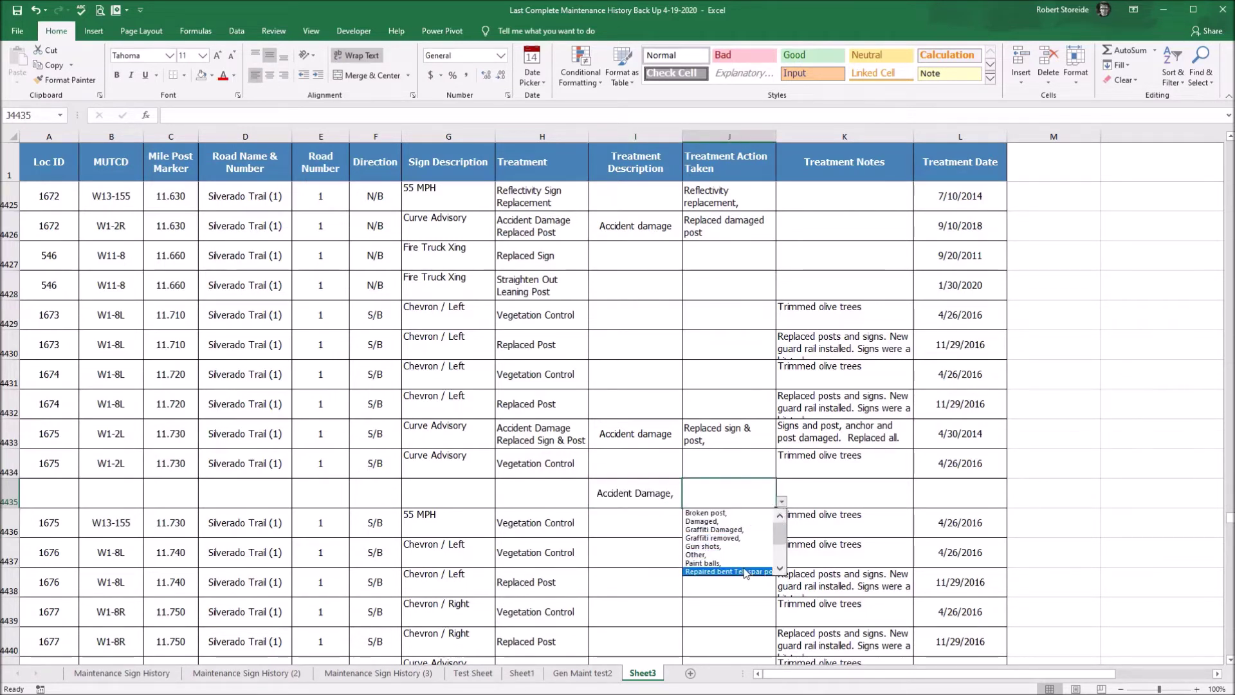
drag(779, 529, 781, 547)
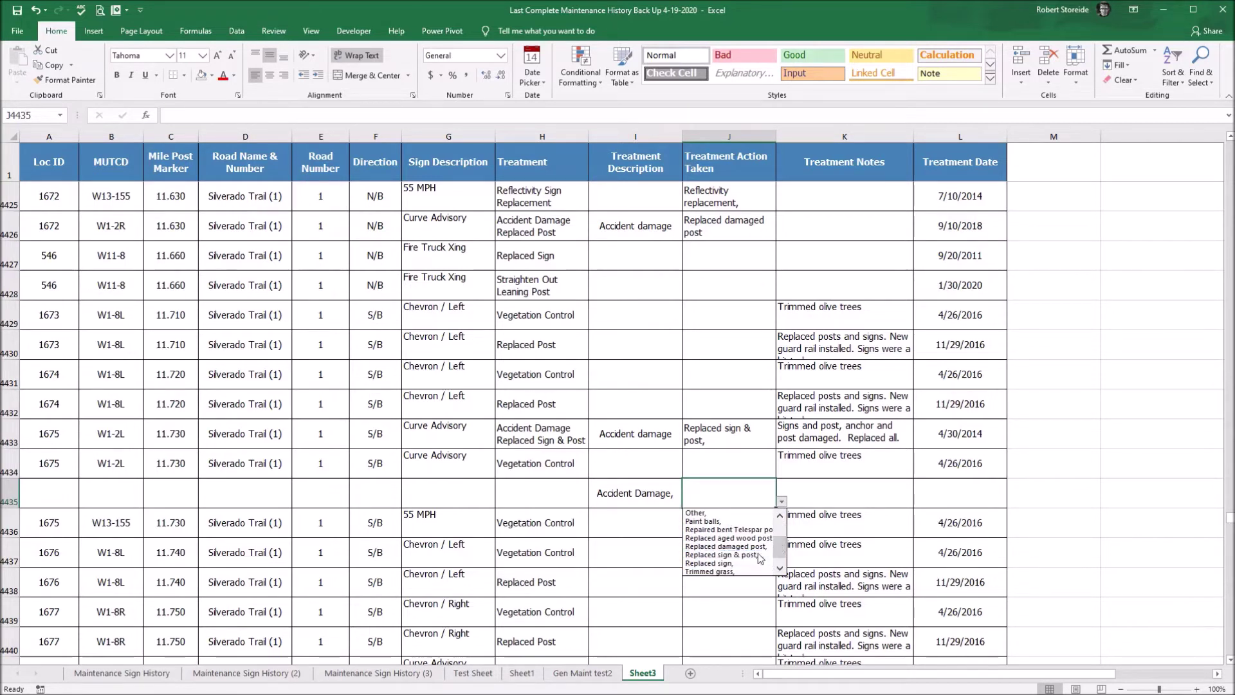
click(759, 554)
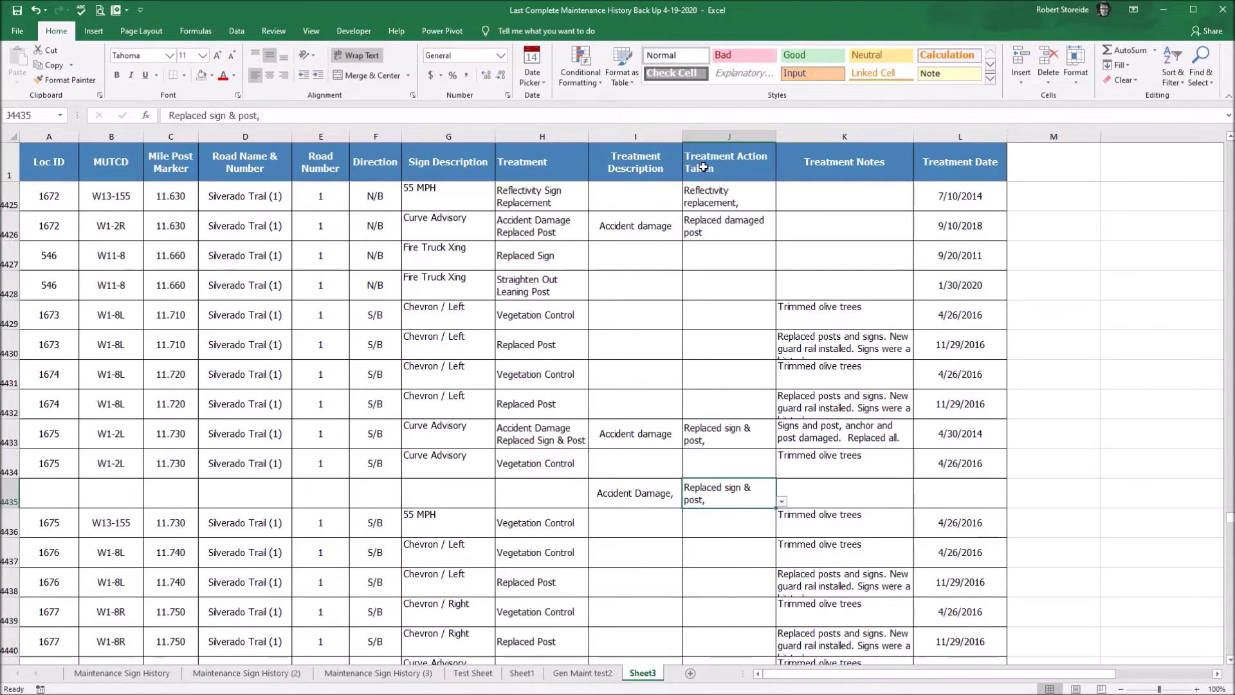
Pick 4/25/2020 from the calendar as the Treatment Date of row 4435
click(842, 501)
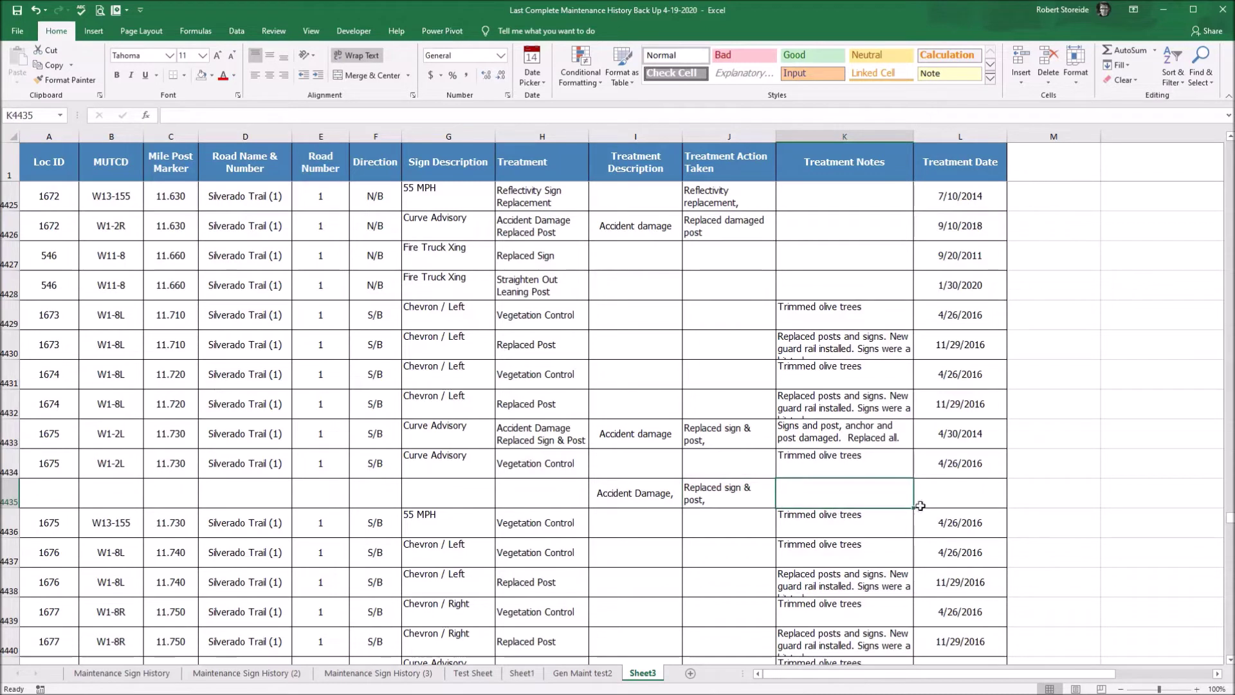
click(978, 496)
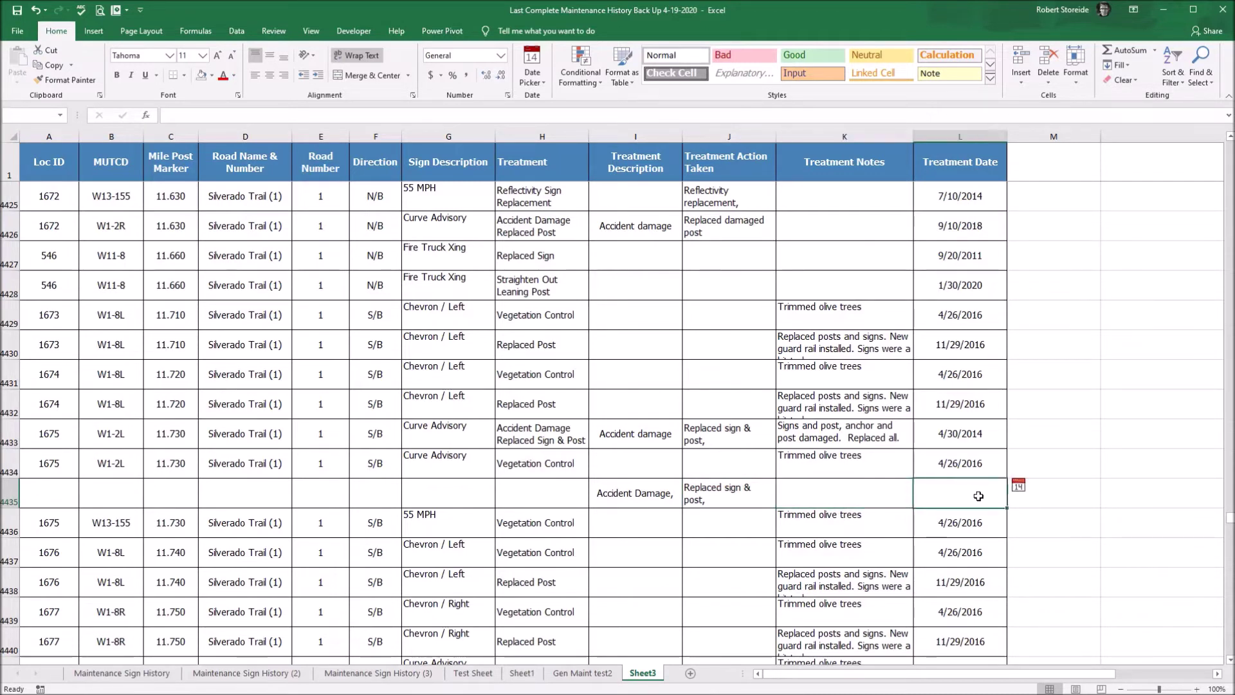
click(1020, 490)
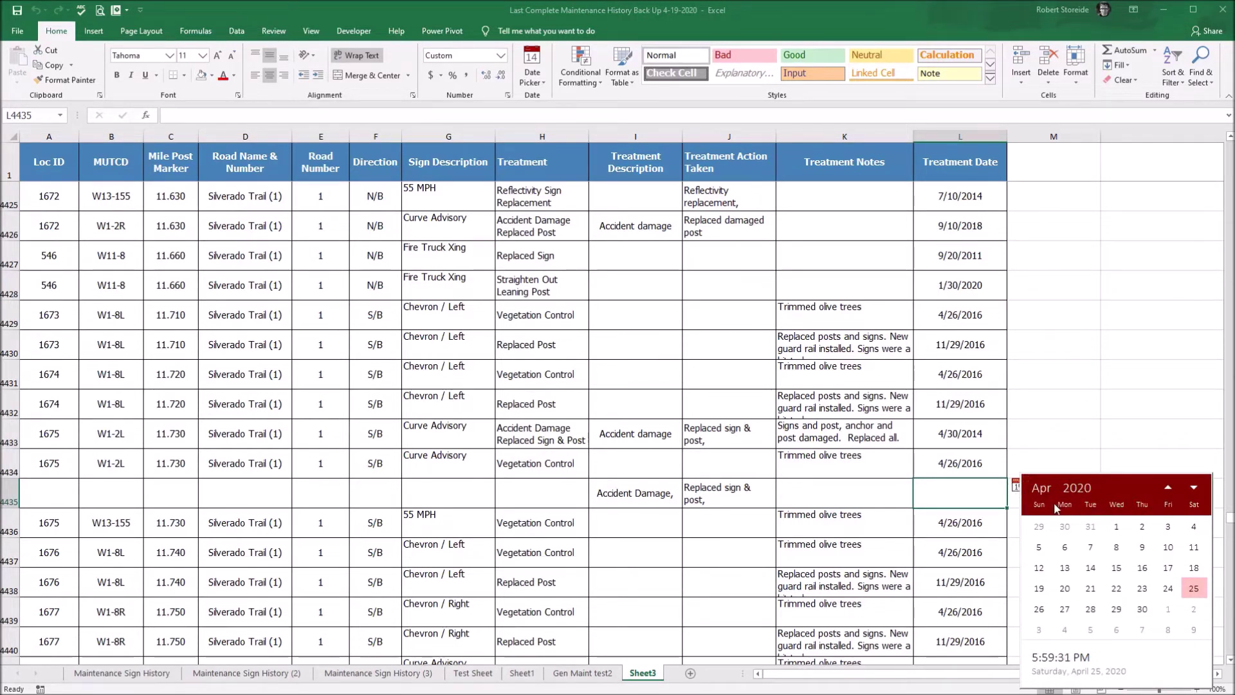
click(1194, 588)
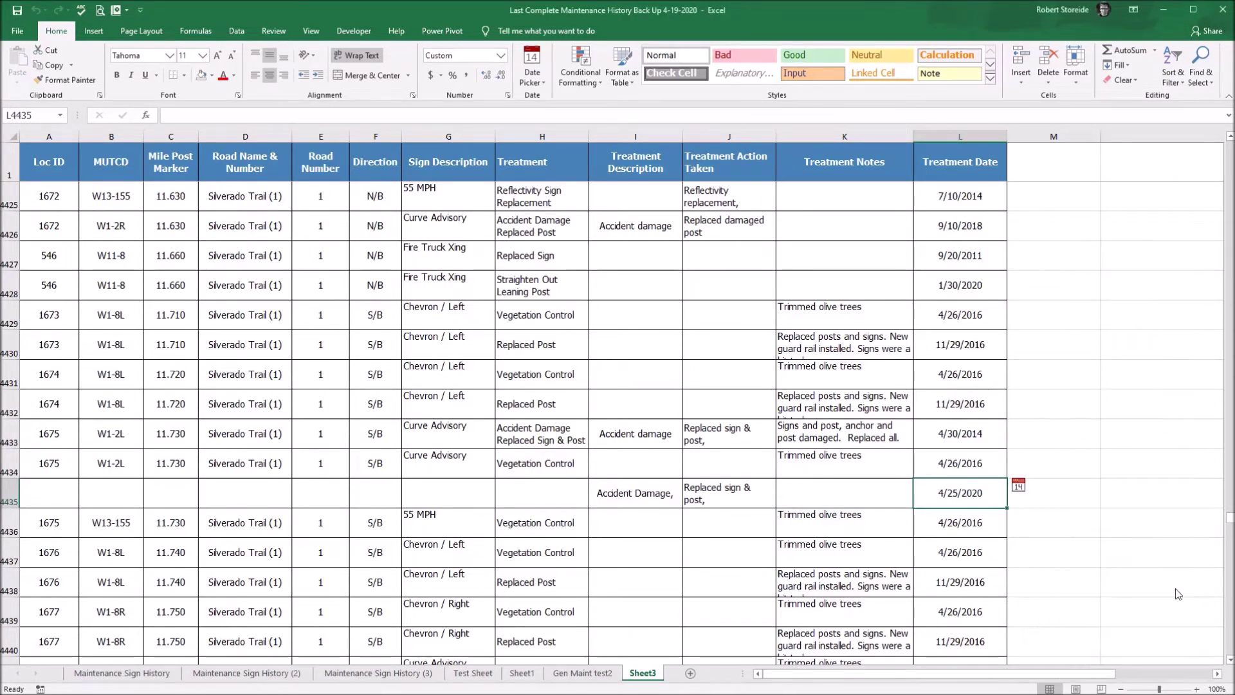
Fill the MUTCD code W1-2L and mile post marker 11.730 from row 4434 down into row 4435
click(113, 464)
drag(146, 480, 219, 495)
click(192, 469)
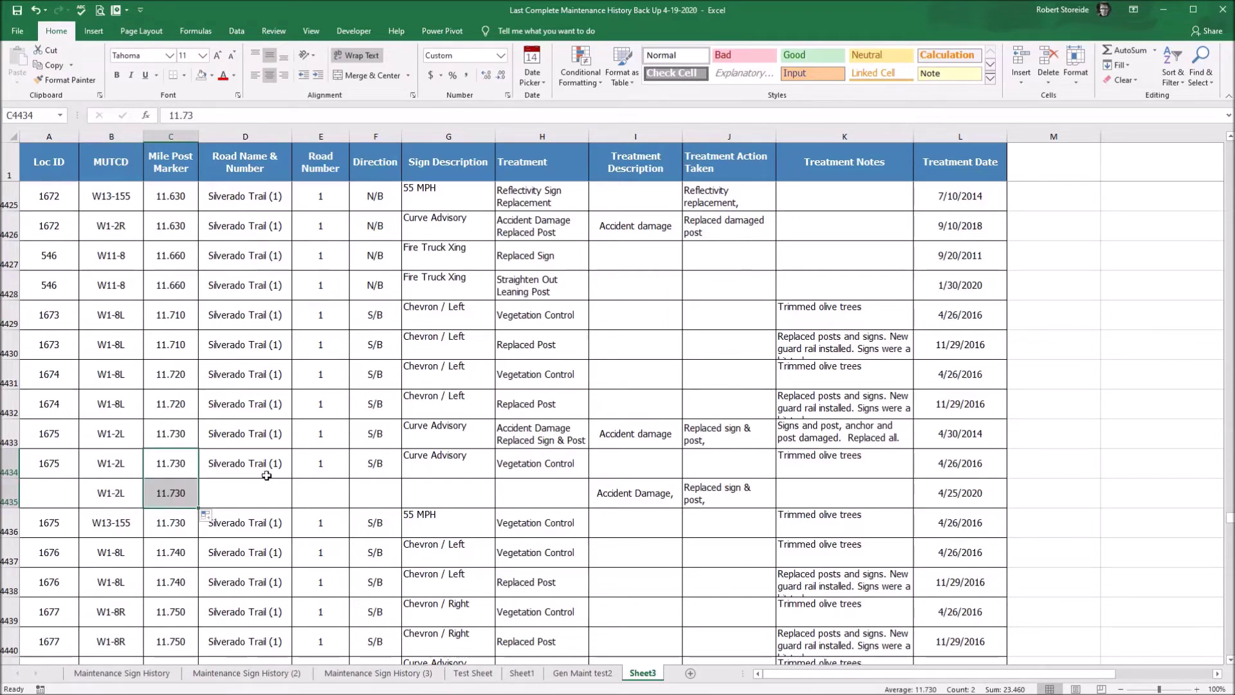
Delete the demonstration row 4435 from the sheet
click(11, 490)
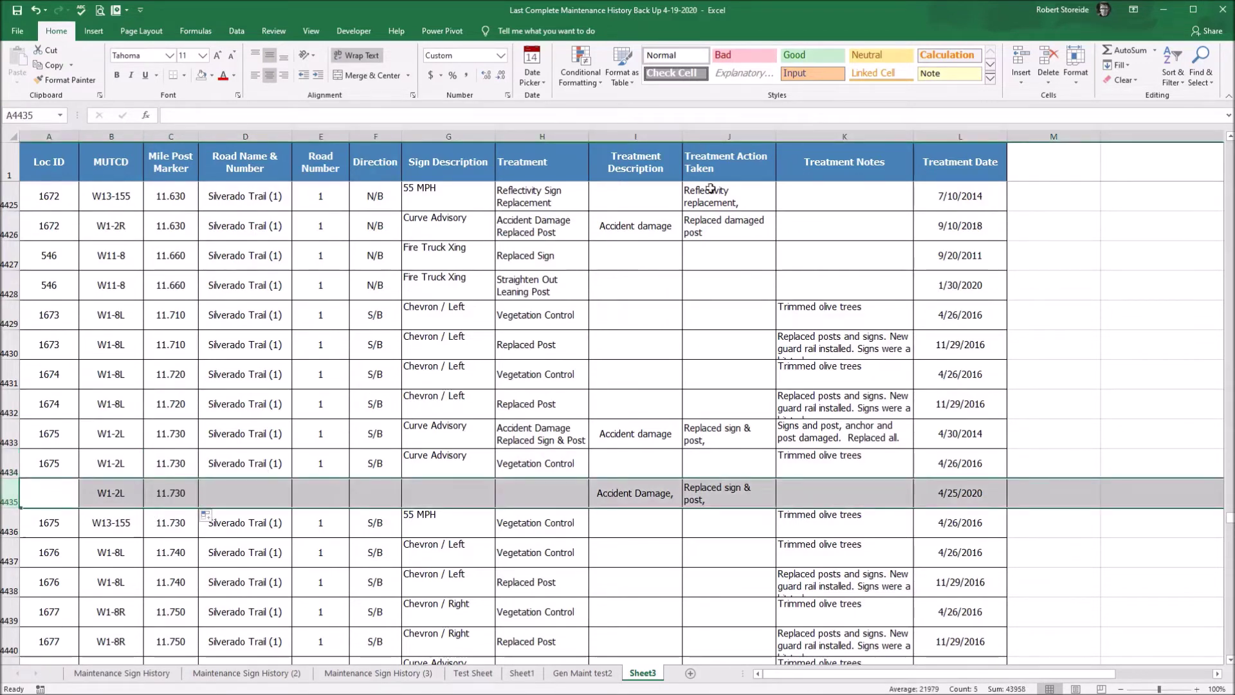
click(1048, 83)
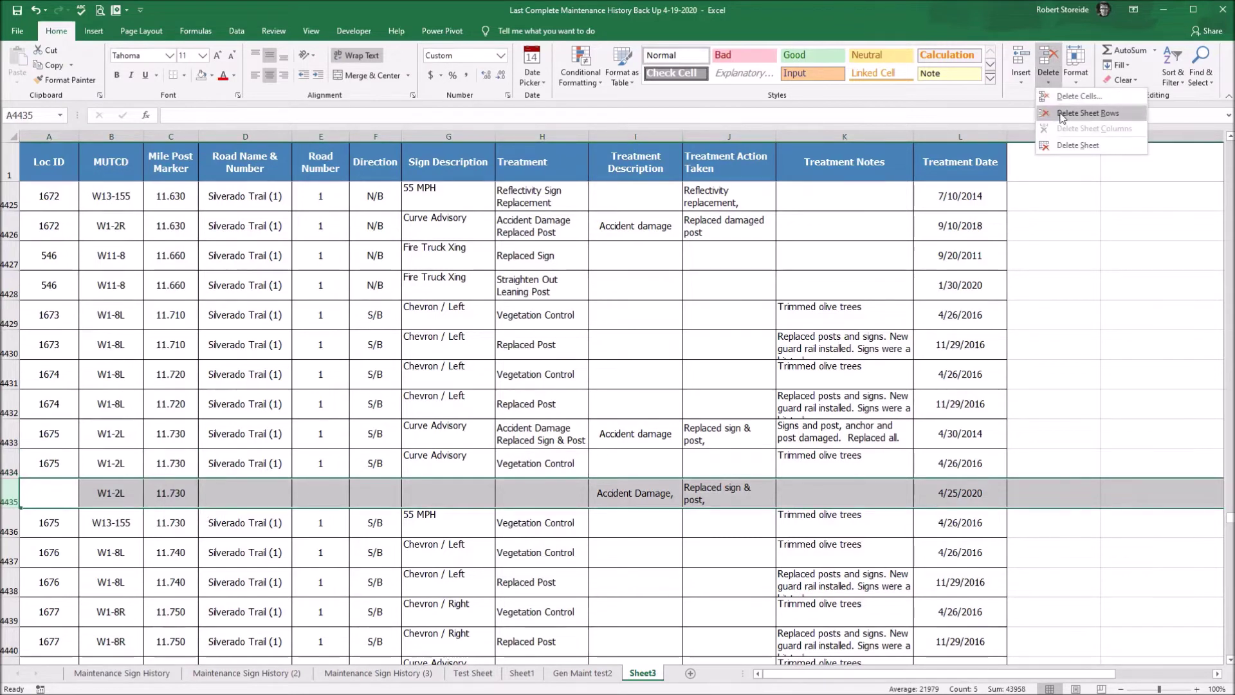
click(1087, 113)
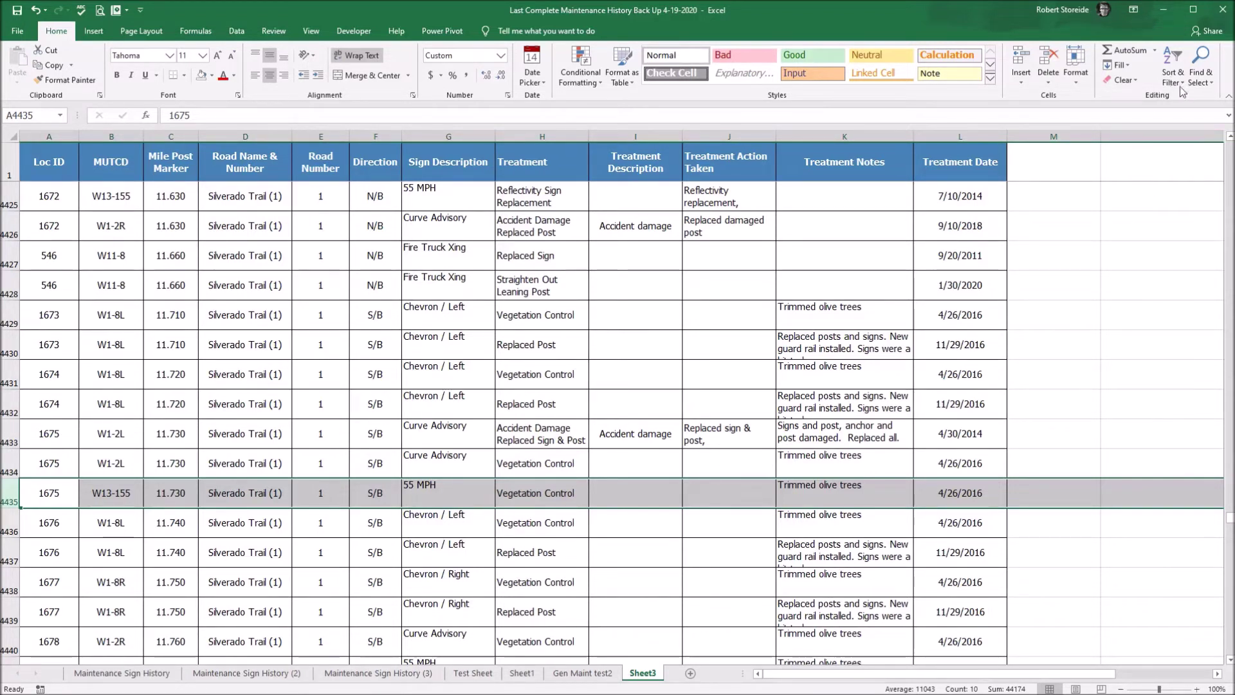
Minimize the maintenance history workbook and switch to the _Excell Traffic Signs (Master Copy) 4-24 workbook
click(1172, 9)
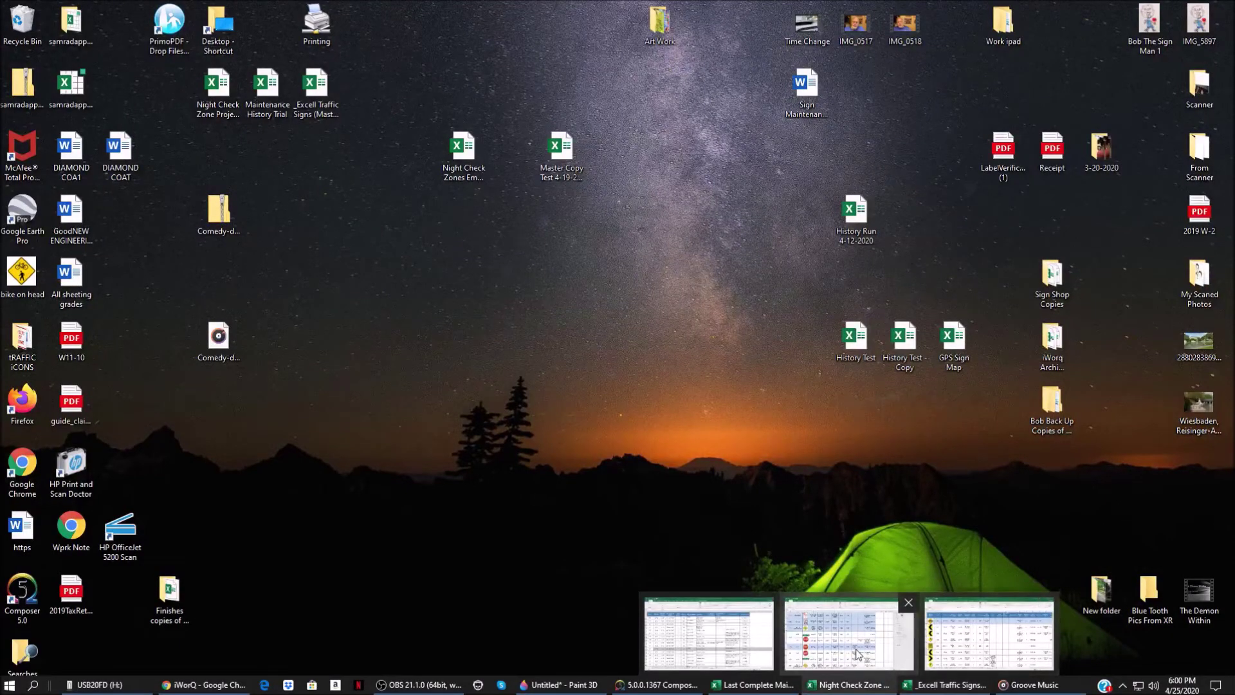
click(856, 651)
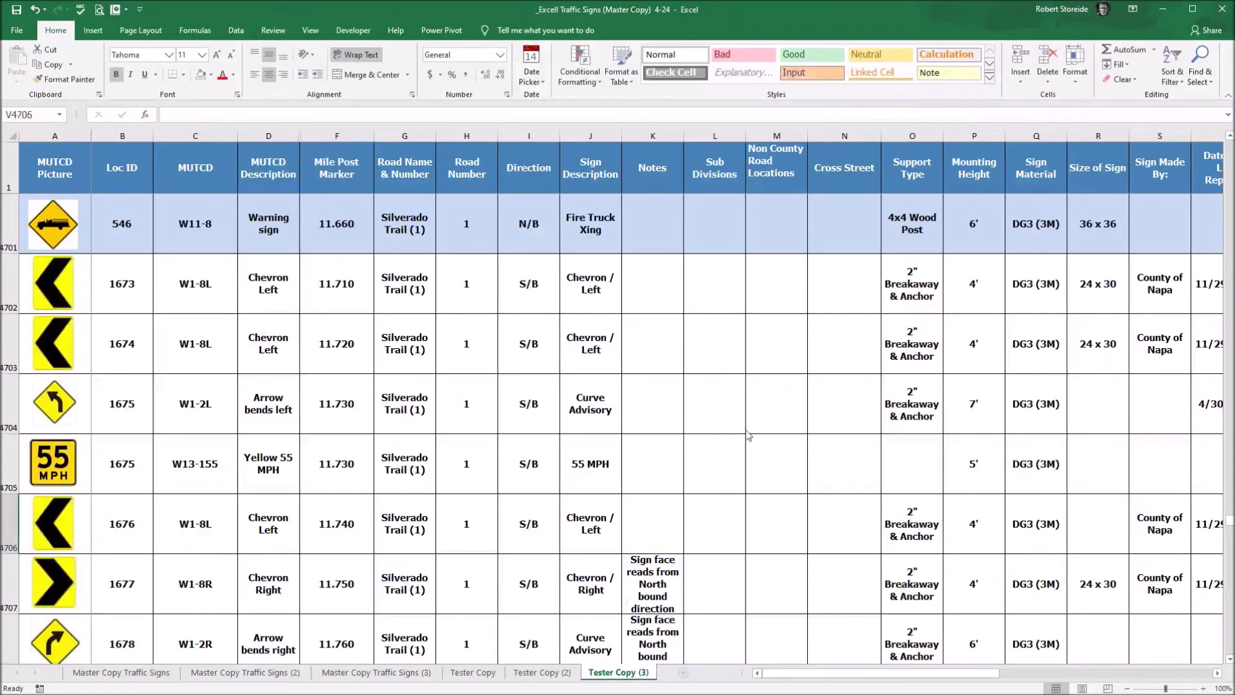
scroll(744, 429, up, 1)
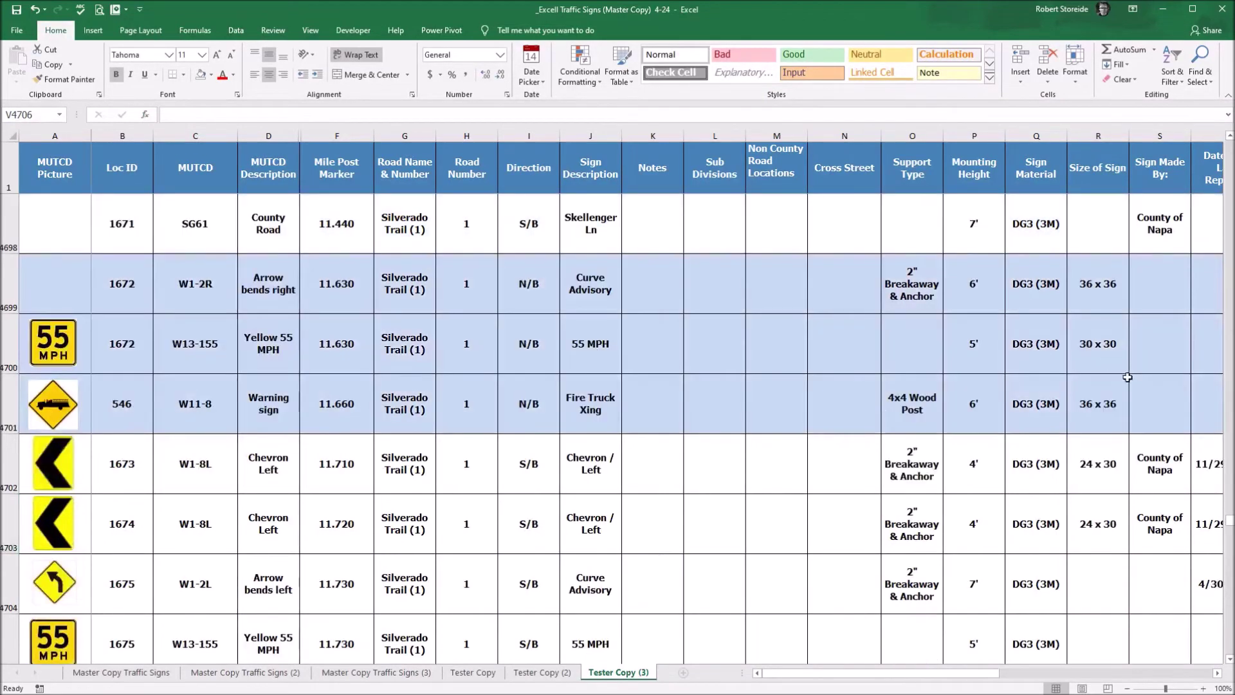
scroll(1229, 517, up, 4)
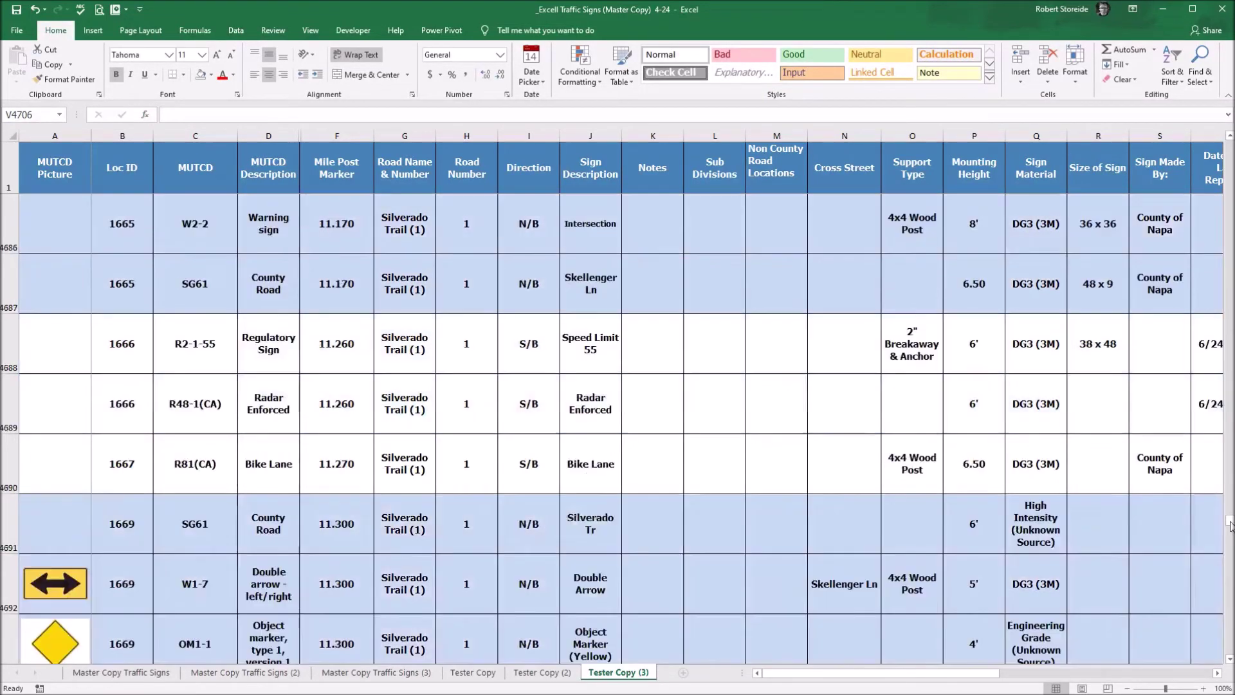
Examine the sign inventory's first rows across all columns, including the sign material and mounting height cells of the row 5 stop sign
drag(1230, 520, 1230, 146)
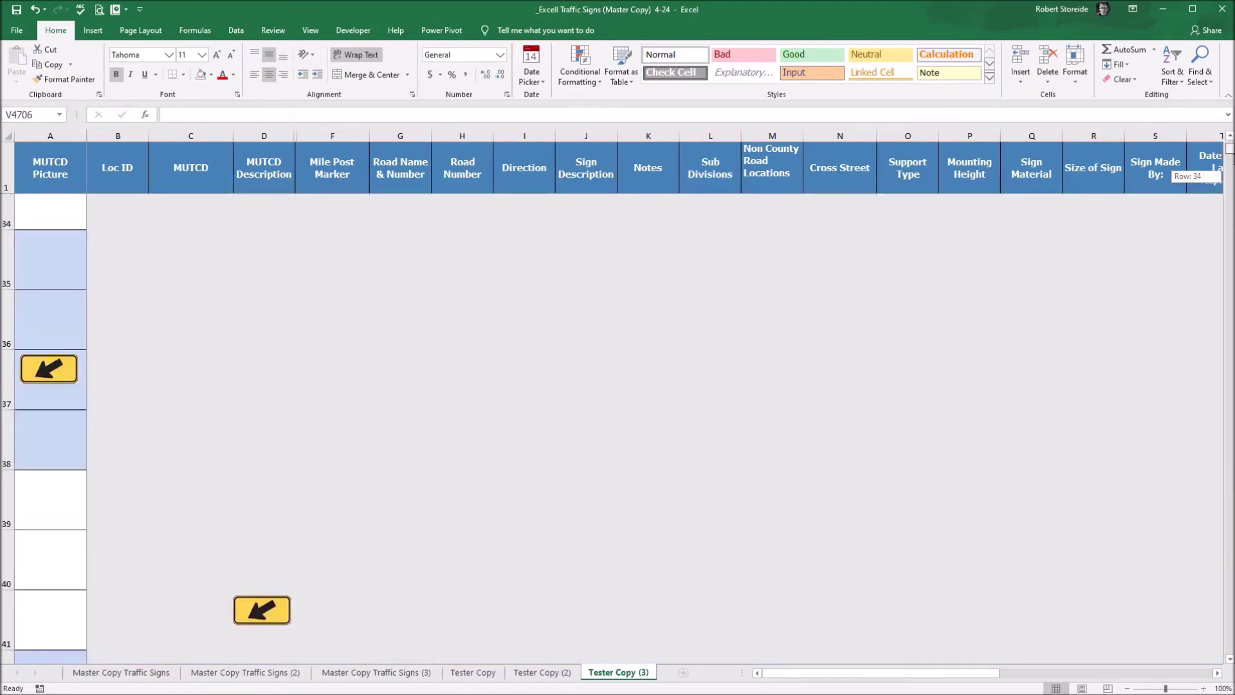
scroll(496, 337, down, 13)
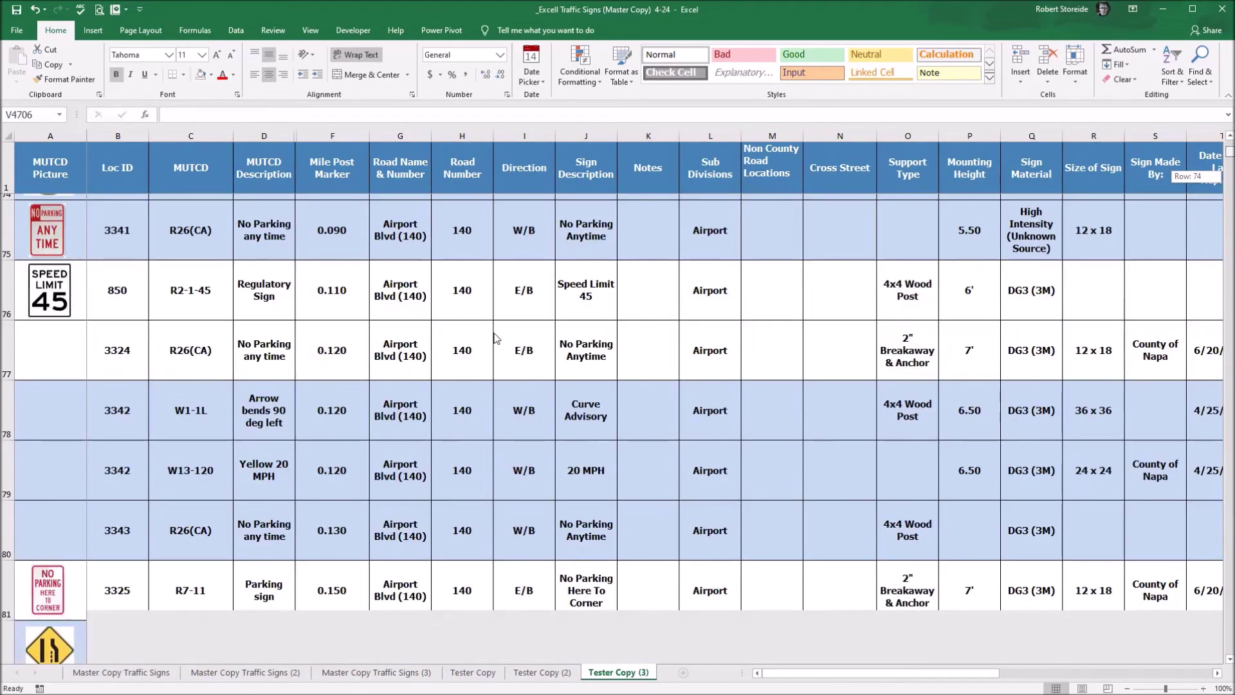
scroll(494, 333, up, 20)
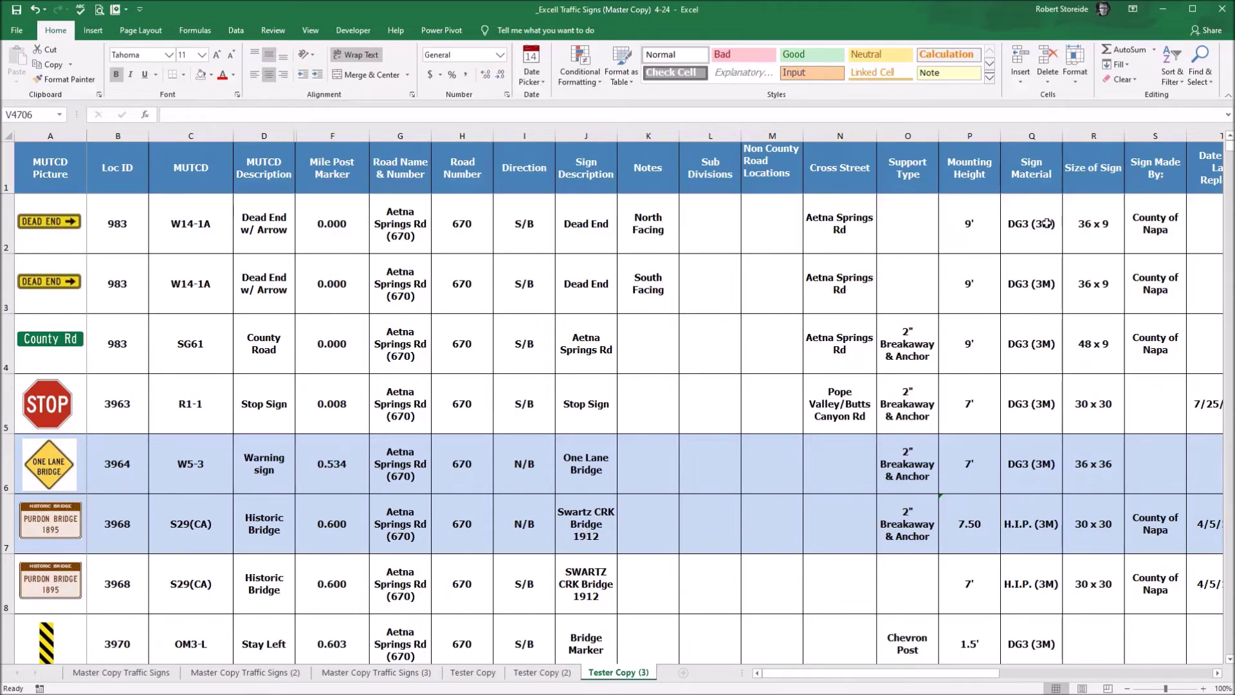
drag(804, 675, 879, 681)
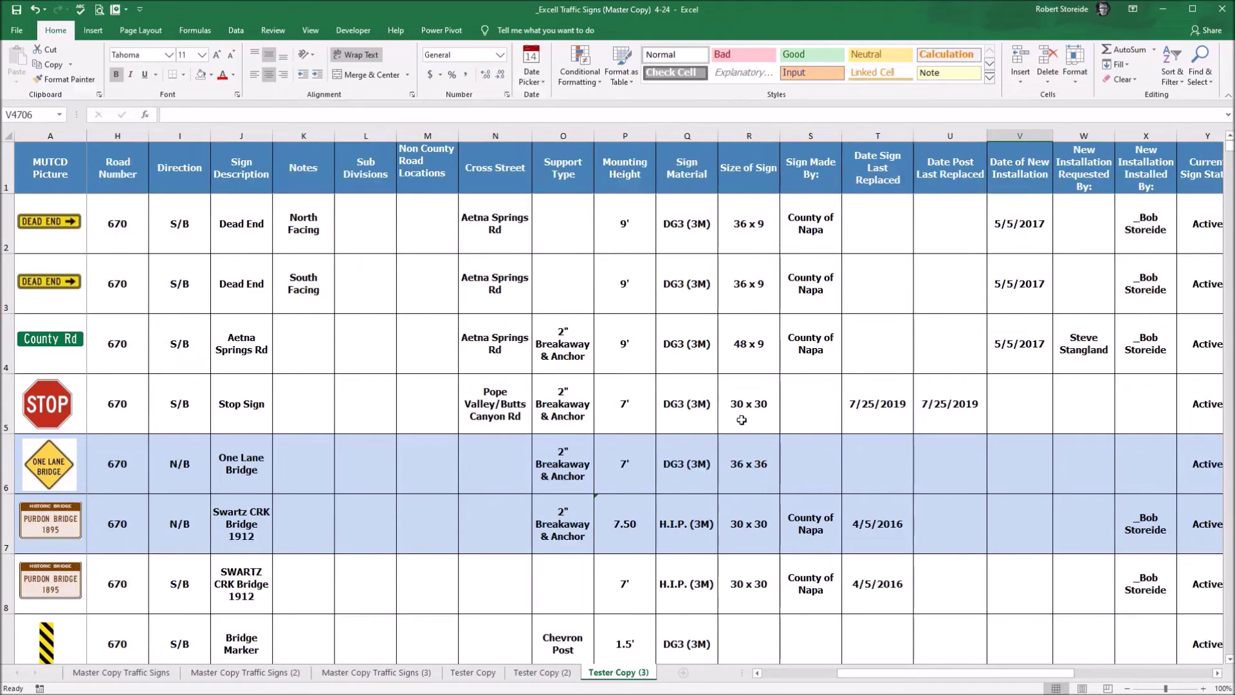
click(702, 418)
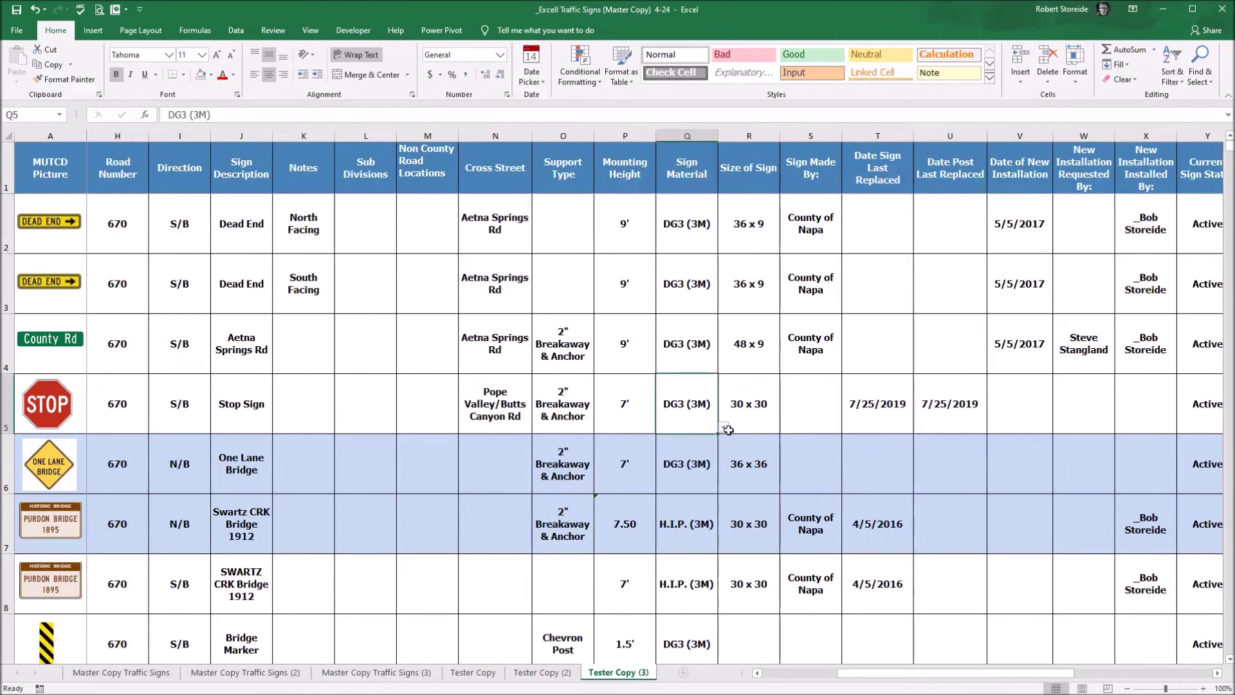
click(725, 429)
click(726, 429)
click(630, 420)
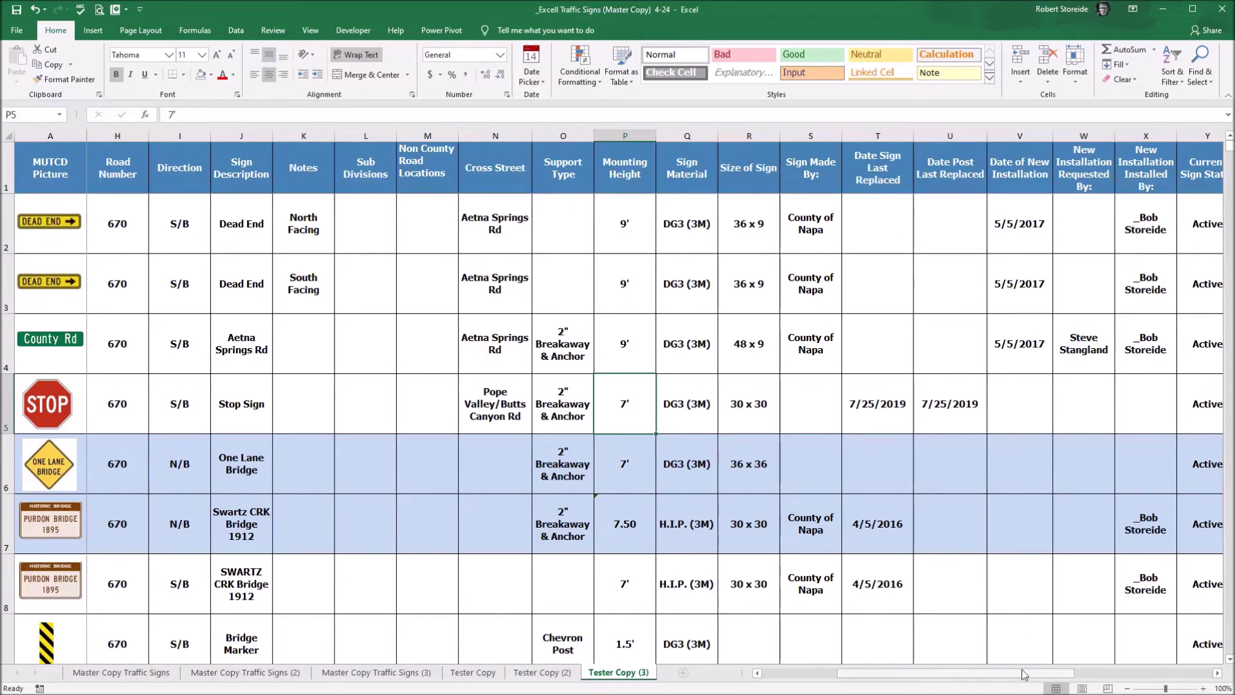
drag(1022, 677, 1180, 679)
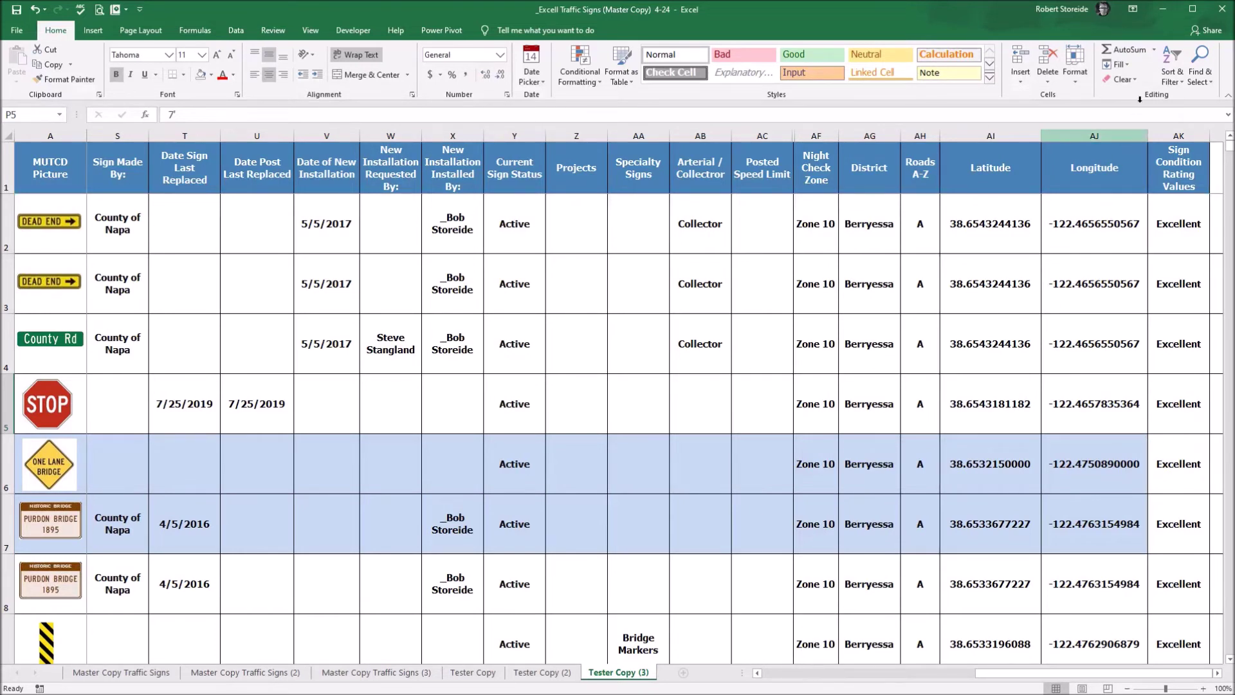
Switch to the Night Check Zone Project Master Current- Copy workbook and close the Format Shape pane
click(1164, 11)
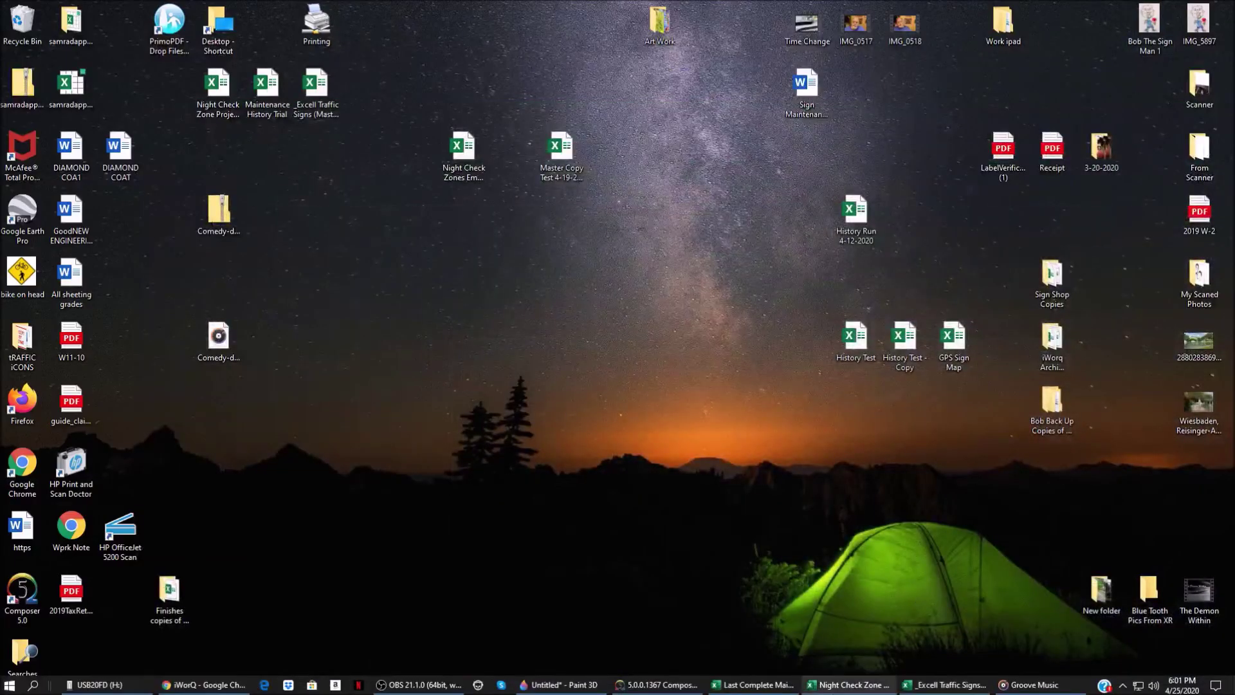
click(754, 686)
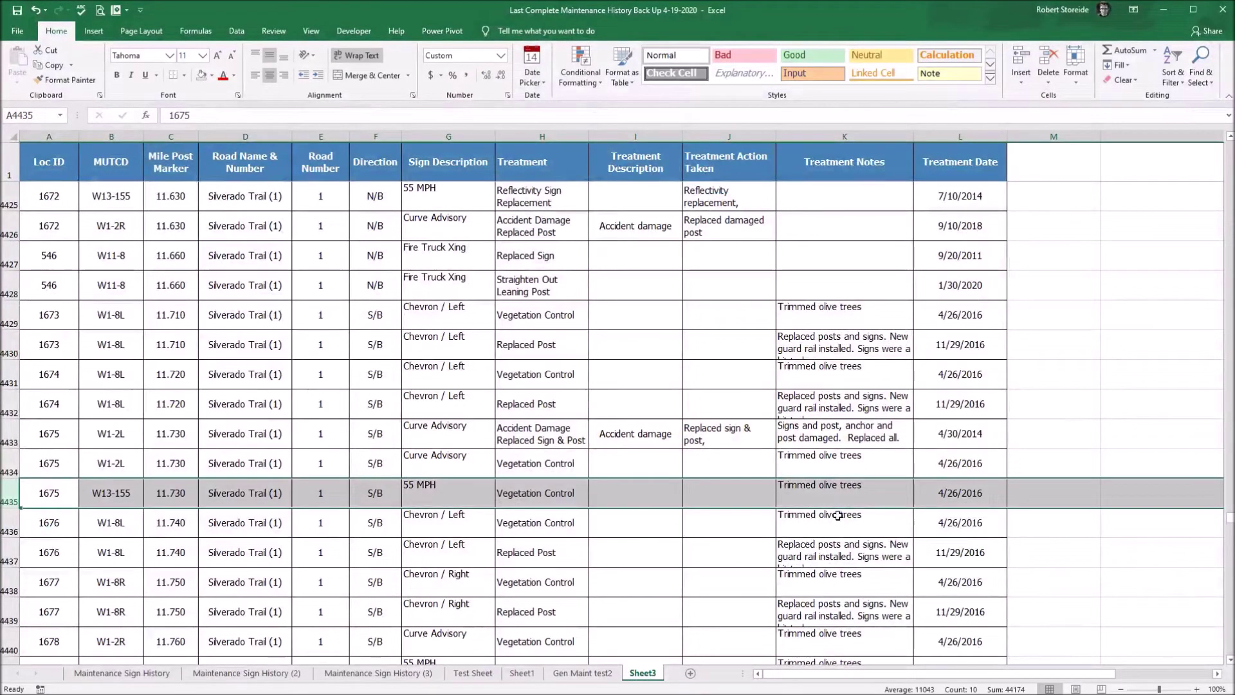
click(1163, 10)
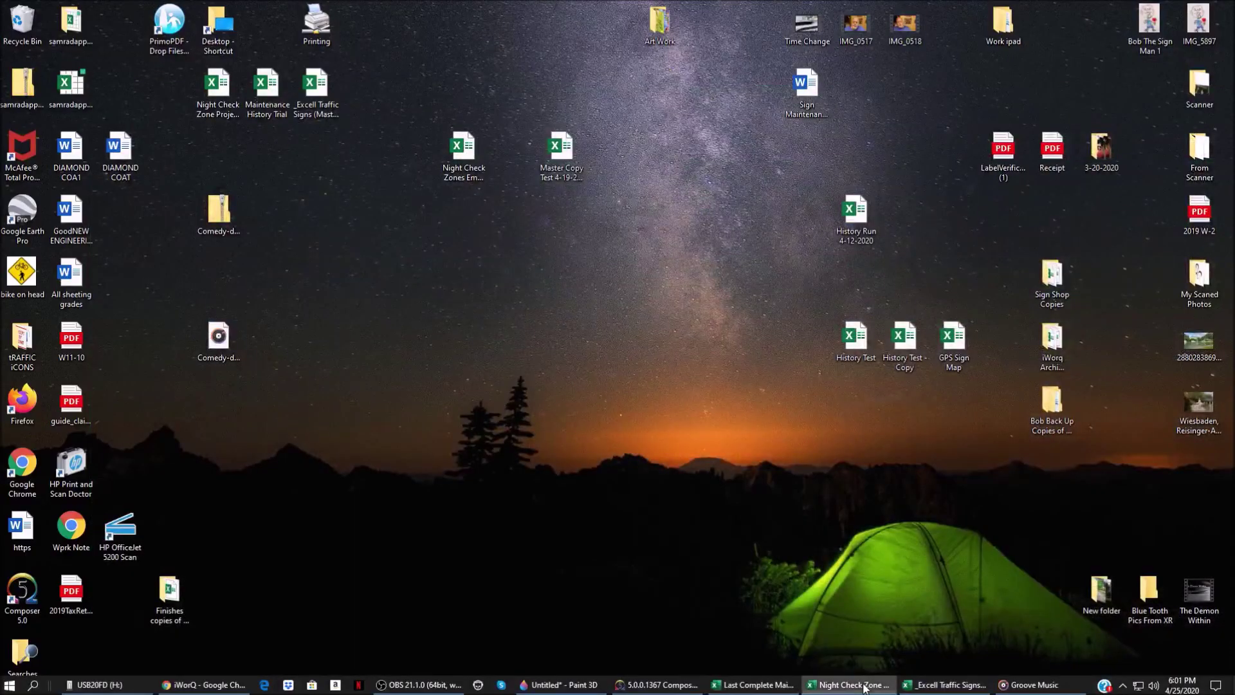
click(867, 685)
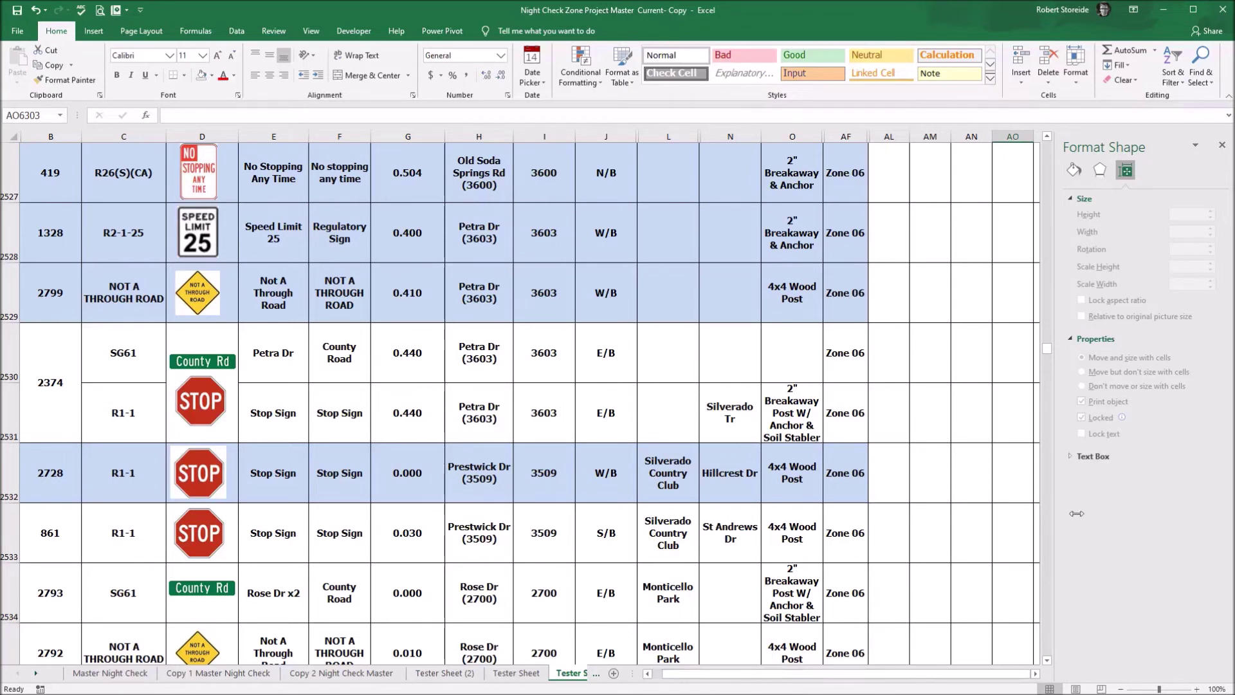
click(1222, 146)
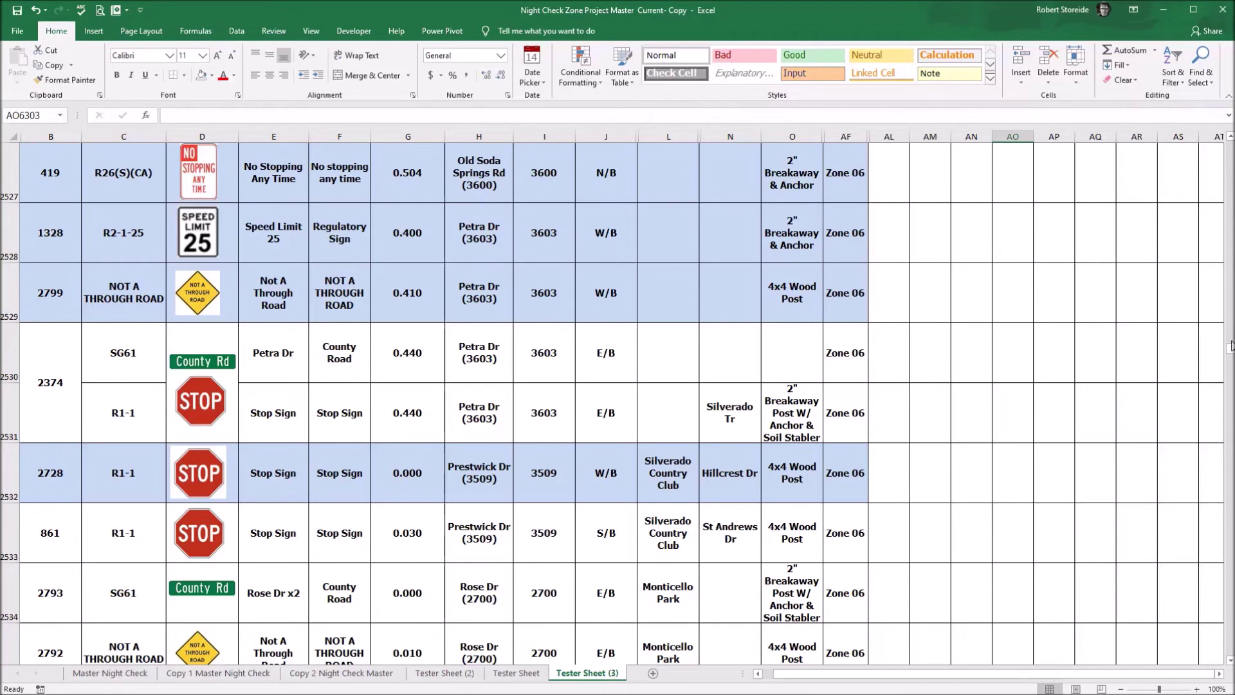
Return to the header row of Tester Sheet (3) and view its column headings and first Zone 01 signs
scroll(1223, 159, up, 3)
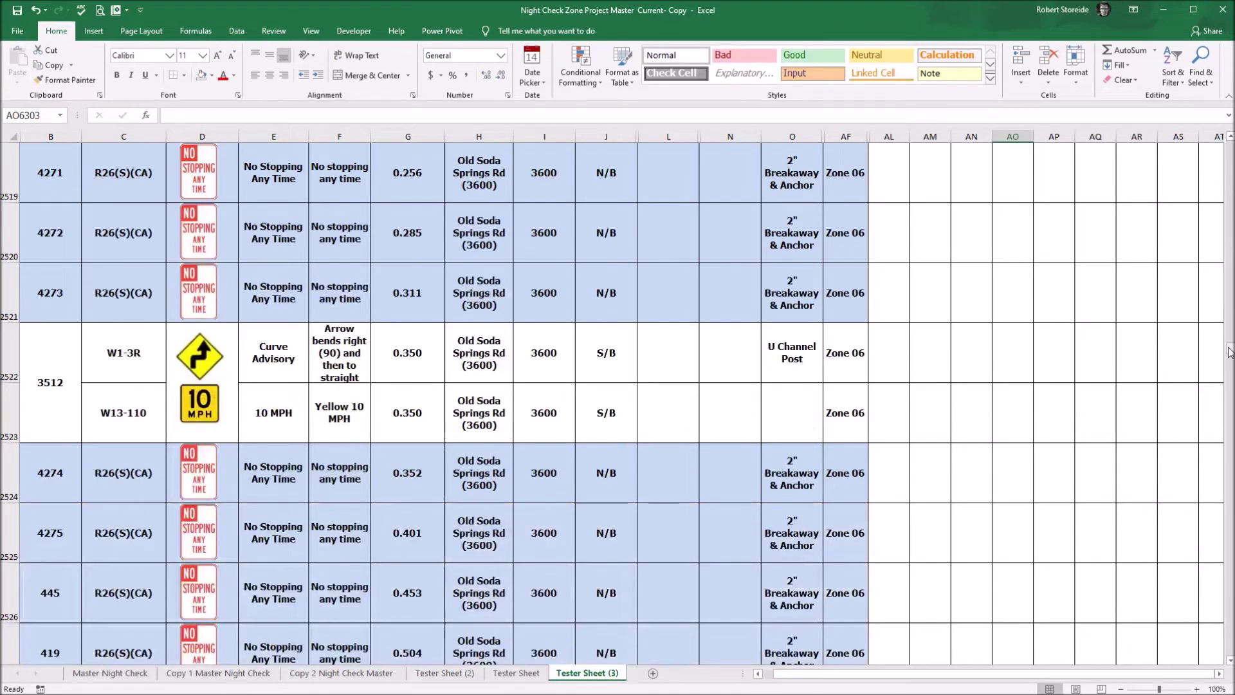
drag(1228, 353, 1209, 179)
scroll(1204, 184, up, 20)
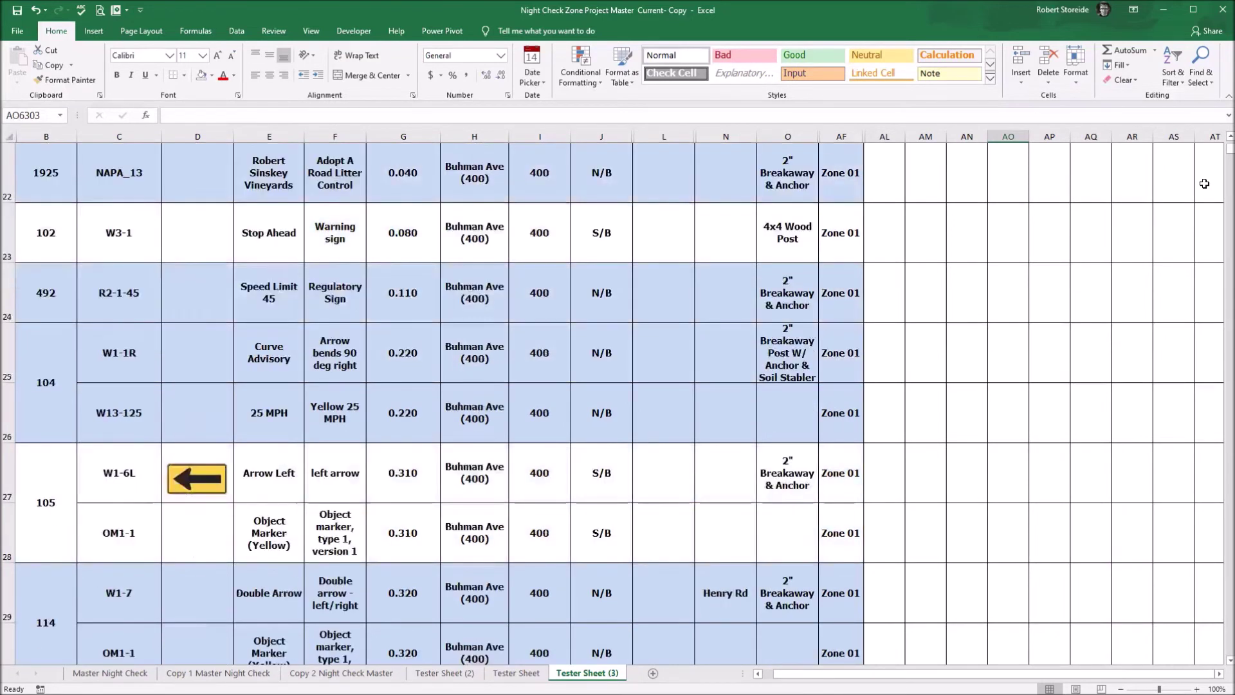
scroll(1204, 183, up, 7)
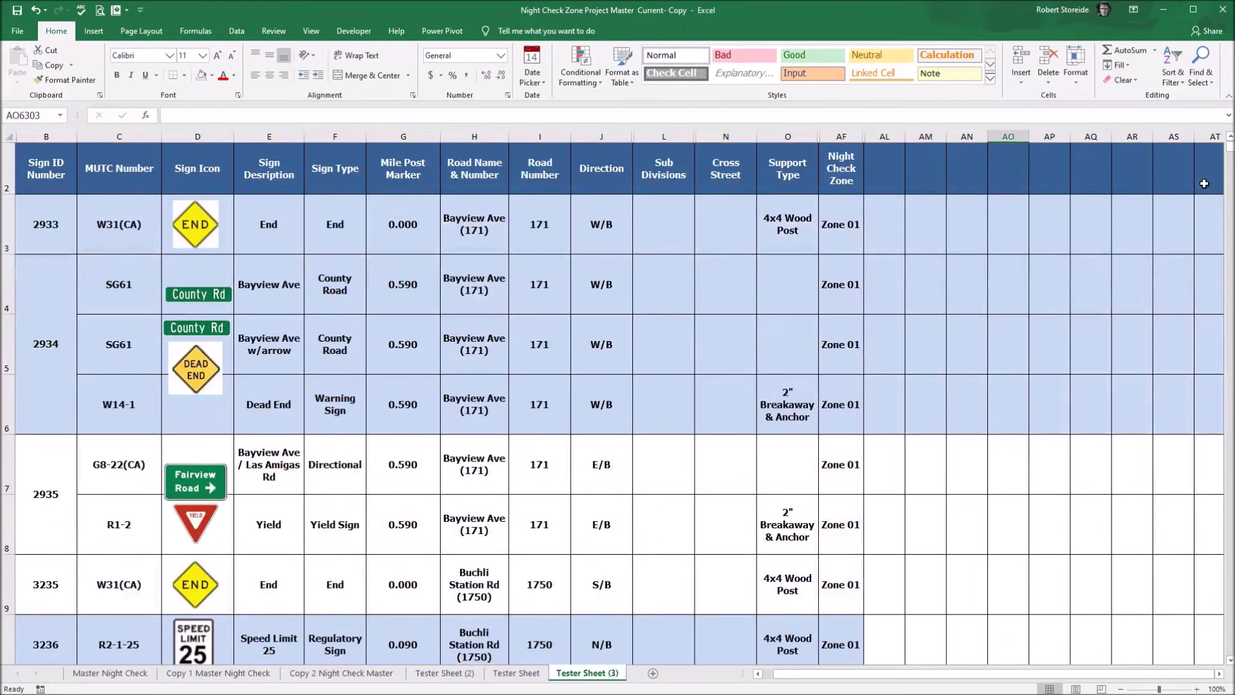
Examine the Zone 01 sign records and icons from Bayview Ave down to the Cuttings Wharf Rd rows
scroll(555, 367, down, 1)
scroll(422, 389, down, 3)
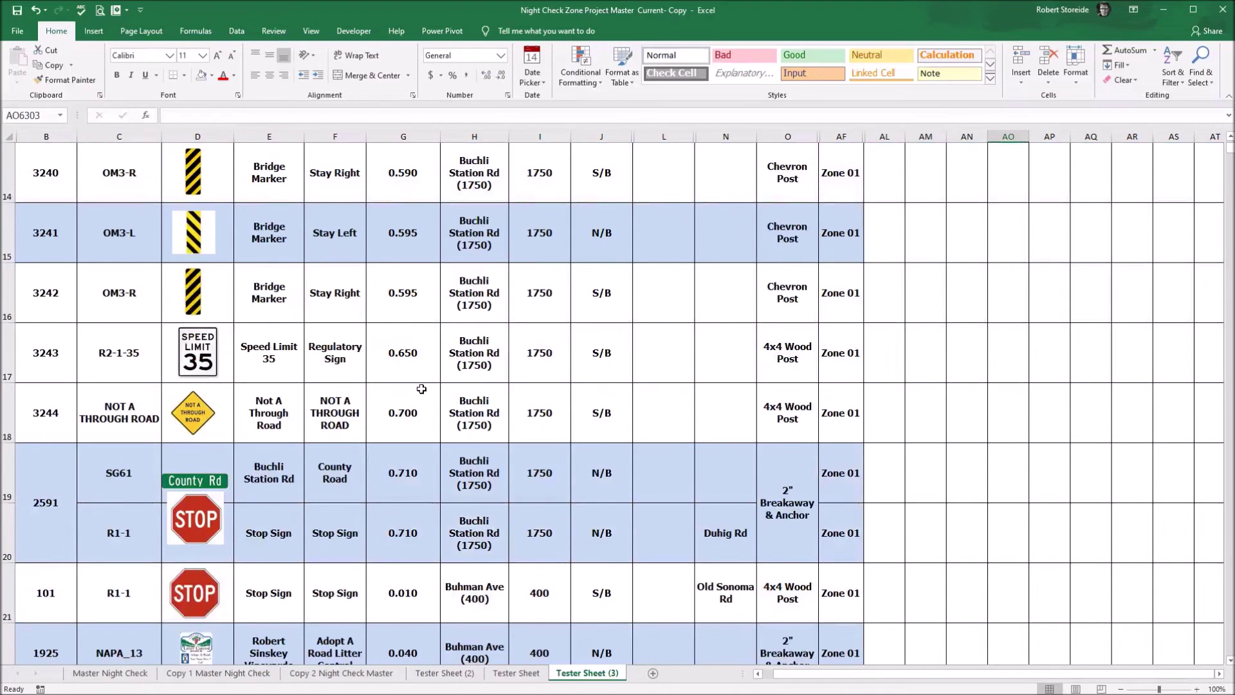
scroll(422, 389, down, 13)
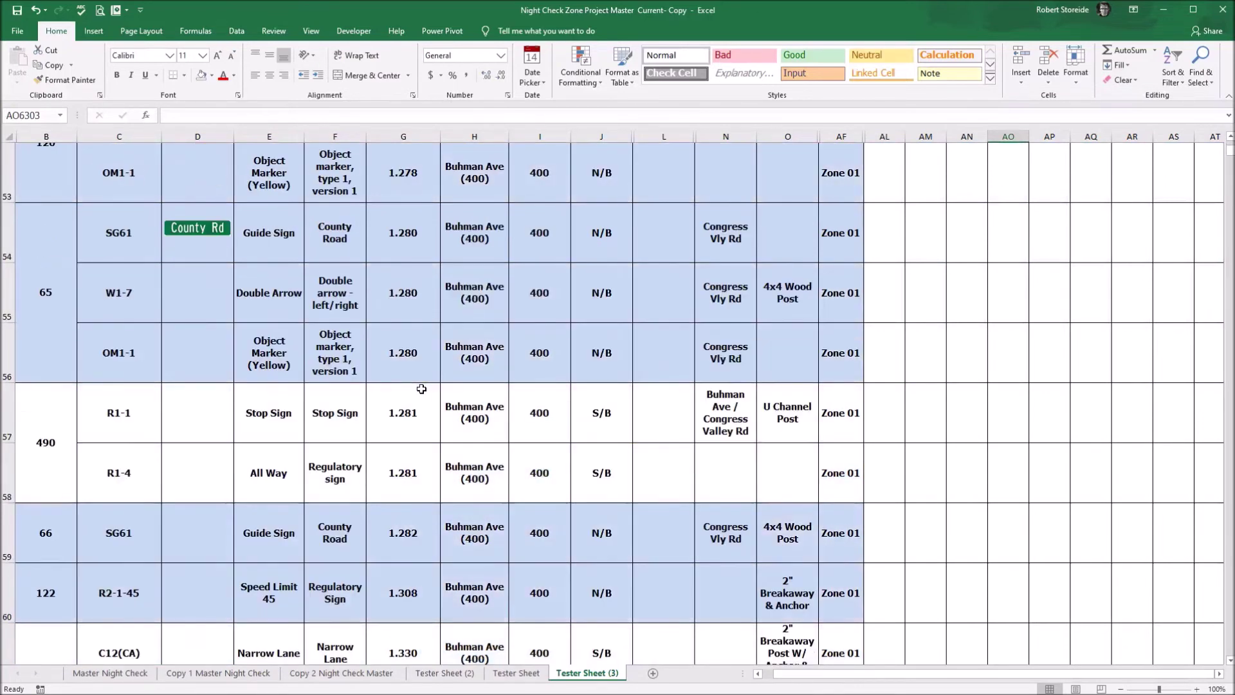
scroll(422, 389, down, 6)
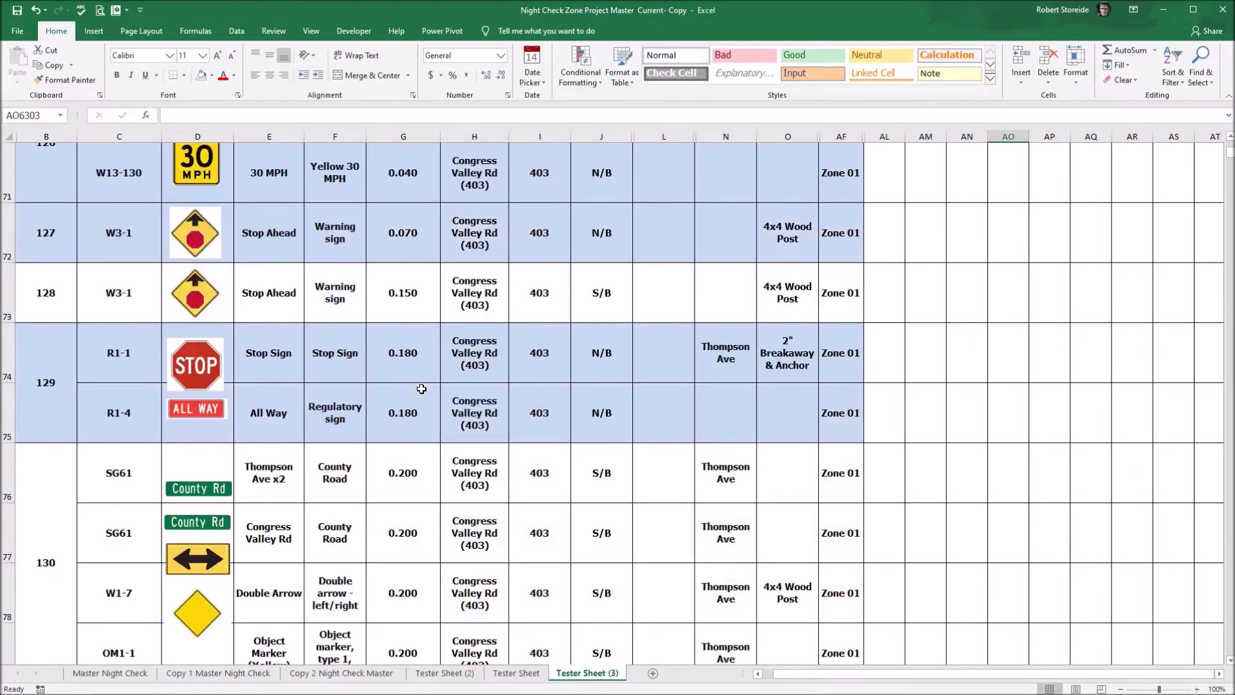
scroll(421, 389, down, 3)
scroll(421, 389, down, 5)
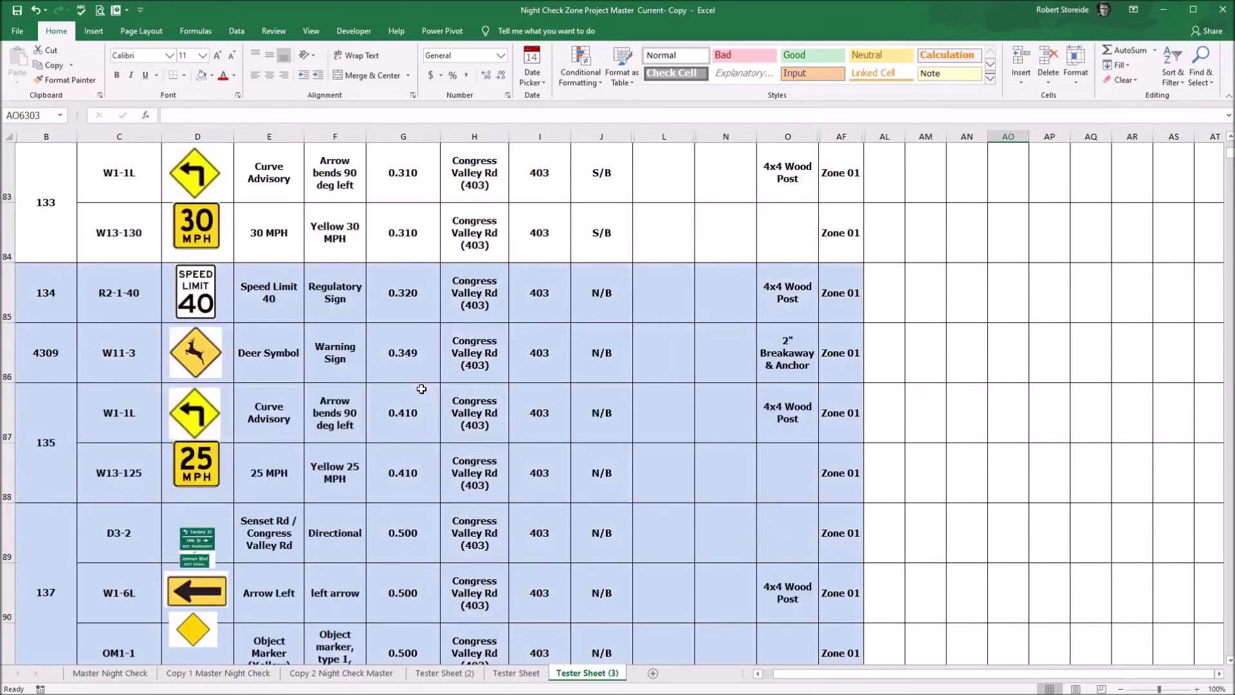
scroll(421, 388, down, 3)
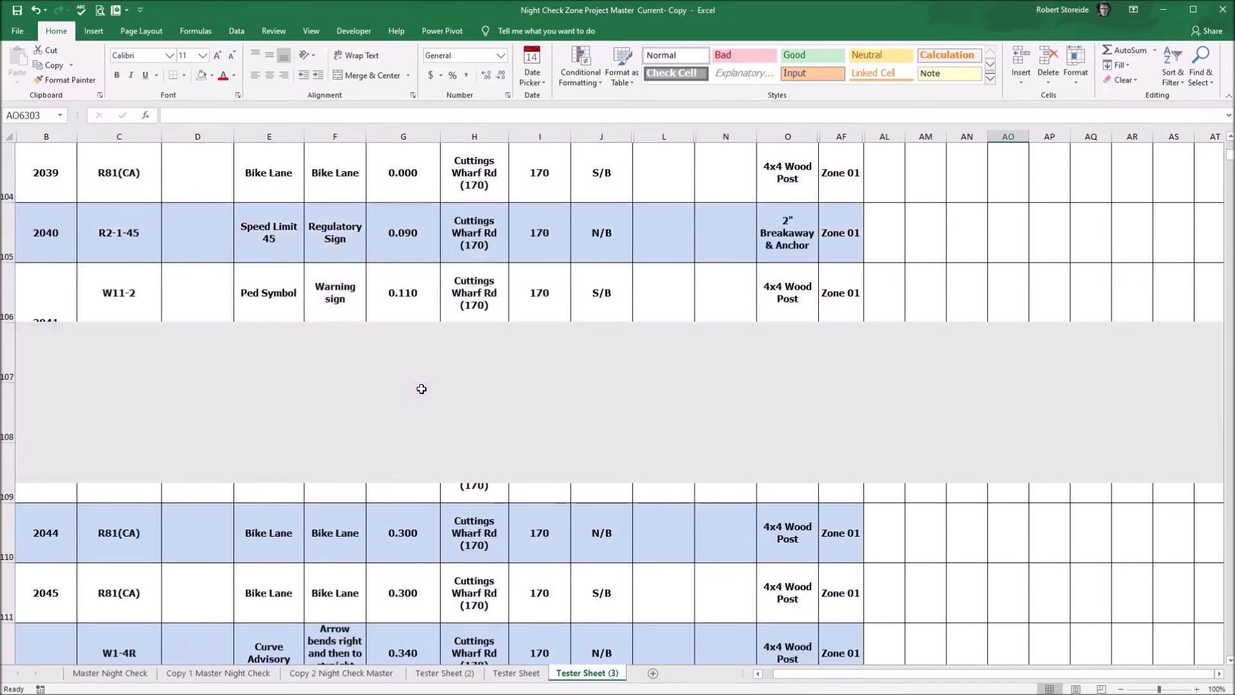
scroll(421, 388, down, 2)
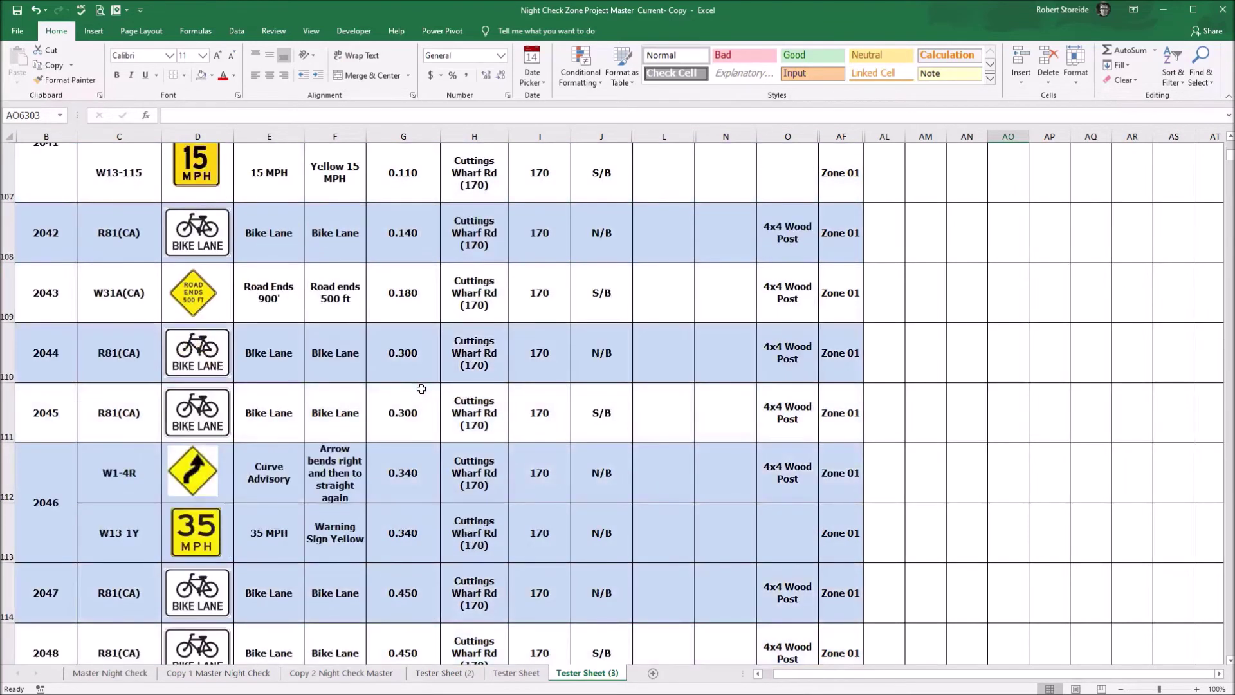
scroll(235, 434, down, 2)
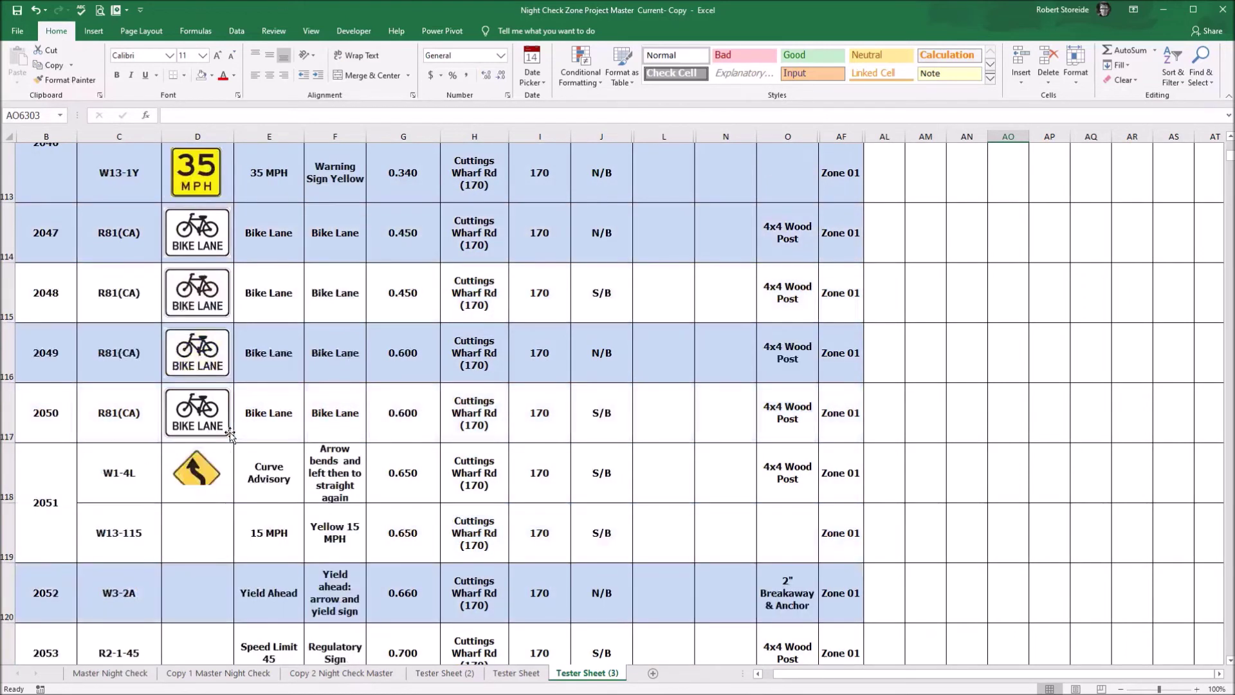
Review the Congress Valley Rd rows, checking the sign icons grouped under shared sign ID numbers
scroll(235, 435, up, 2)
scroll(235, 434, up, 8)
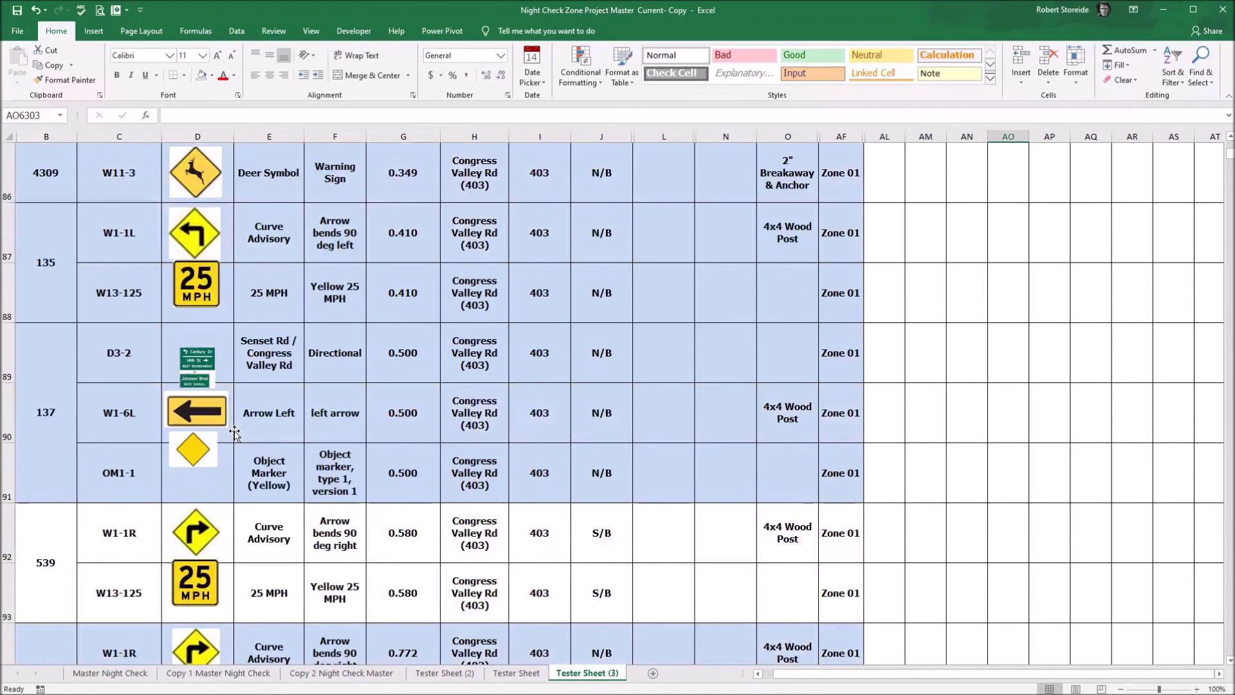
scroll(235, 434, down, 1)
scroll(235, 434, up, 2)
scroll(234, 434, up, 2)
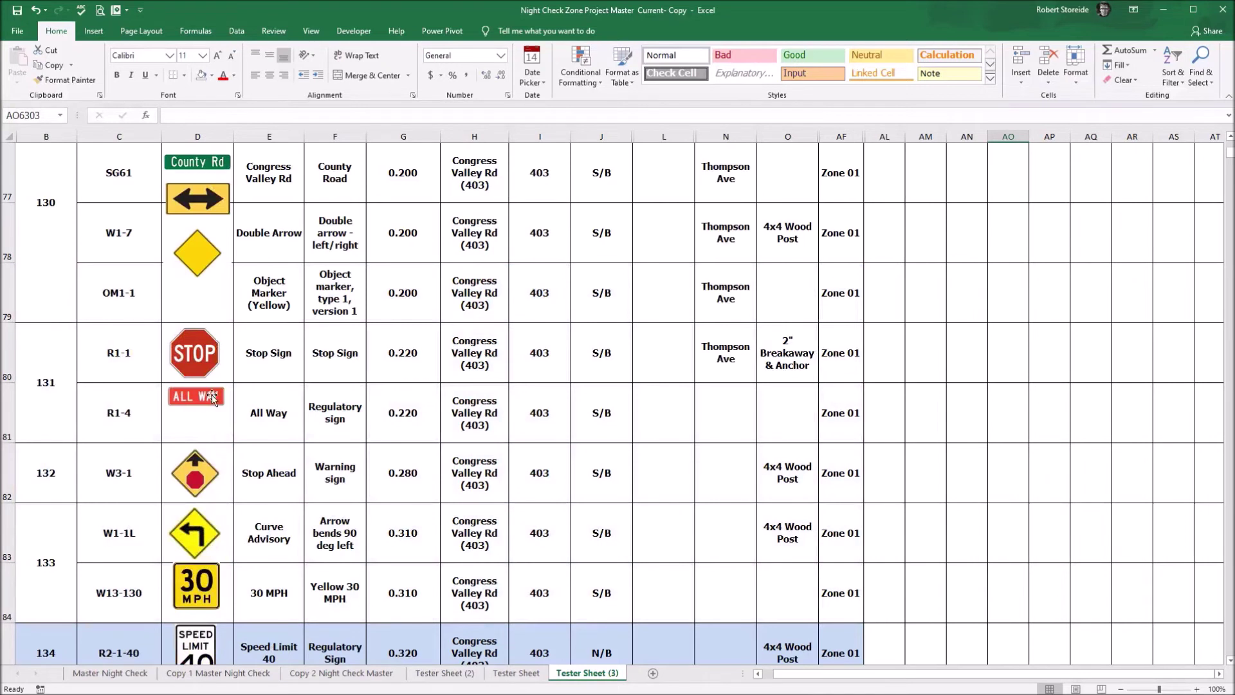
scroll(213, 394, up, 1)
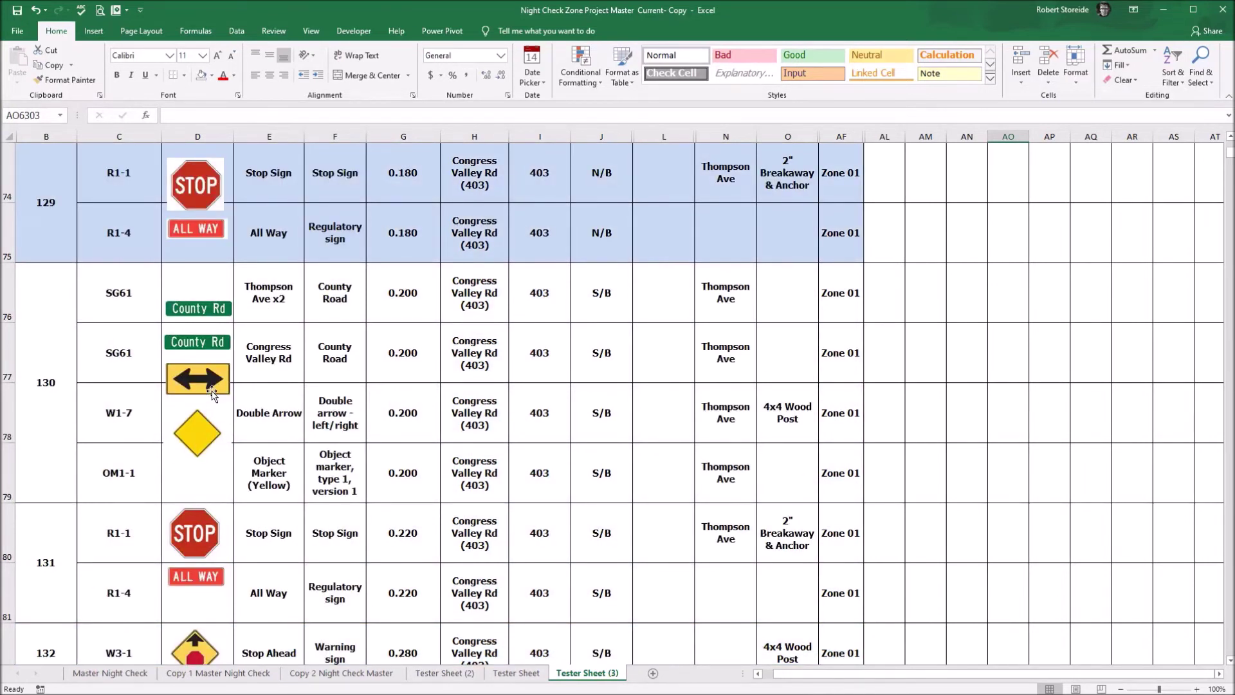